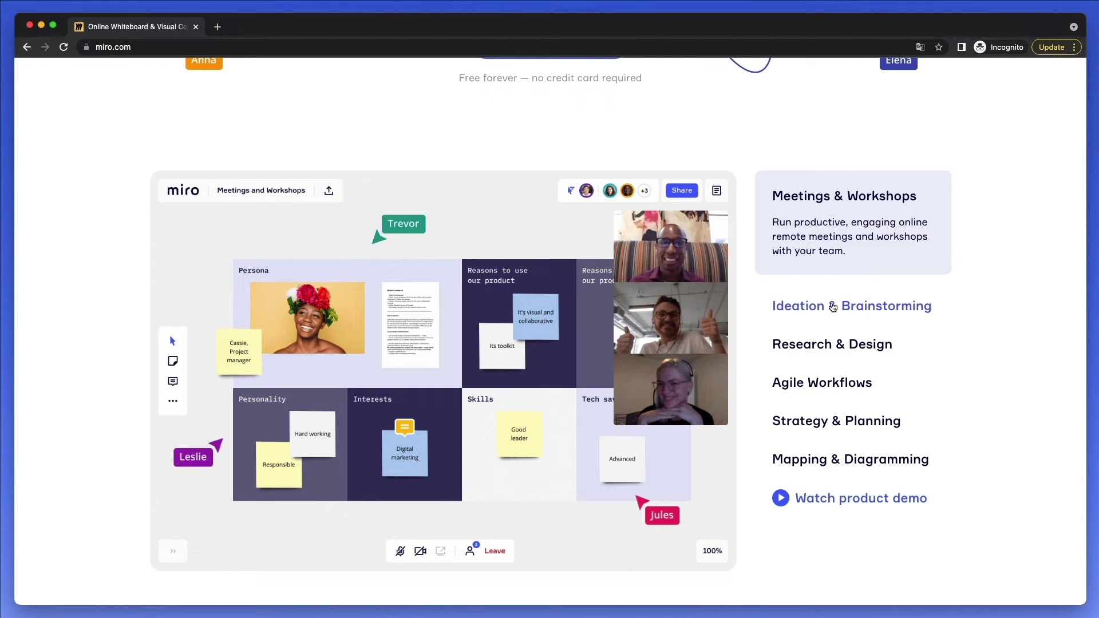
View the Ideation & Brainstorming, Research & Design, Agile Workflows and Strategy & Planning demo boards.
left_click(833, 308)
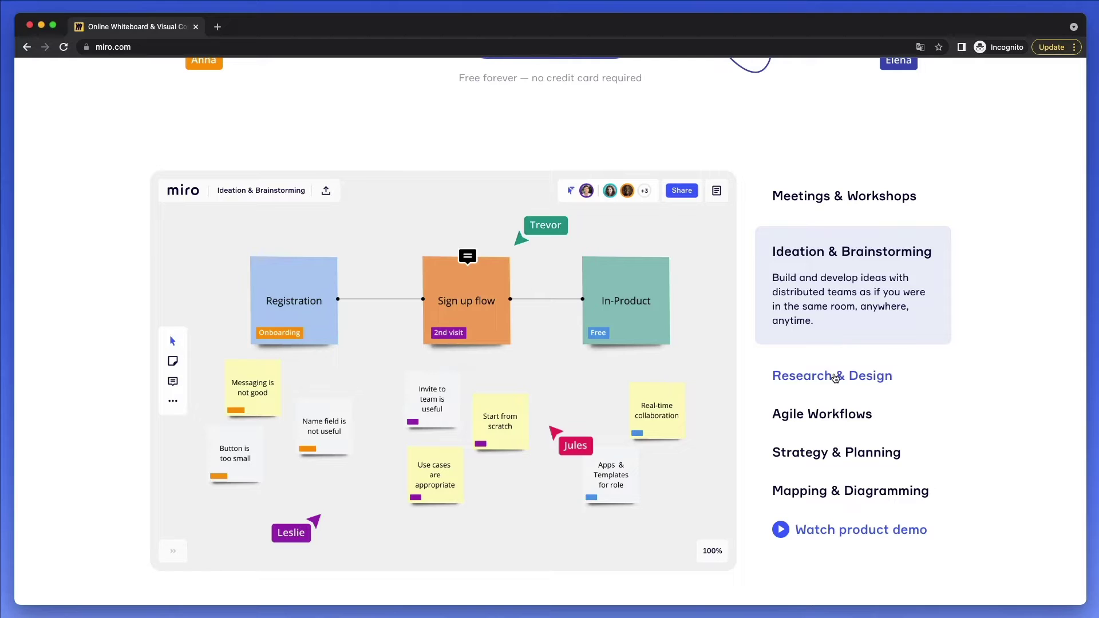
left_click(836, 378)
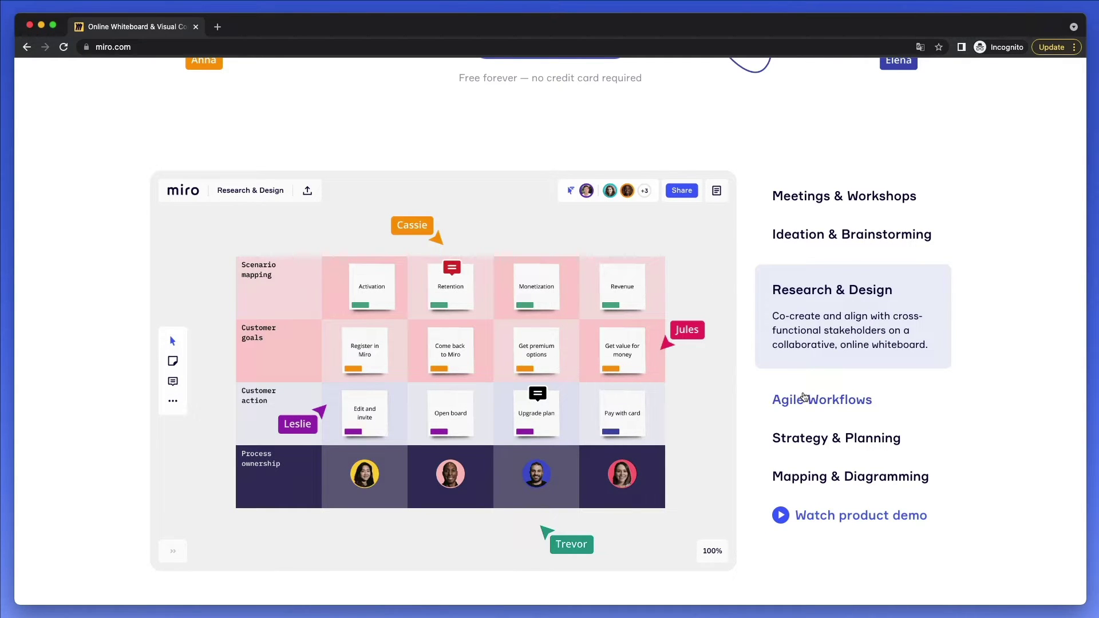
left_click(805, 399)
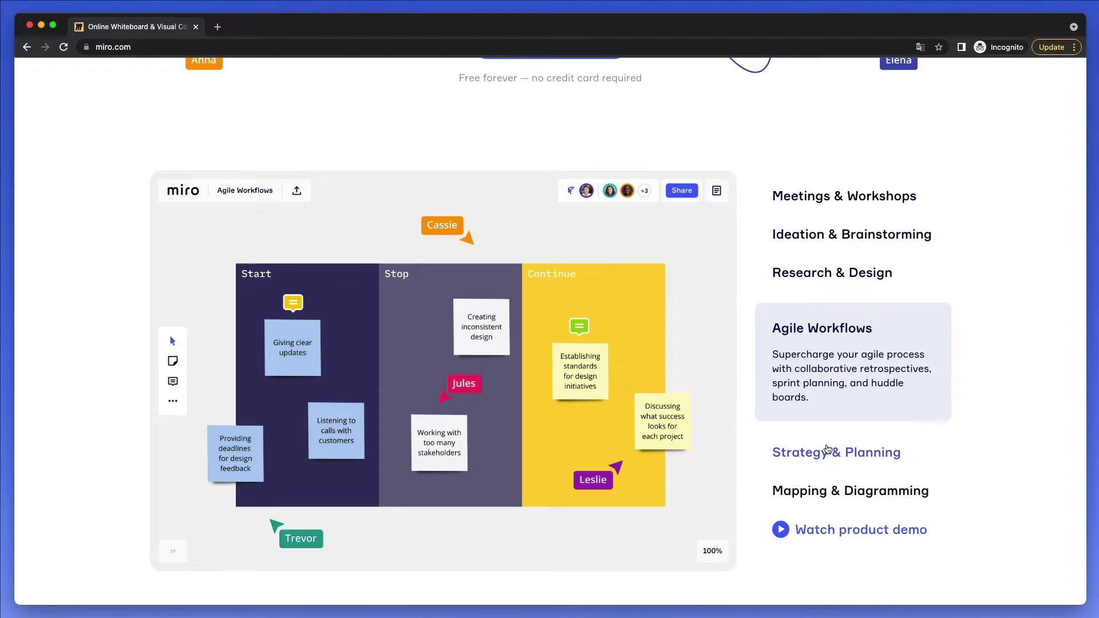
left_click(828, 451)
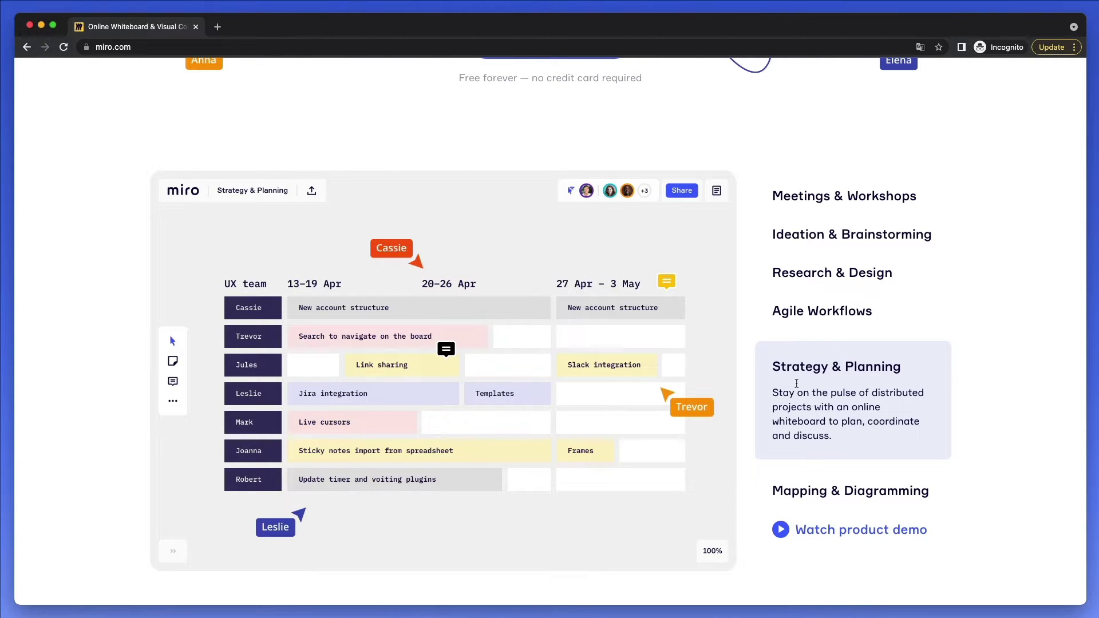
Show the Mapping & Diagramming demo, then scroll down to the '25M+ users trust Miro' logos.
scroll(798, 387, "down", 2)
left_click(837, 442)
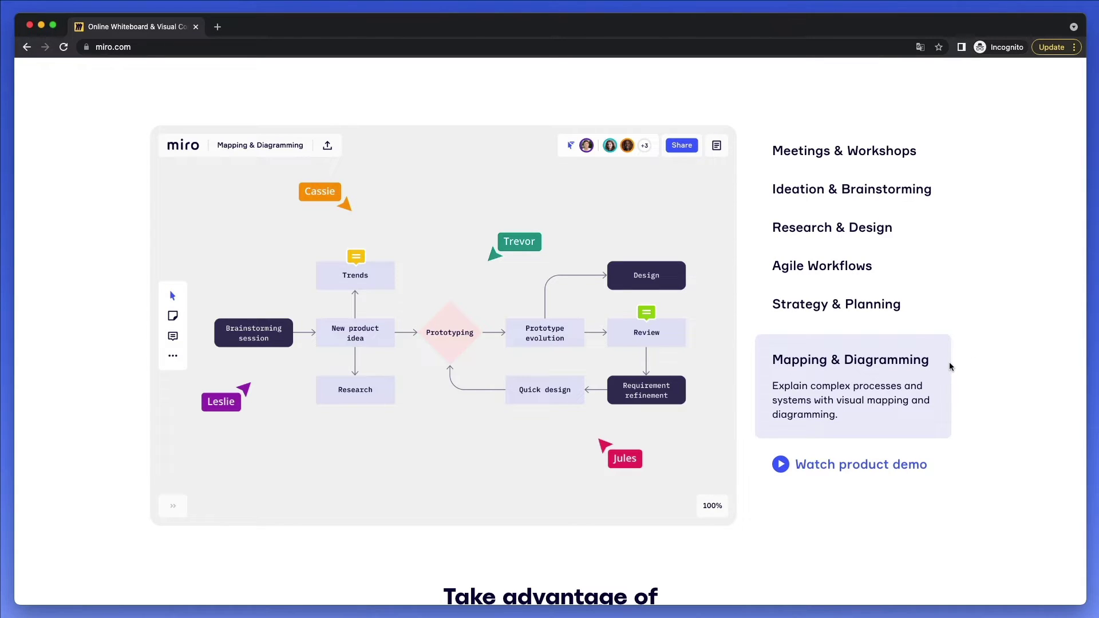
scroll(1030, 362, "down", 1)
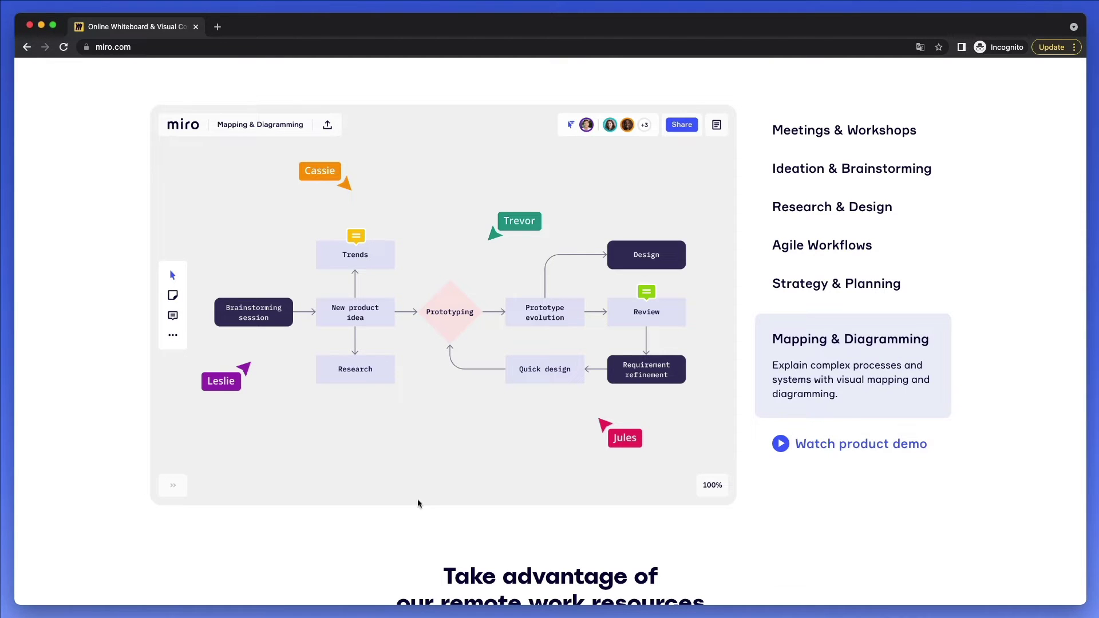
scroll(618, 206, "down", 10)
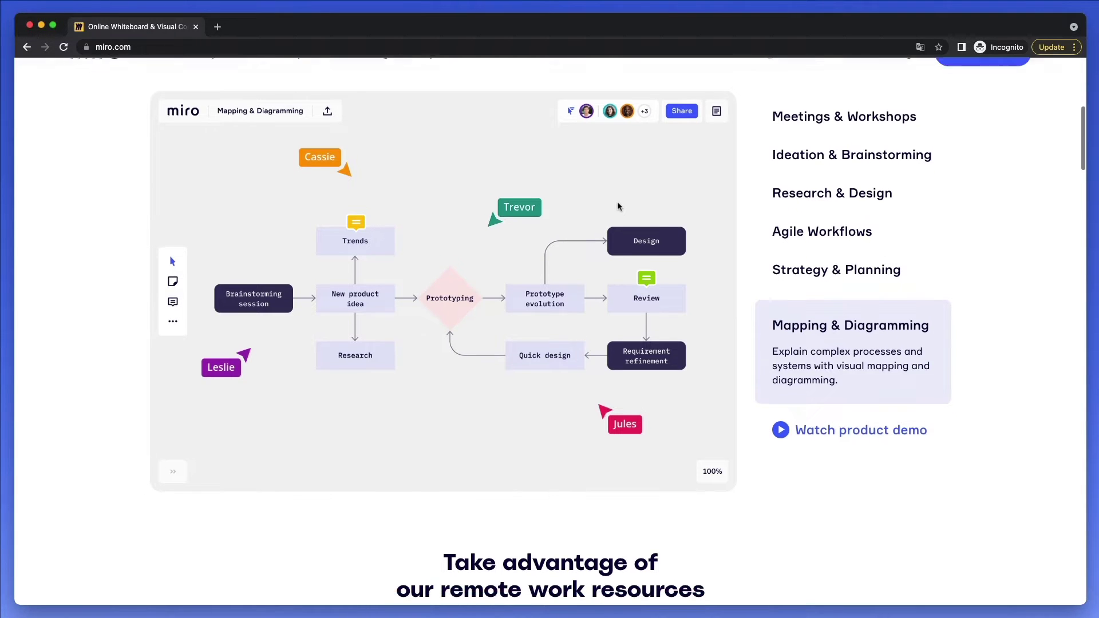
scroll(619, 206, "down", 15)
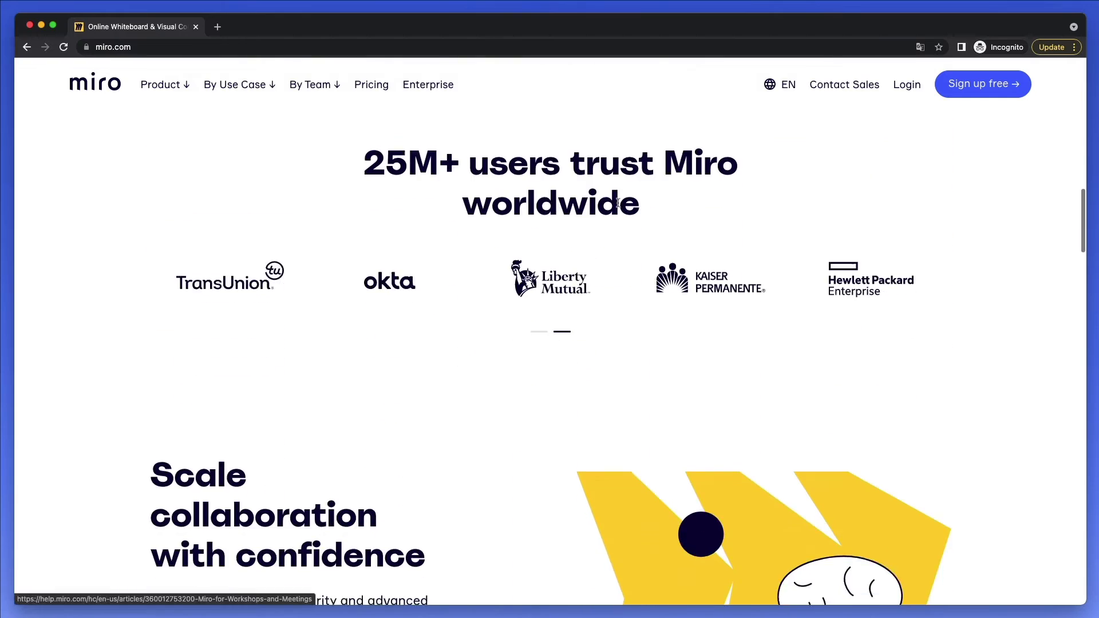
Return to the top of the homepage and go to the 'Sign up free' page.
scroll(619, 206, "up", 20)
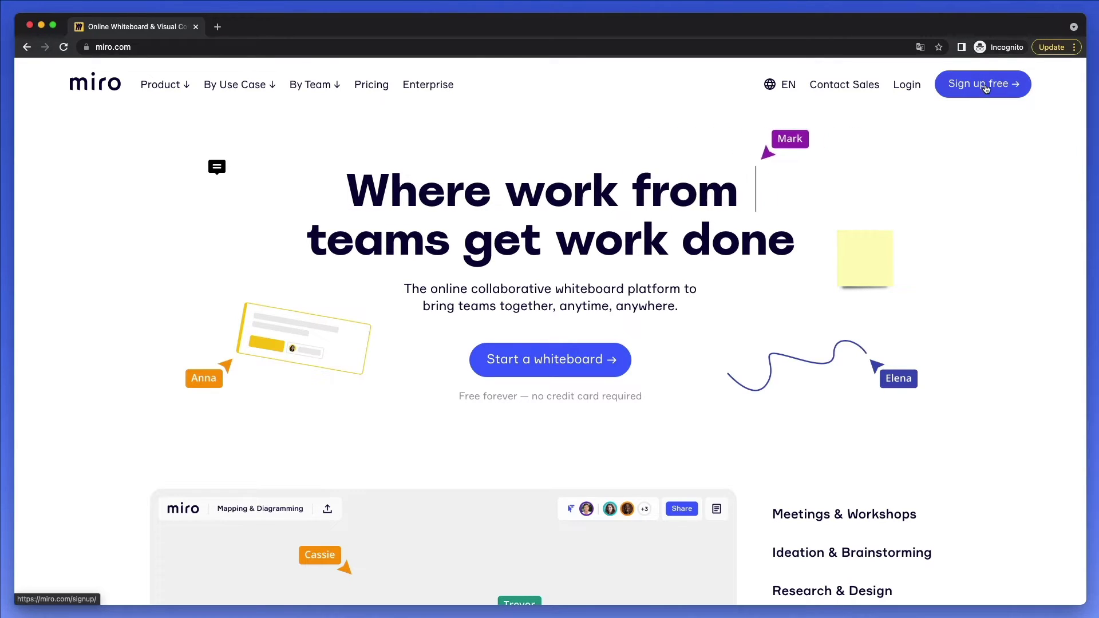
left_click(983, 85)
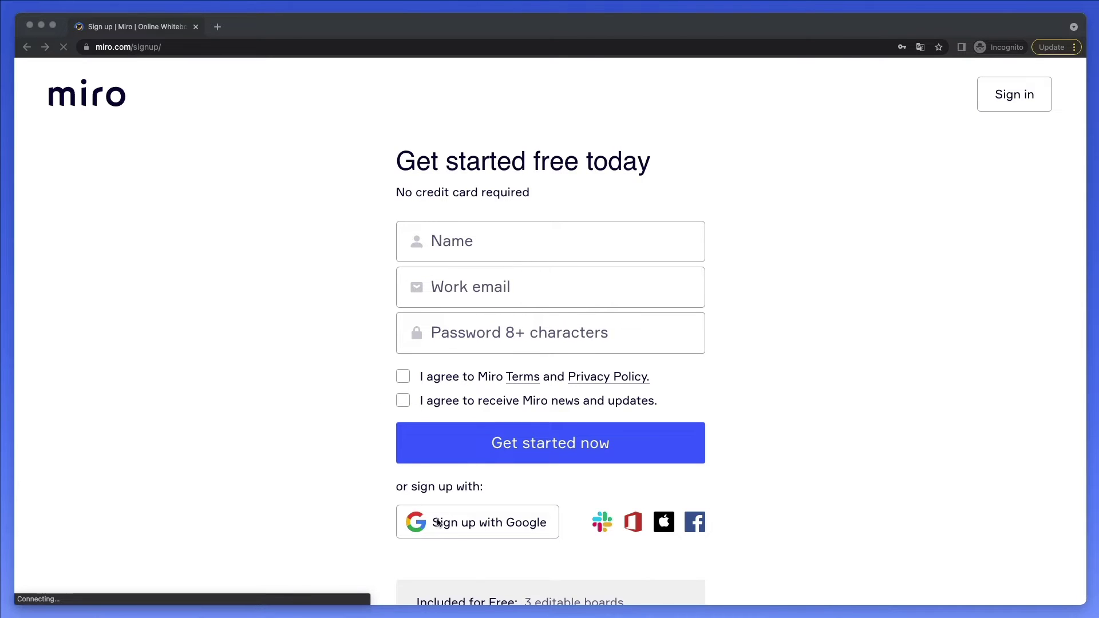
Scroll through the 'Get started free today' form to review its name, email and password fields.
scroll(602, 476, "down", 2)
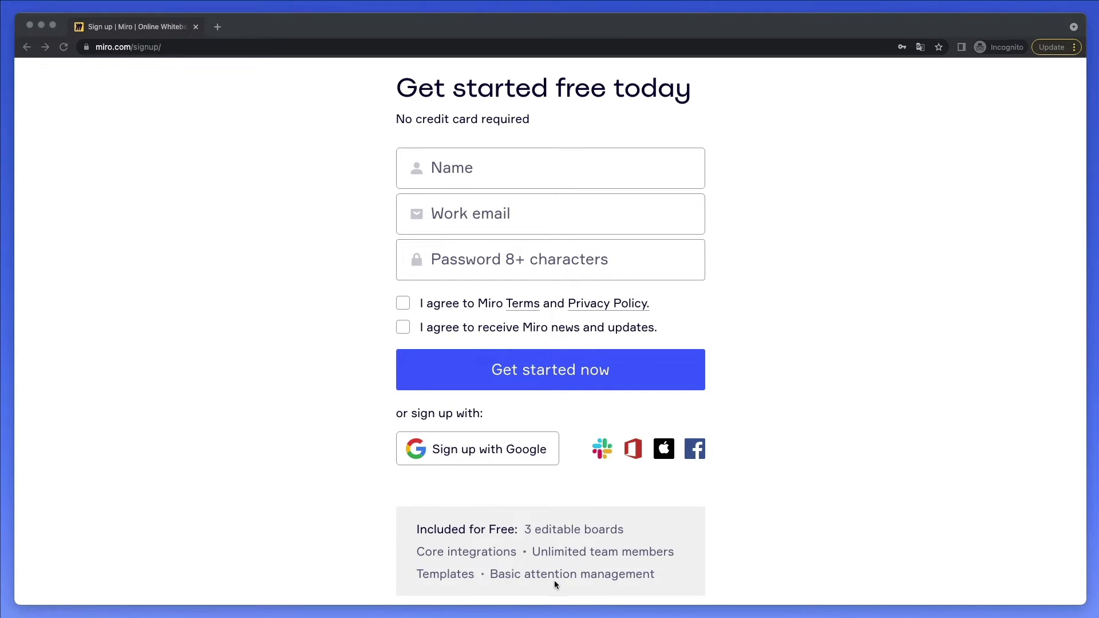
scroll(238, 380, "up", 2)
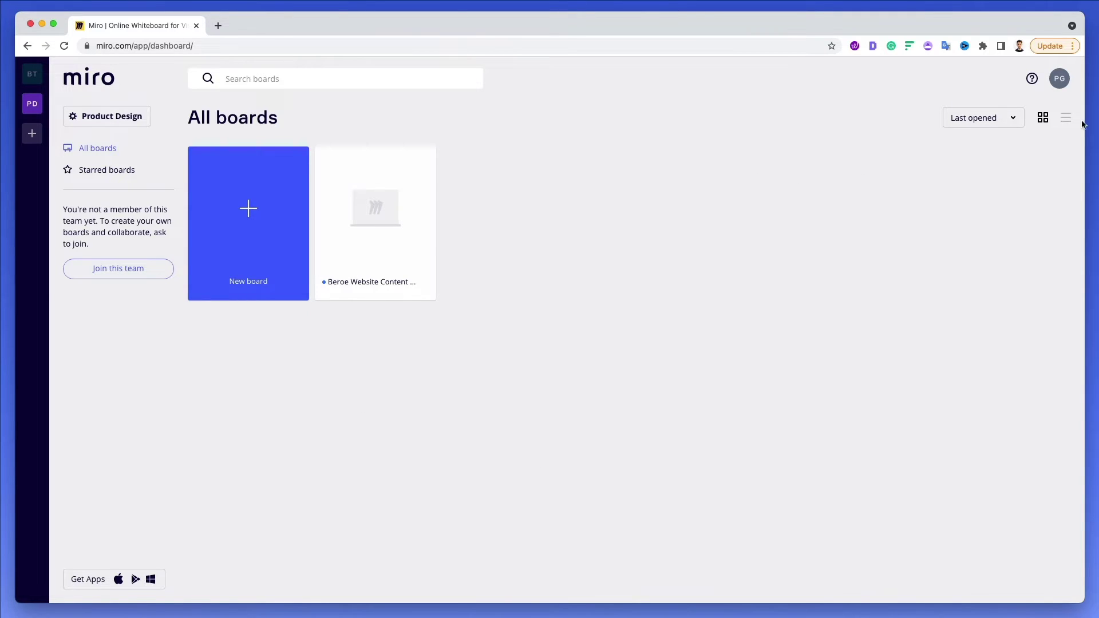
Try list and grid views, the sort options and board search without changing anything.
left_click(1064, 122)
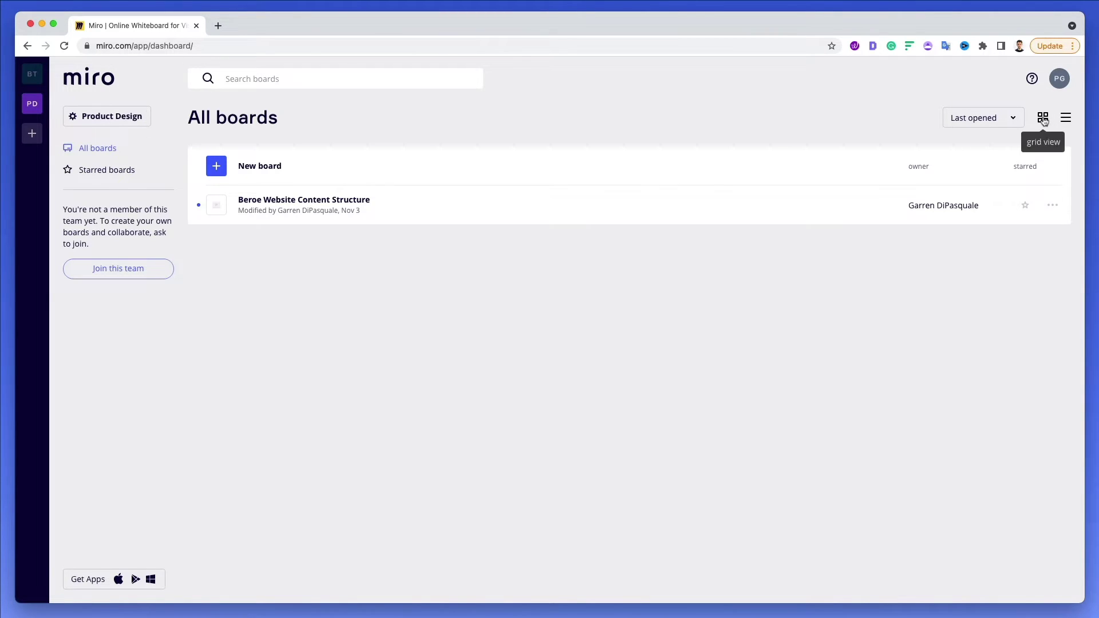
left_click(1043, 119)
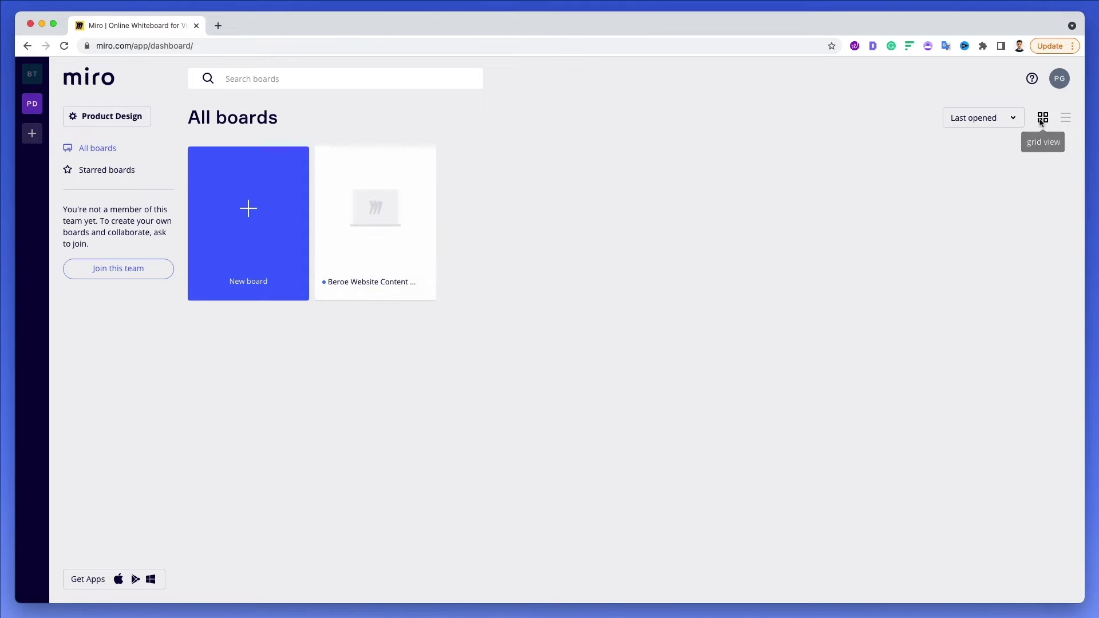
left_click(996, 119)
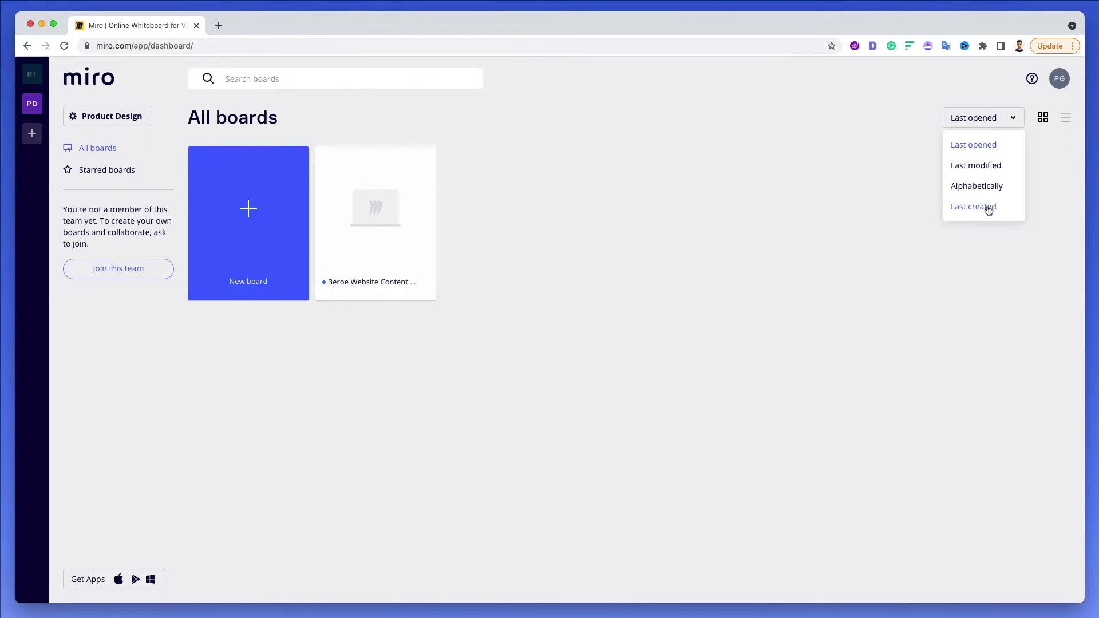
left_click(743, 195)
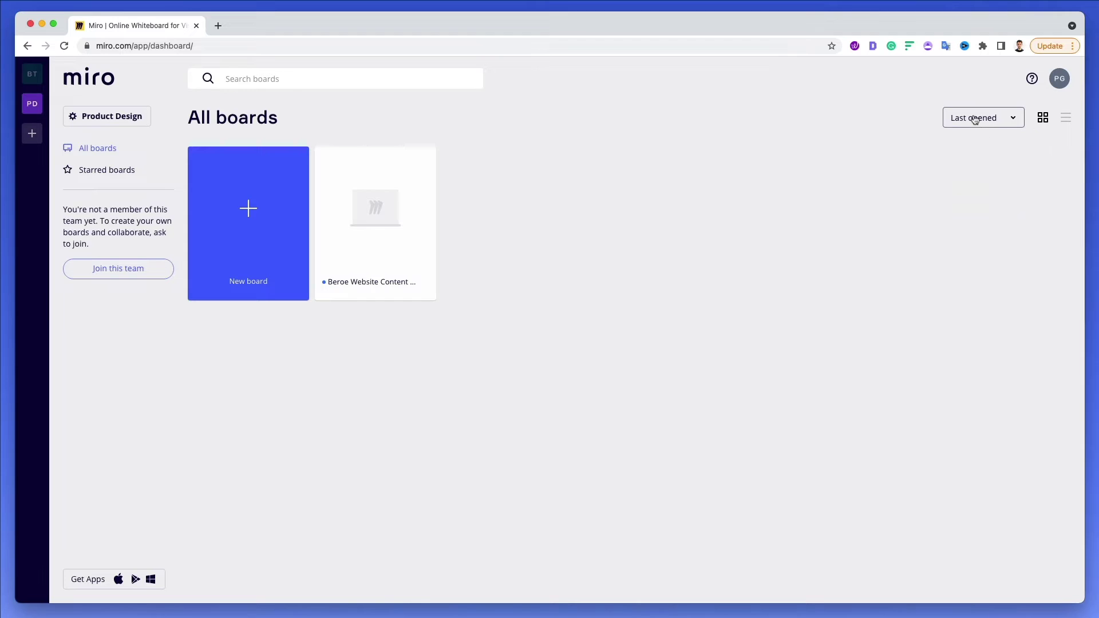
left_click(330, 81)
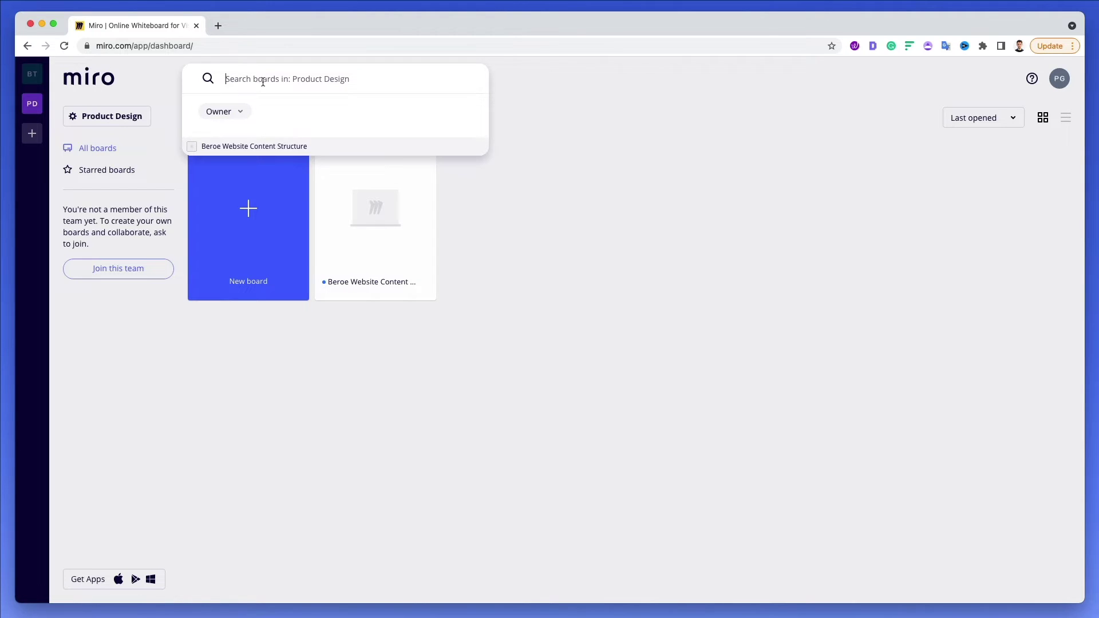
left_click(624, 100)
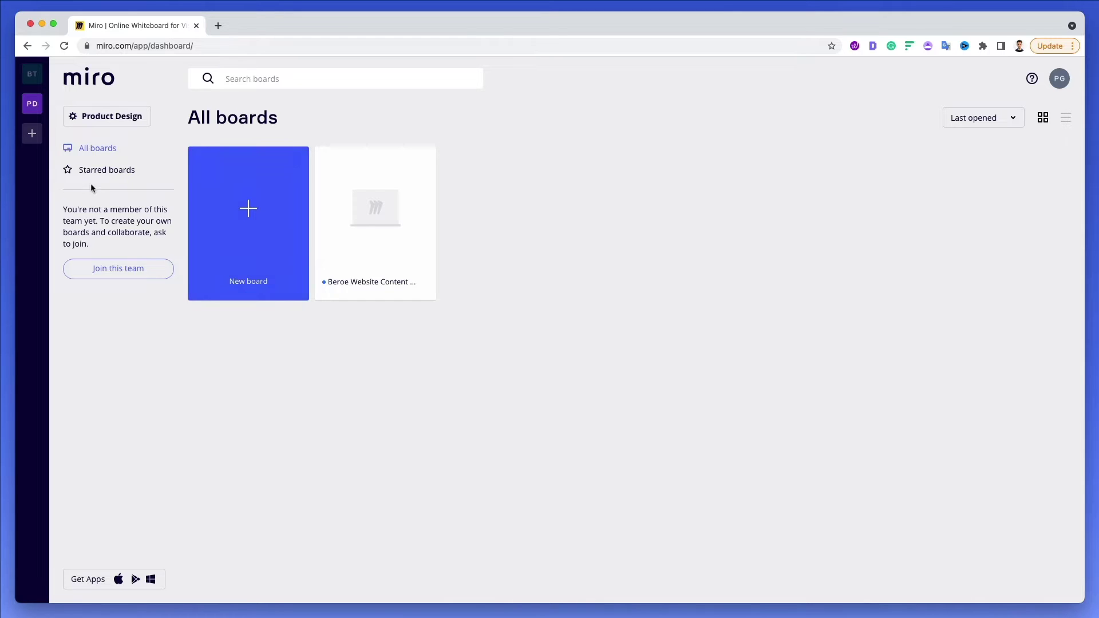
Attempt a new board, dismiss the join-team notice and switch to the Beroe-inc Team workspace.
left_click(275, 255)
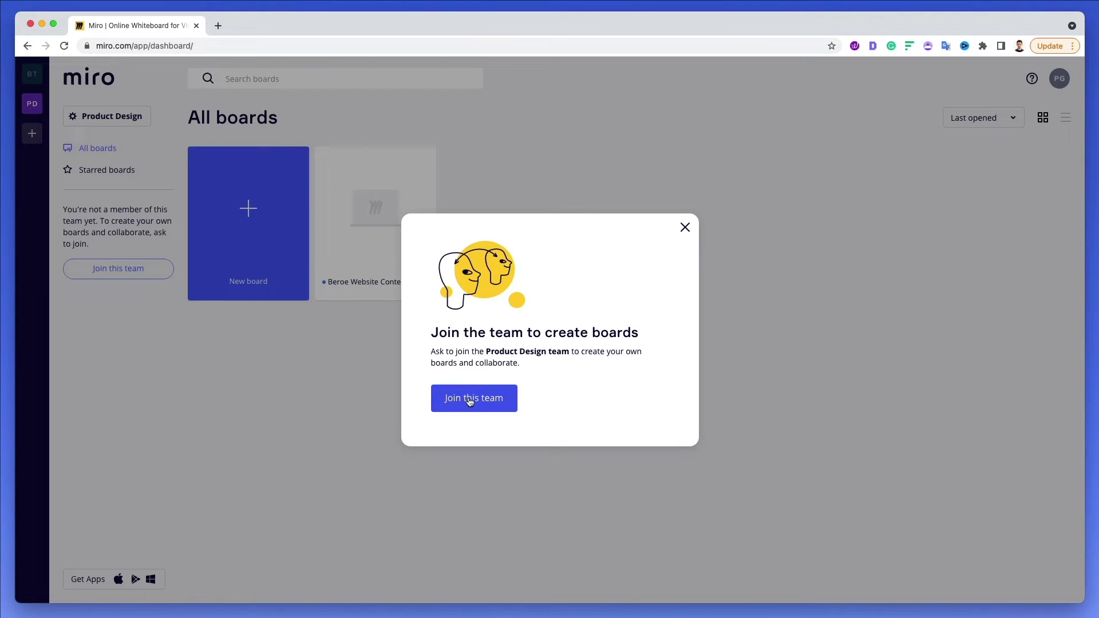
left_click(684, 227)
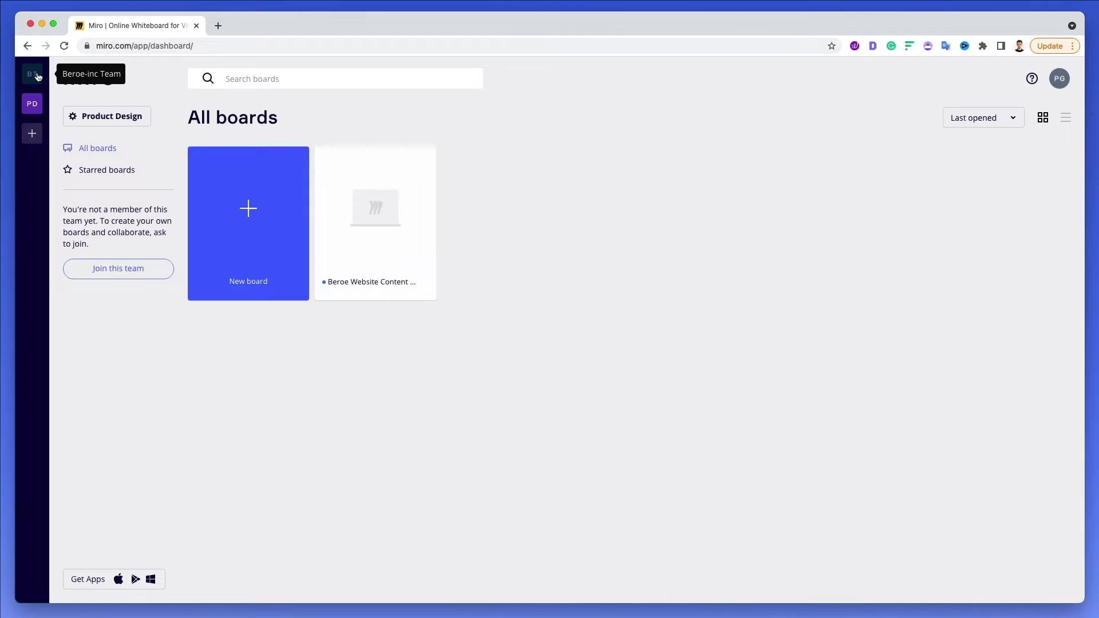
left_click(35, 75)
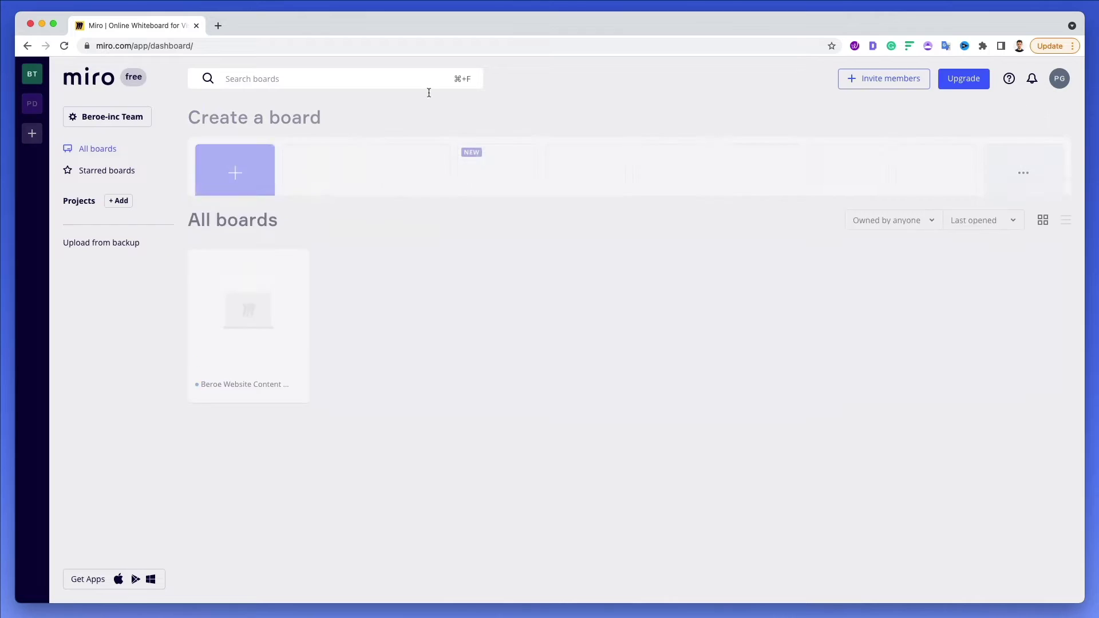
Create a new Untitled board from the New board tile so the template gallery appears.
left_click(234, 184)
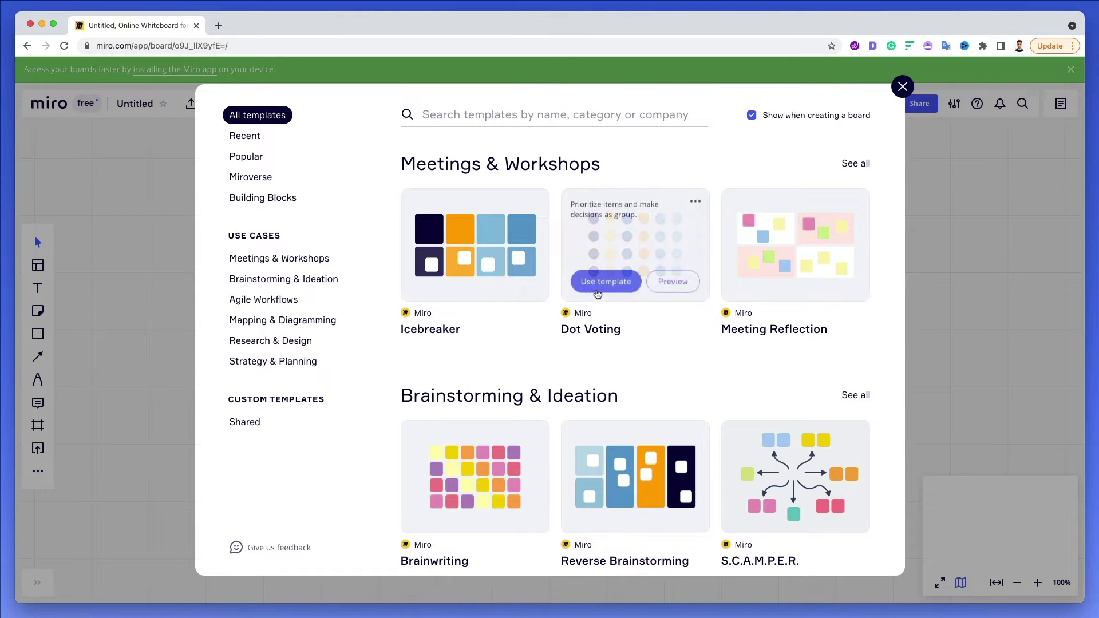
Browse the Mapping & Diagramming and Agile Workflows categories, then filter to Meetings & Workshops.
scroll(570, 353, "down", 1)
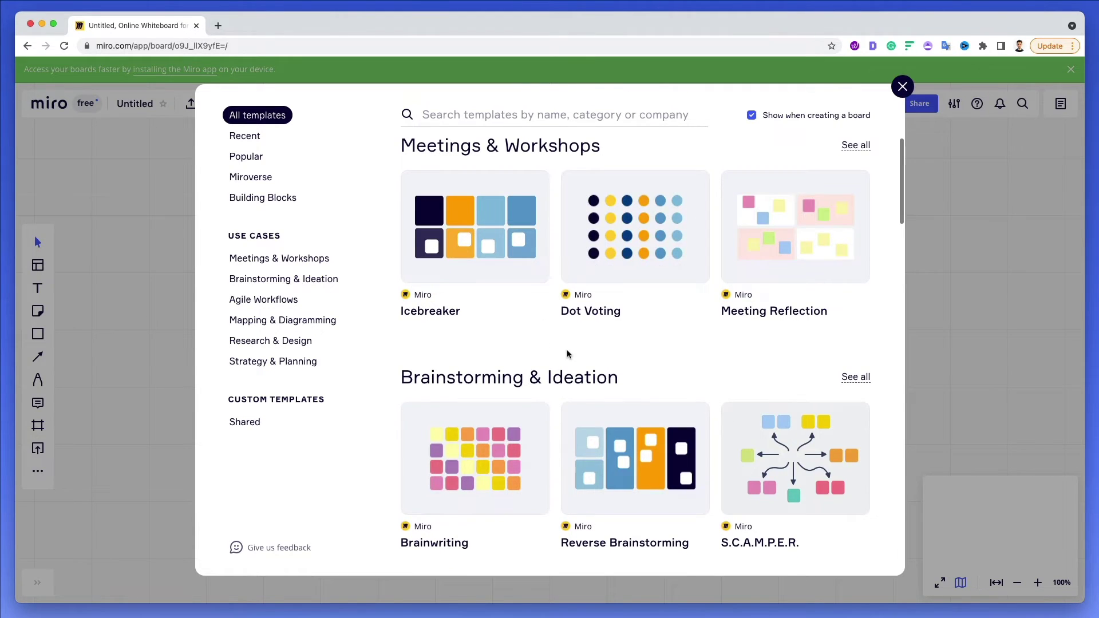
scroll(572, 299, "down", 6)
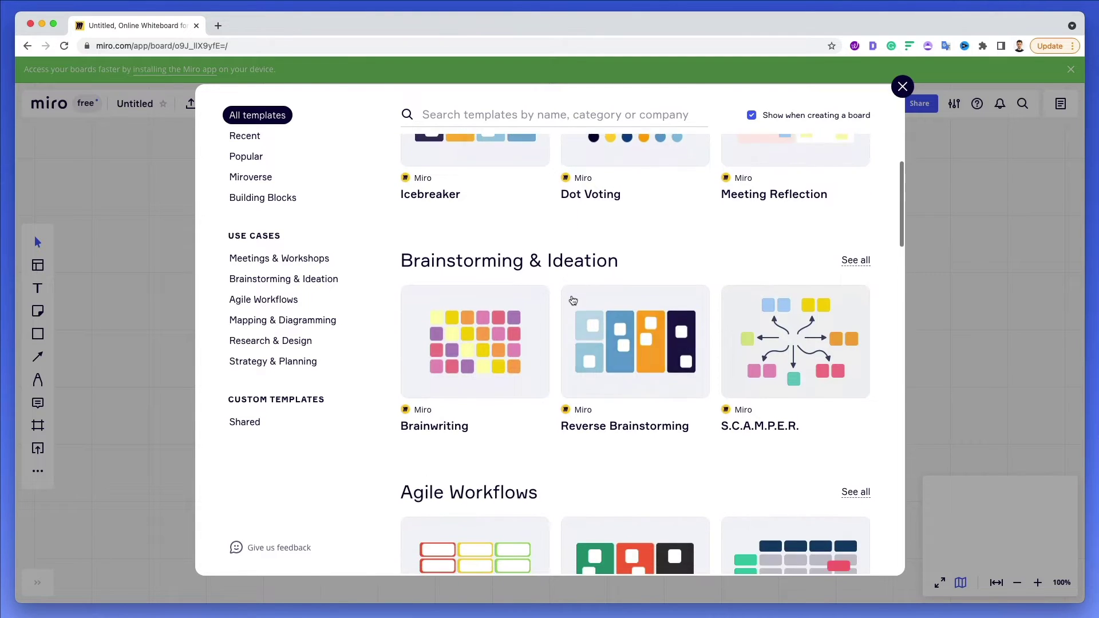
scroll(572, 299, "down", 3)
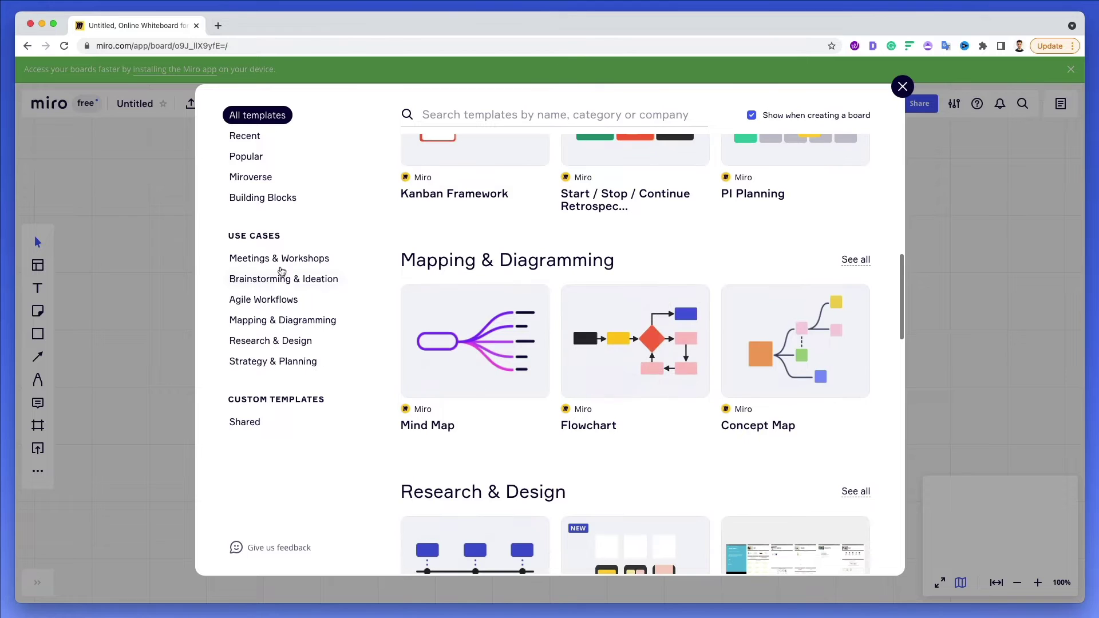
left_click(263, 321)
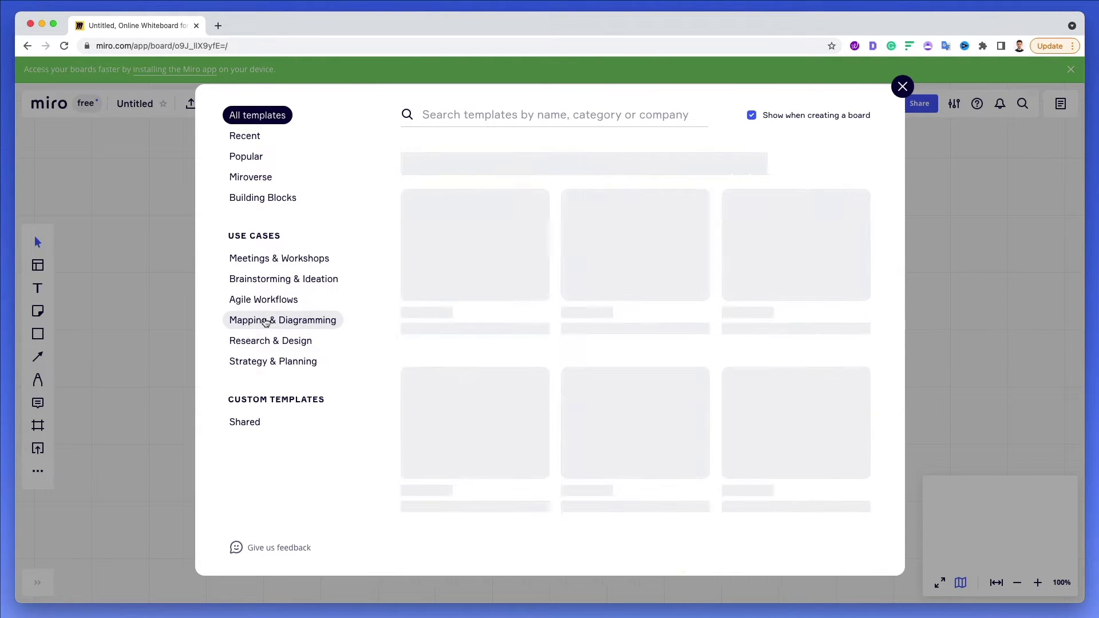
left_click(273, 298)
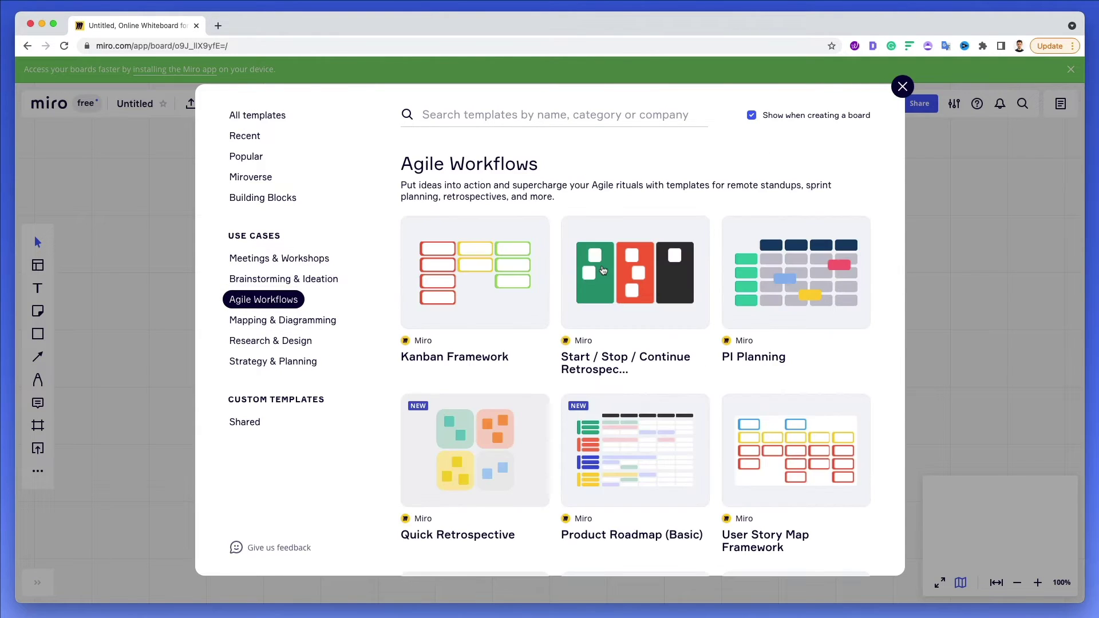
scroll(603, 271, "down", 9)
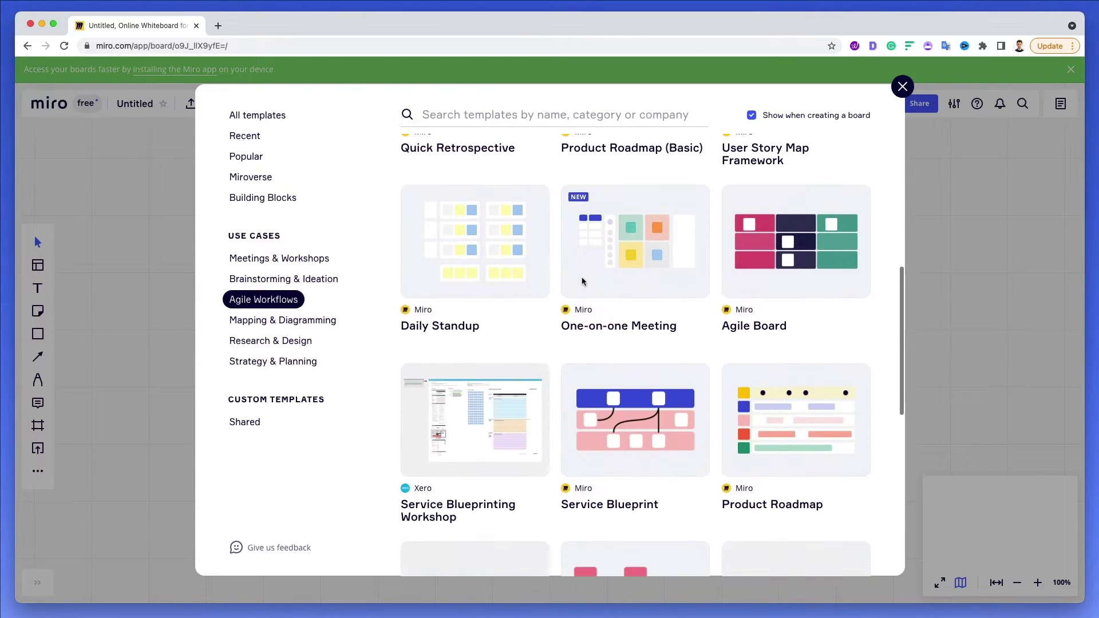
scroll(585, 276, "down", 5)
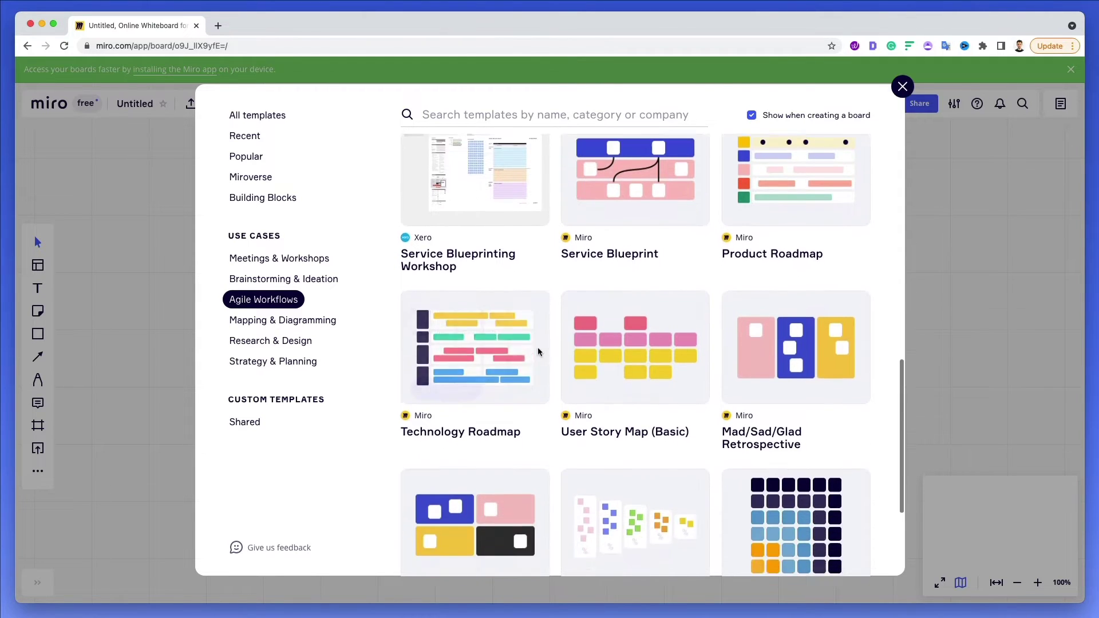
scroll(539, 352, "up", 15)
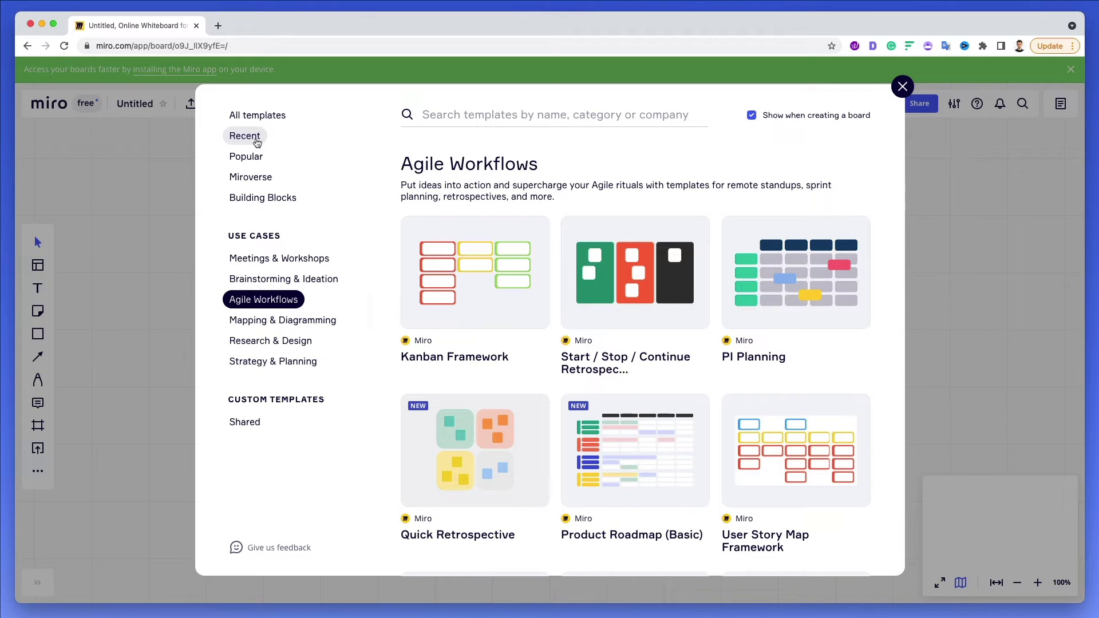
left_click(290, 259)
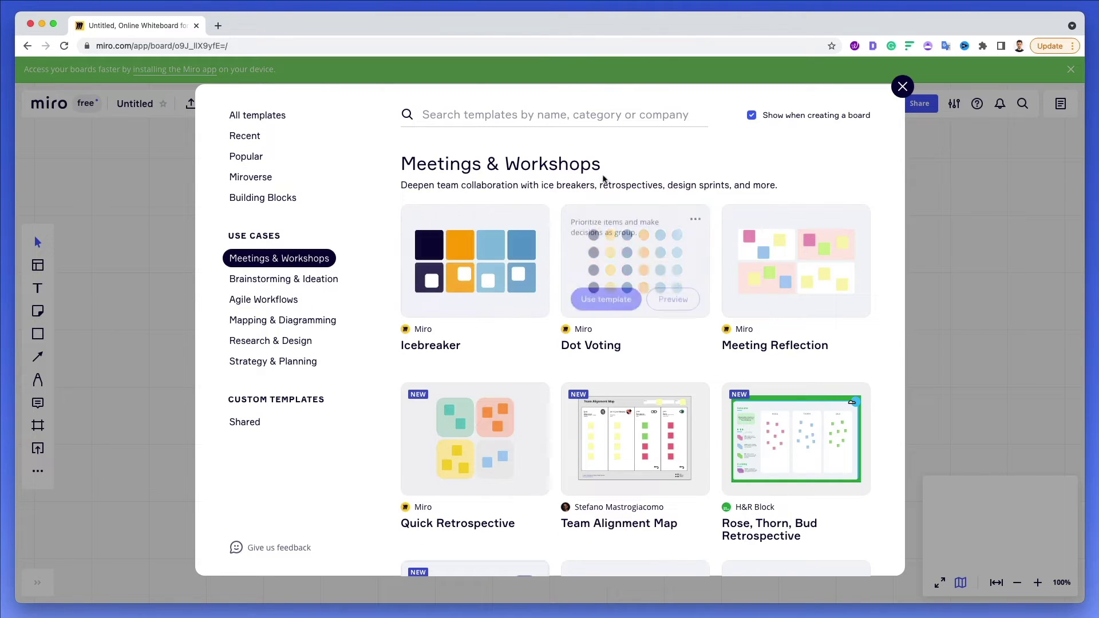
mouse_move(547, 259)
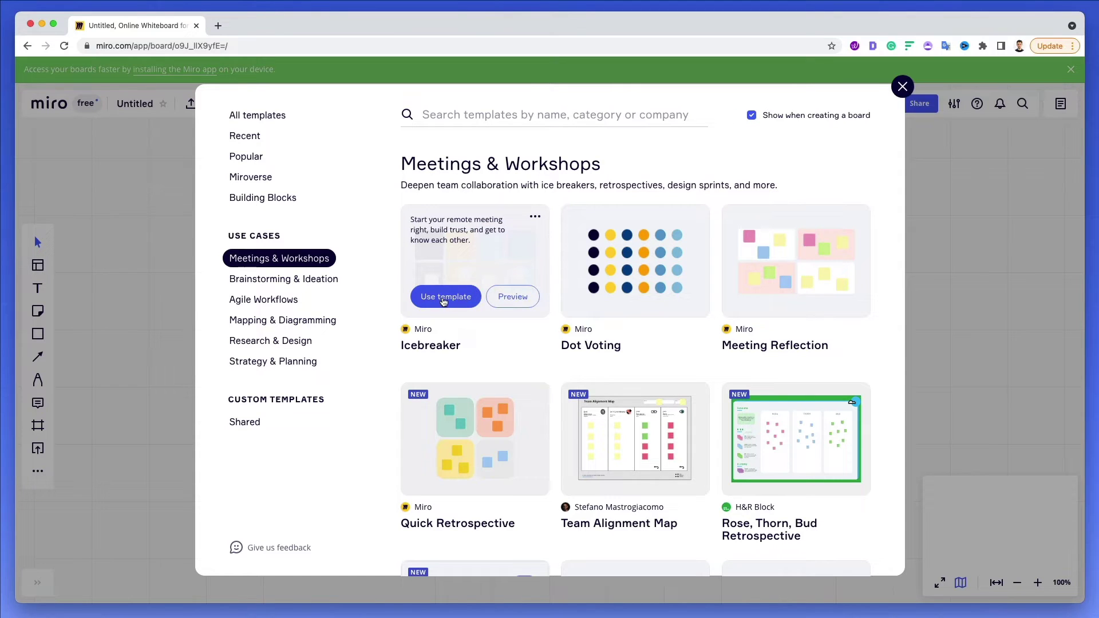
Open the Icebreaker template's details and view its preview full screen.
left_click(507, 298)
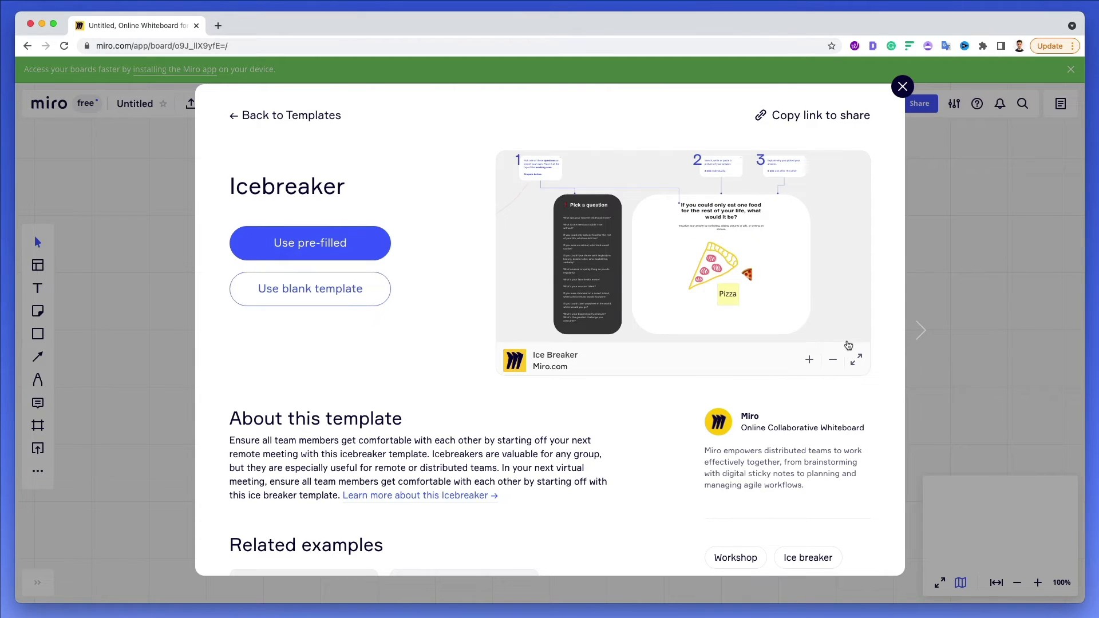
left_click(856, 362)
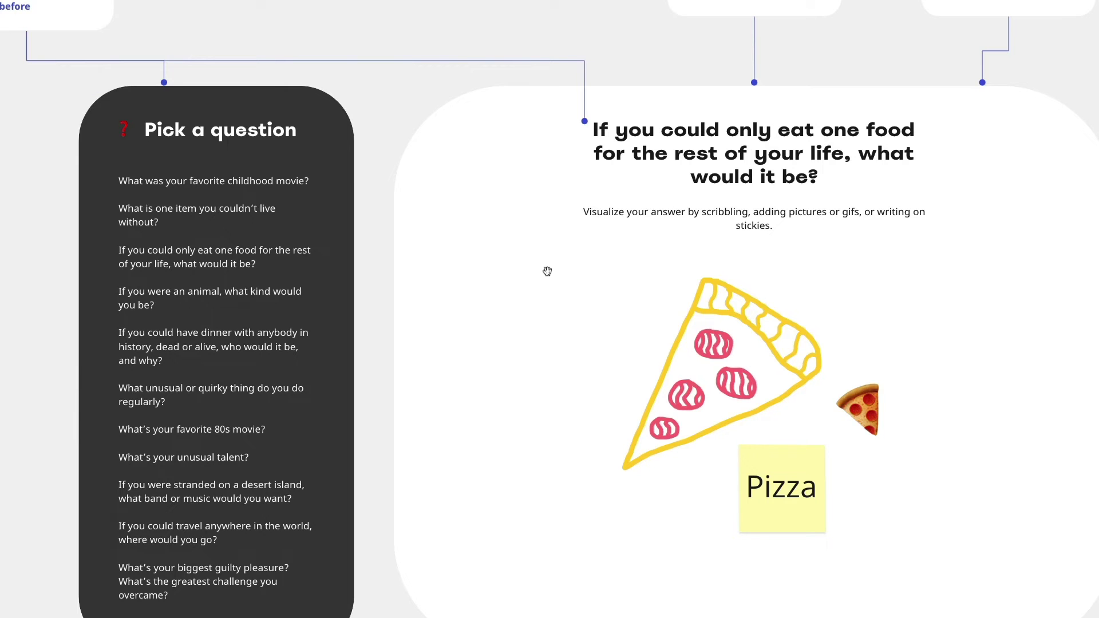
key("Escape")
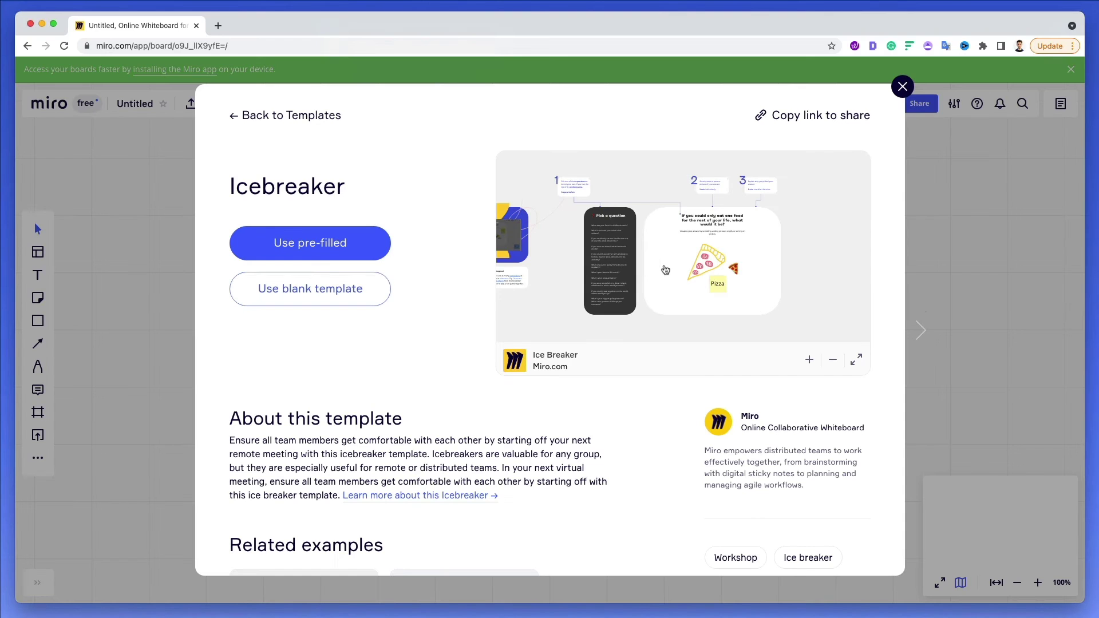
Zoom and pan inside the Icebreaker preview to inspect its title card and cards.
left_click(809, 361)
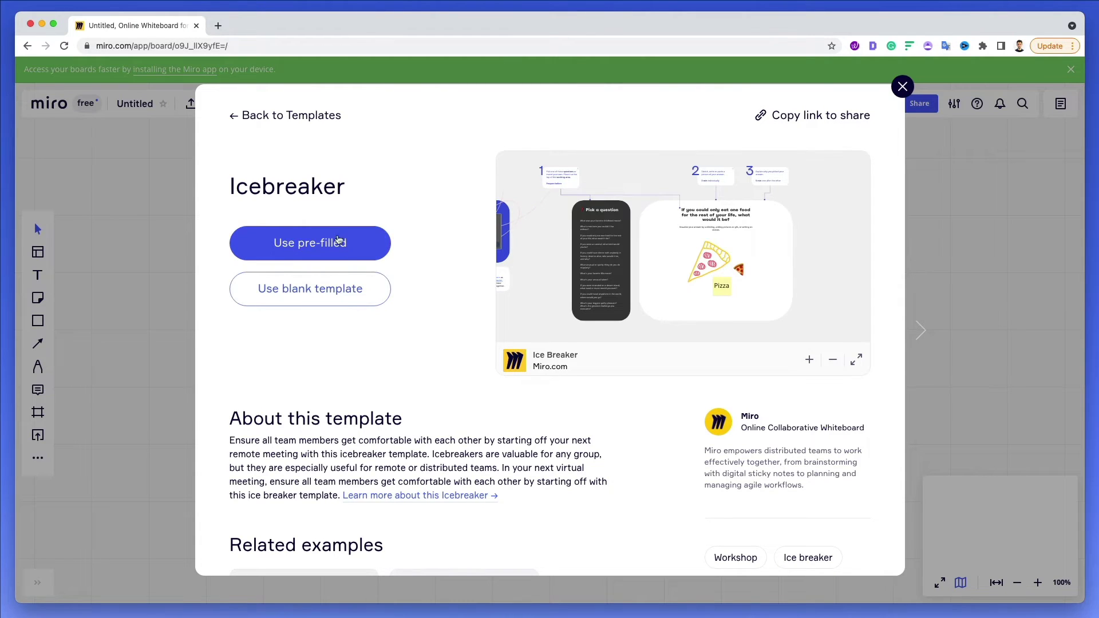
left_click_drag(503, 260, 697, 374)
left_click_drag(626, 252, 544, 153)
left_click_drag(636, 308, 745, 274)
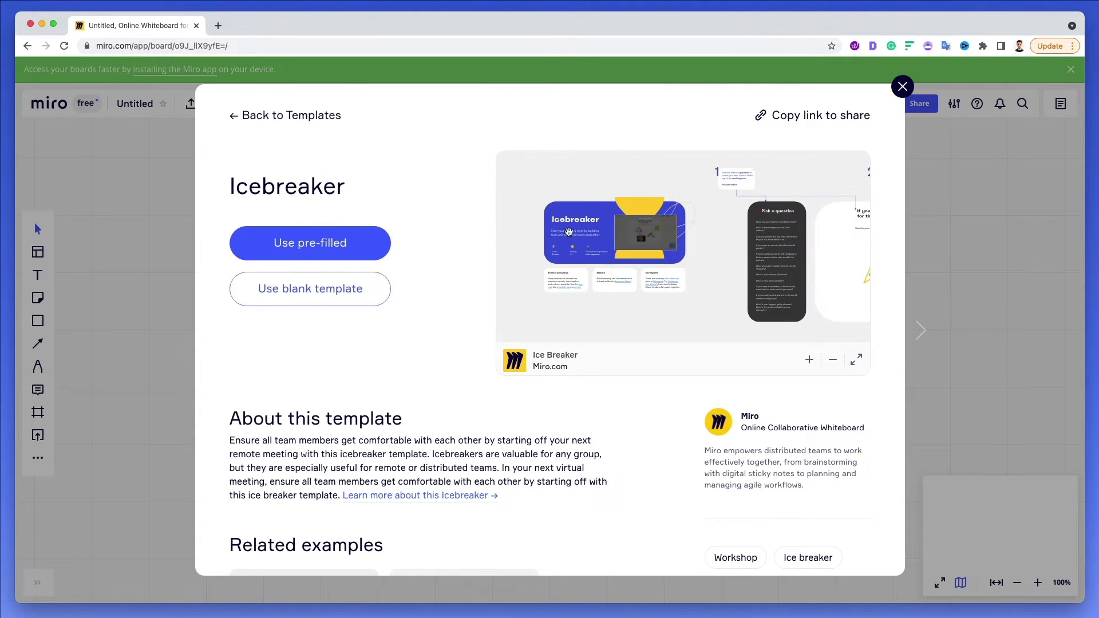
scroll(620, 239, "up", 2)
scroll(620, 239, "up", 3)
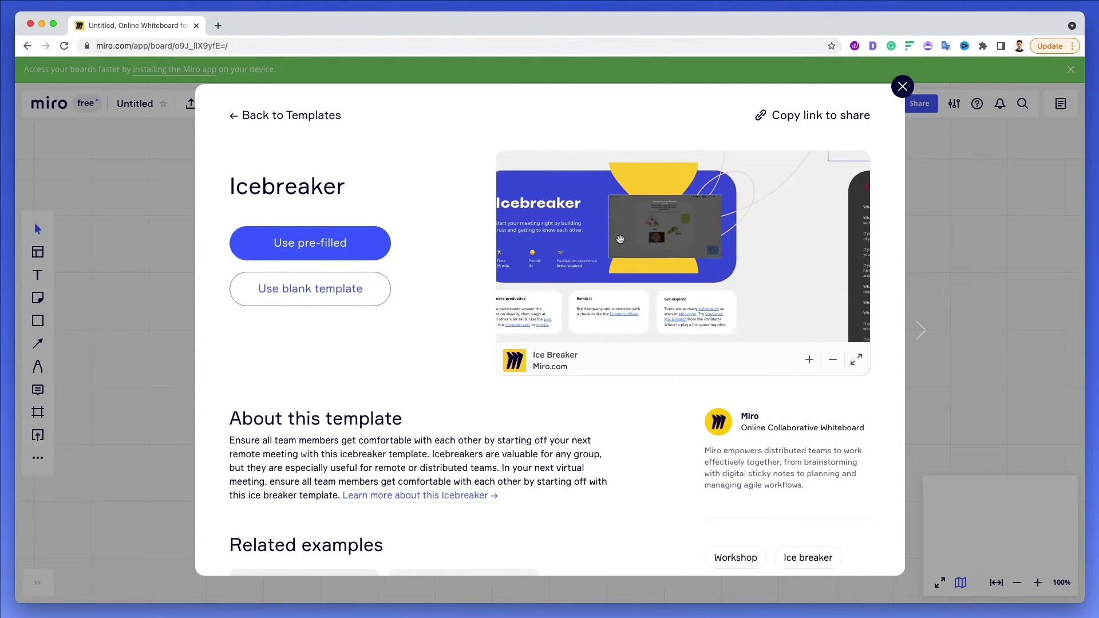
Add the pre-filled Icebreaker template to the board and check its Example heading.
left_click(309, 244)
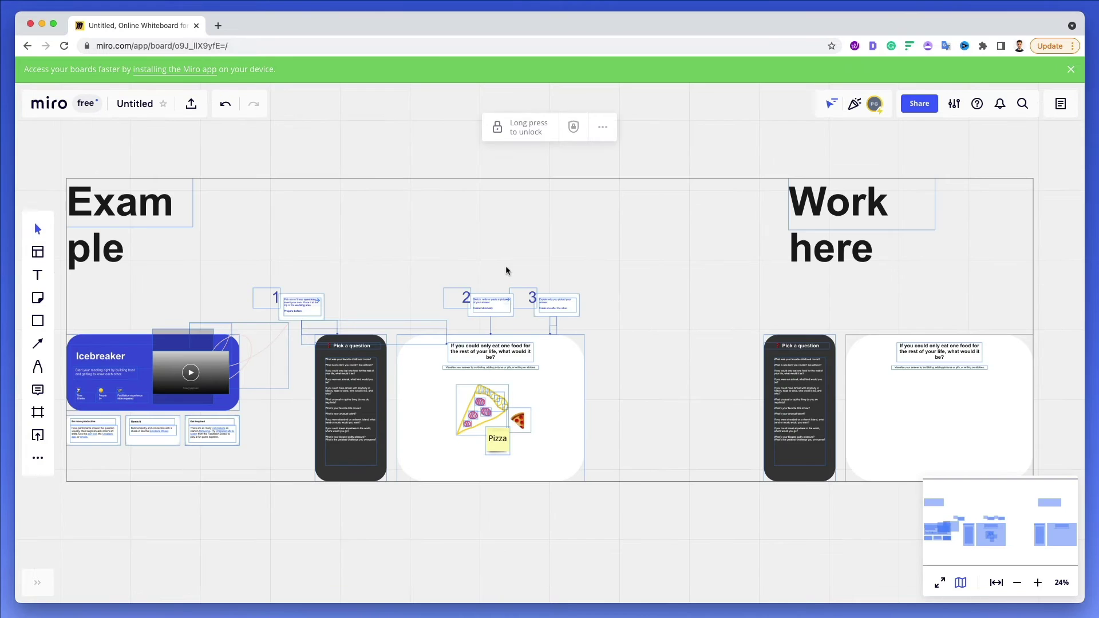
left_click(371, 136)
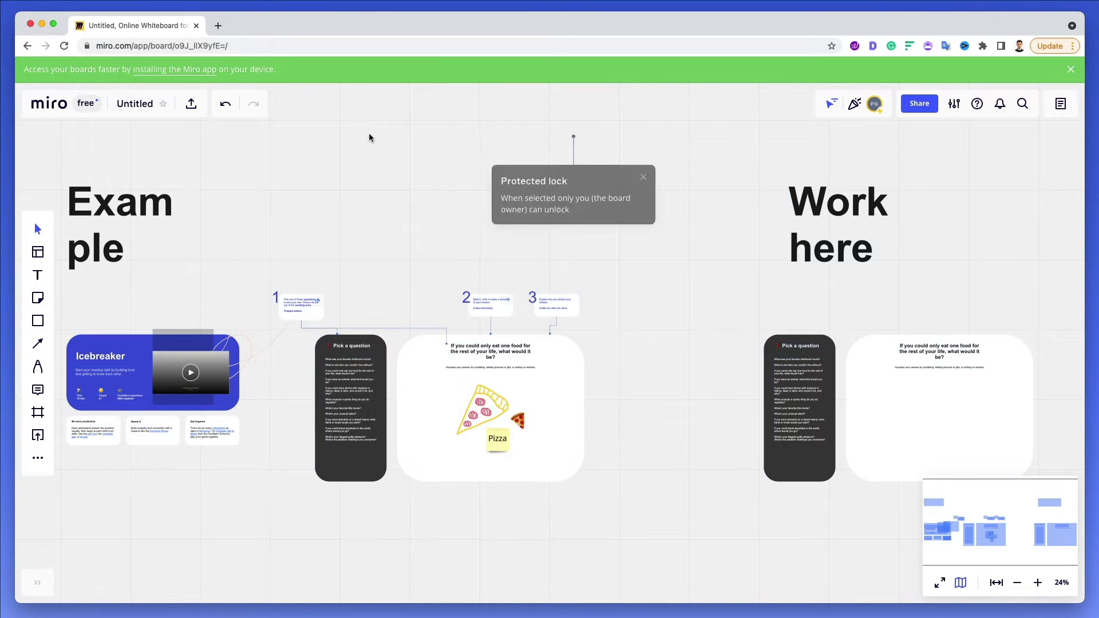
left_click(131, 215)
left_click(395, 190)
Zoom in and out across the Icebreaker template to look over its areas.
scroll(395, 191, "down", 3)
scroll(395, 190, "left", 3)
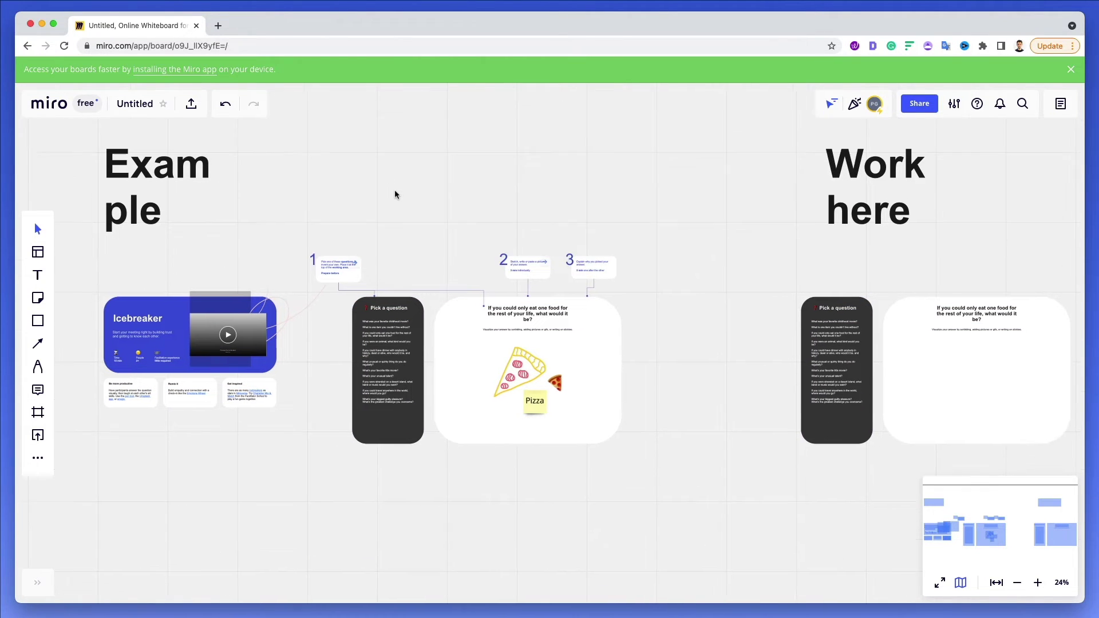
scroll(395, 191, "left", 3)
scroll(395, 191, "down", 2)
scroll(312, 271, "up", 3)
scroll(312, 271, "up", 3)
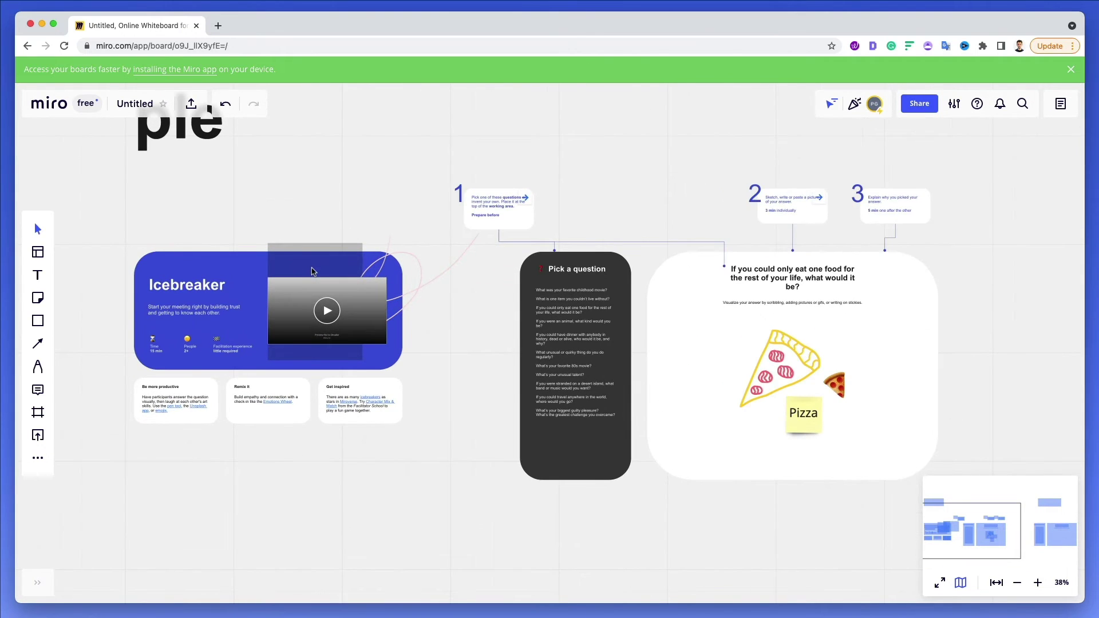
scroll(312, 271, "up", 3)
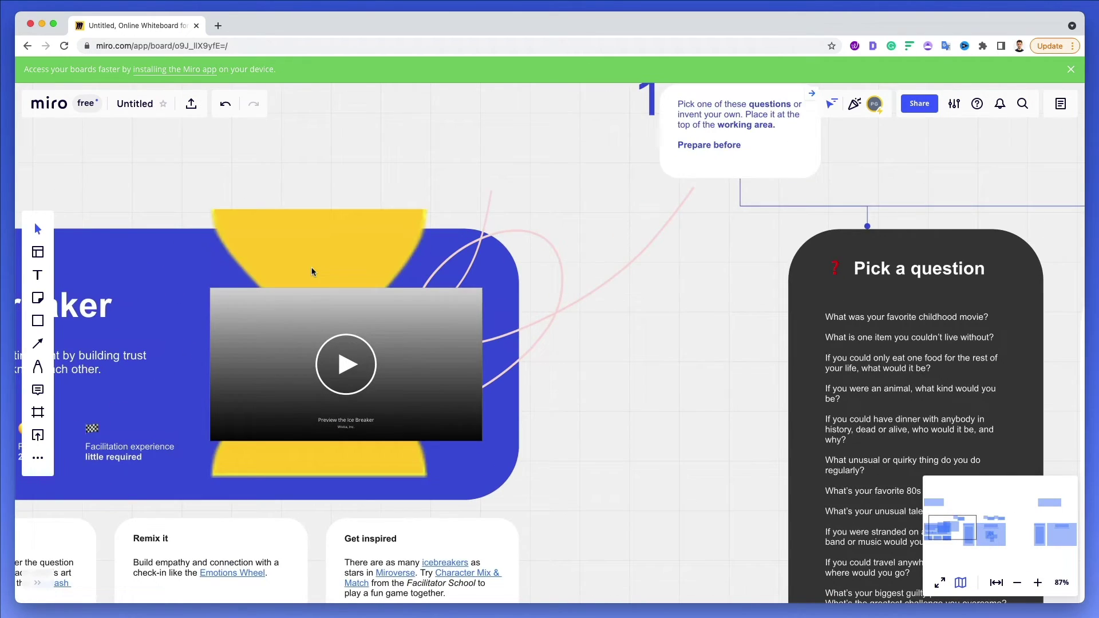
scroll(312, 271, "down", 6)
scroll(312, 271, "up", 3)
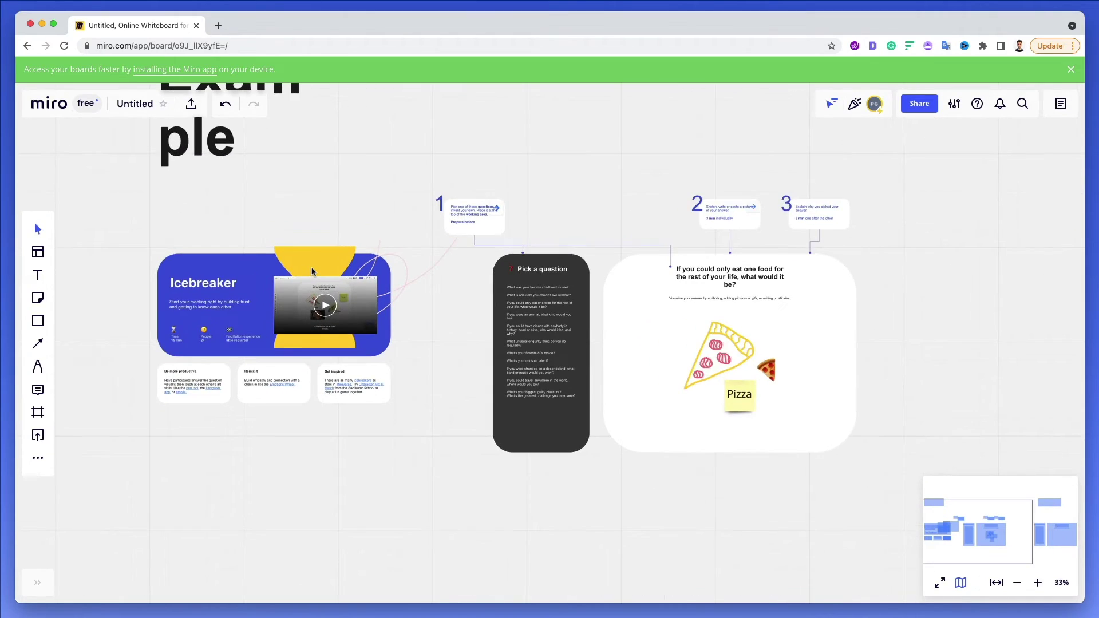
scroll(312, 271, "up", 5)
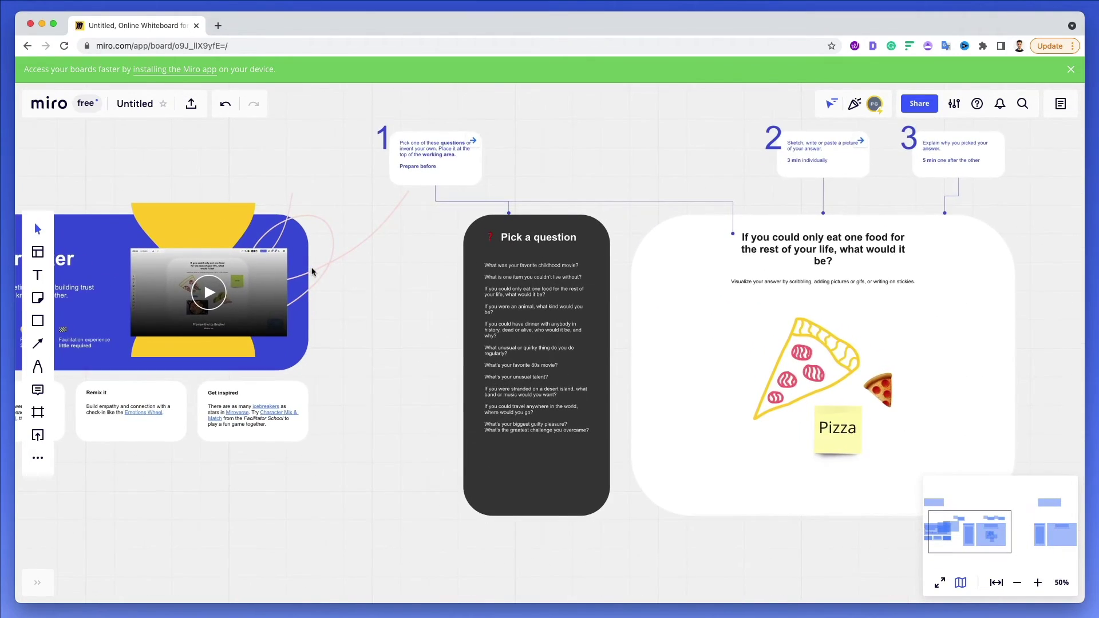
scroll(312, 271, "down", 6)
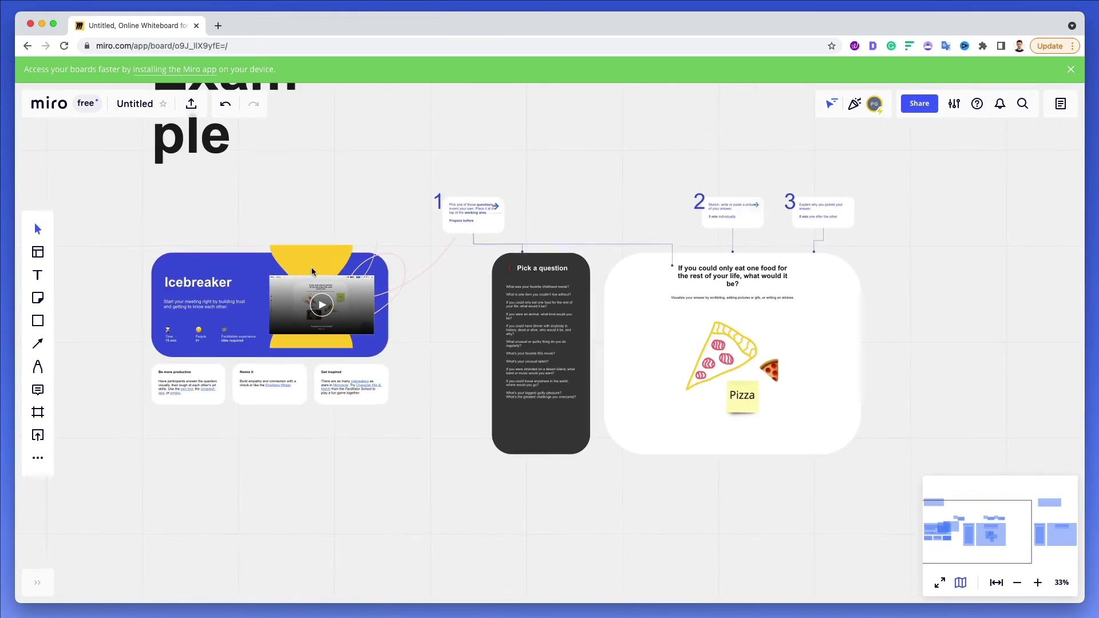
scroll(436, 285, "up", 6)
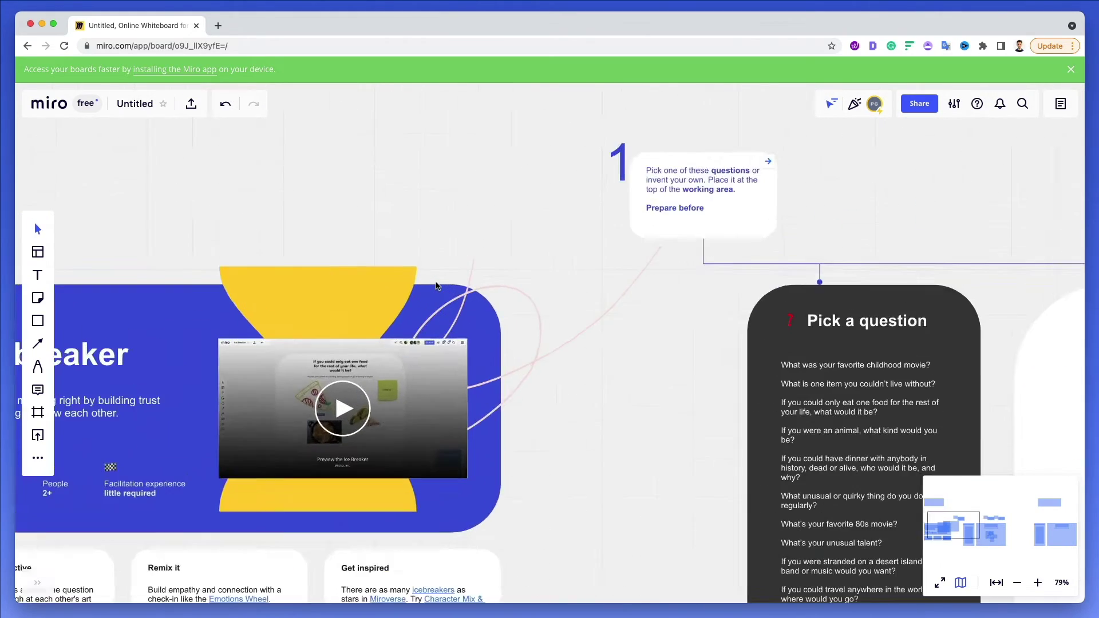
scroll(436, 285, "down", 3)
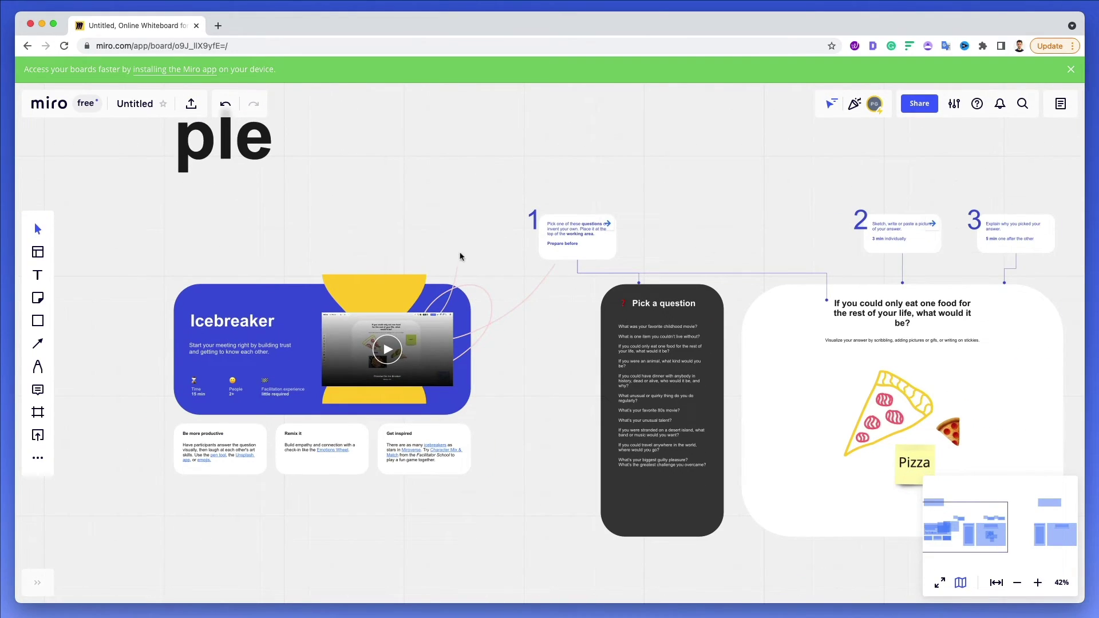
Pan with Space+drag to bring the Icebreaker card and Example title into view.
key("space")
left_click_drag(355, 238, 373, 189)
left_click_drag(270, 192, 436, 211)
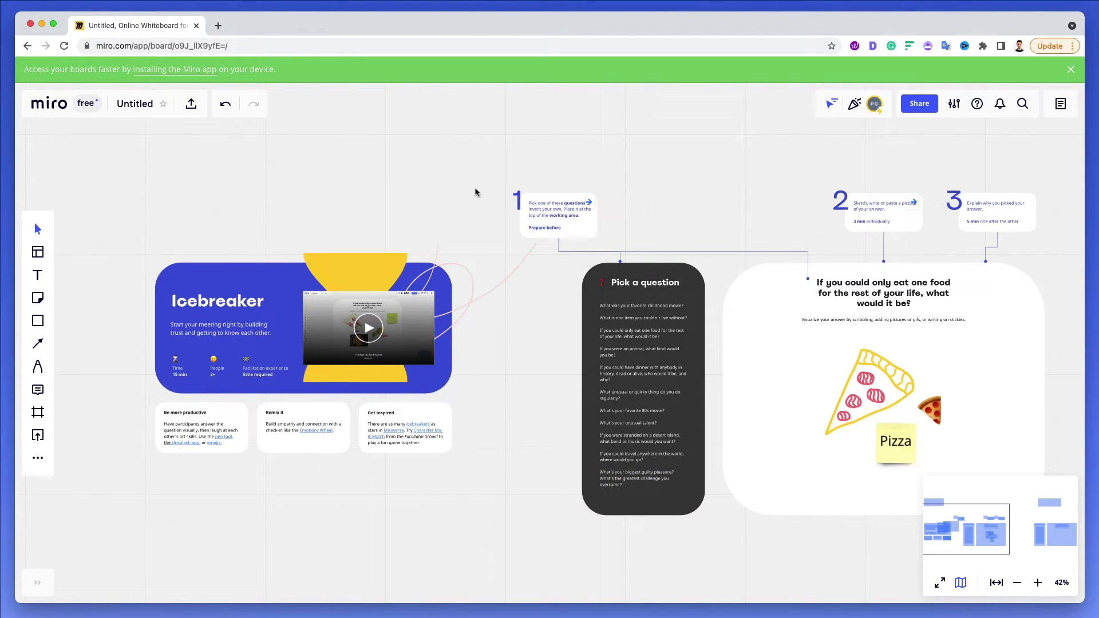
scroll(421, 186, "up", 5)
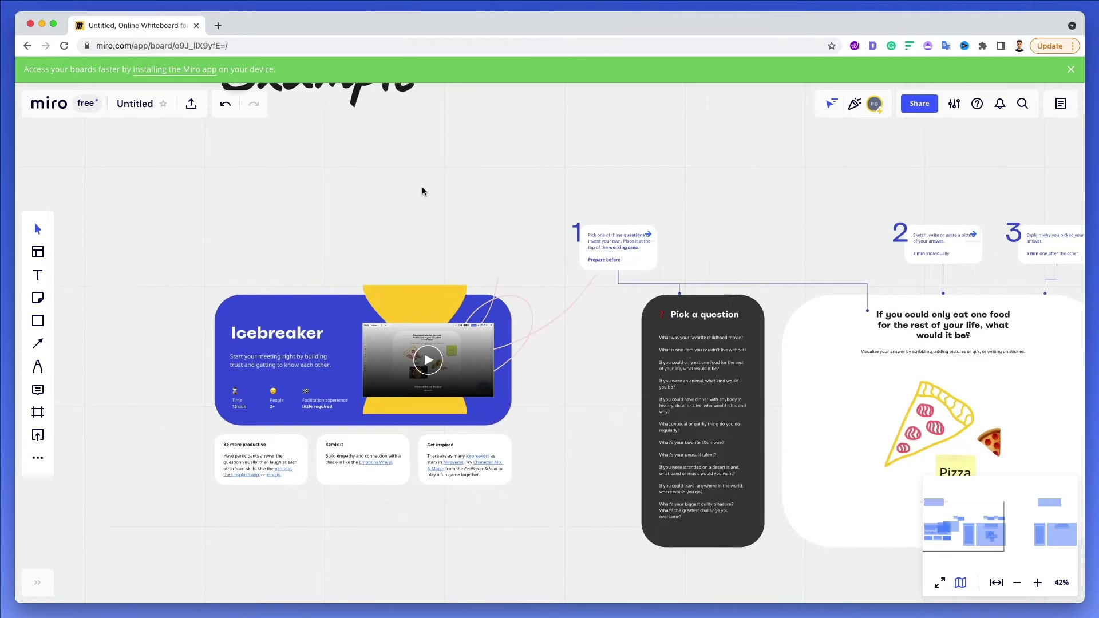
scroll(421, 187, "down", 1)
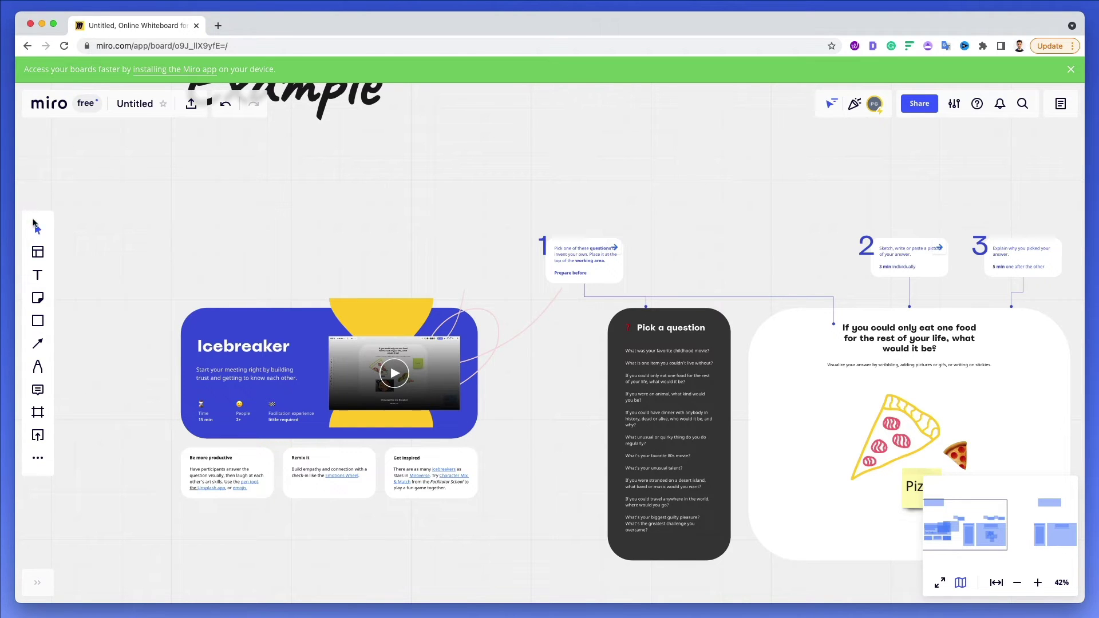
left_click(38, 252)
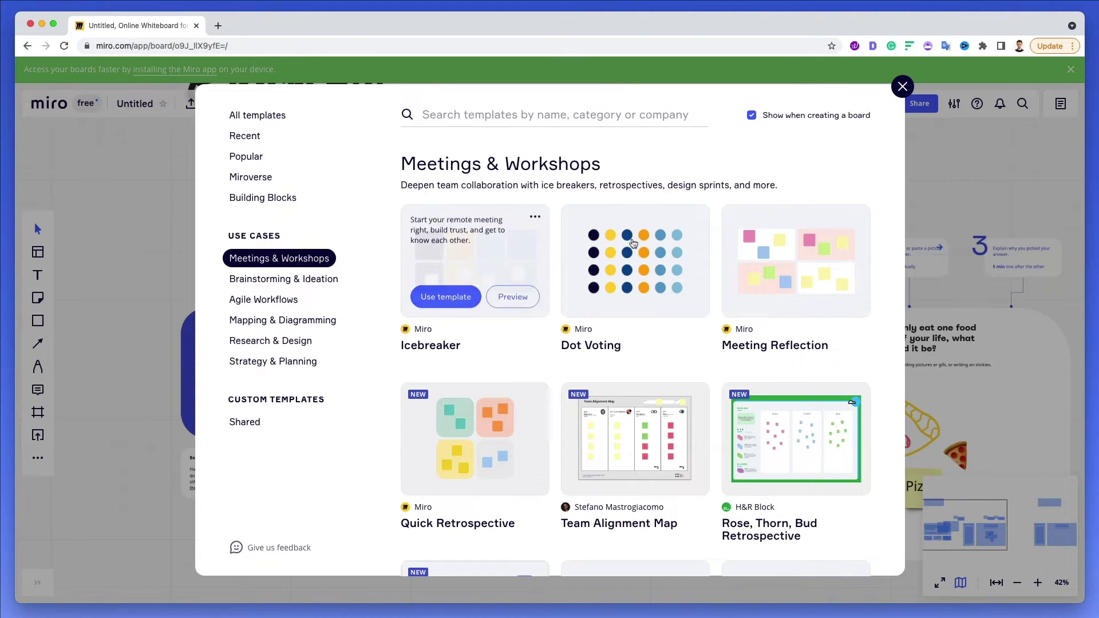
left_click(902, 87)
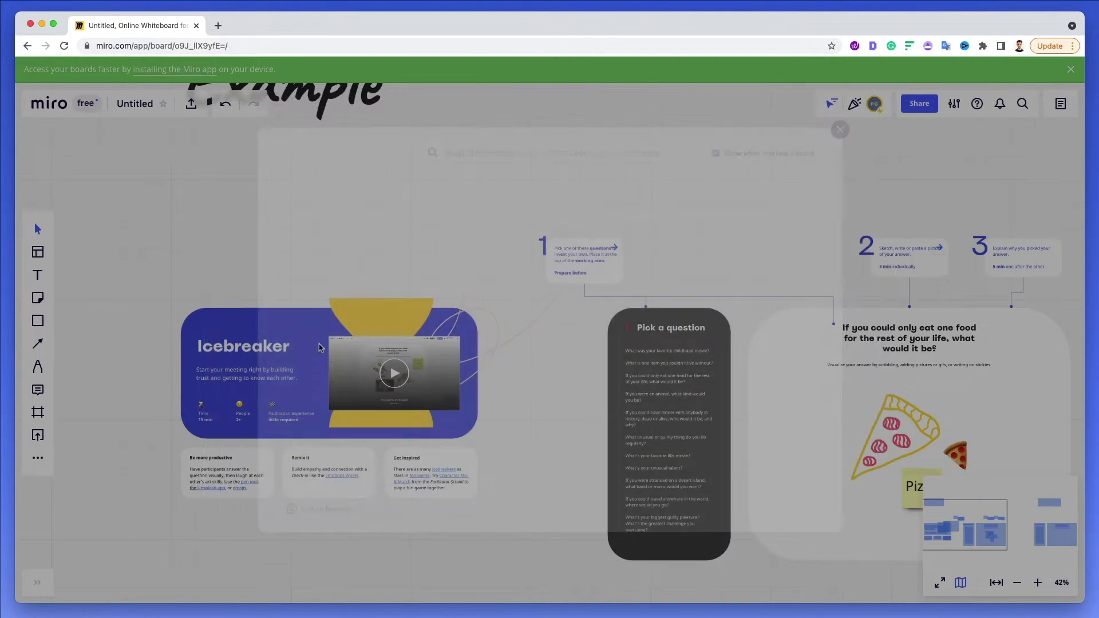
Add a text box reading 'asdhsakdjhsadsah' on empty board space.
scroll(252, 216, "left", 5)
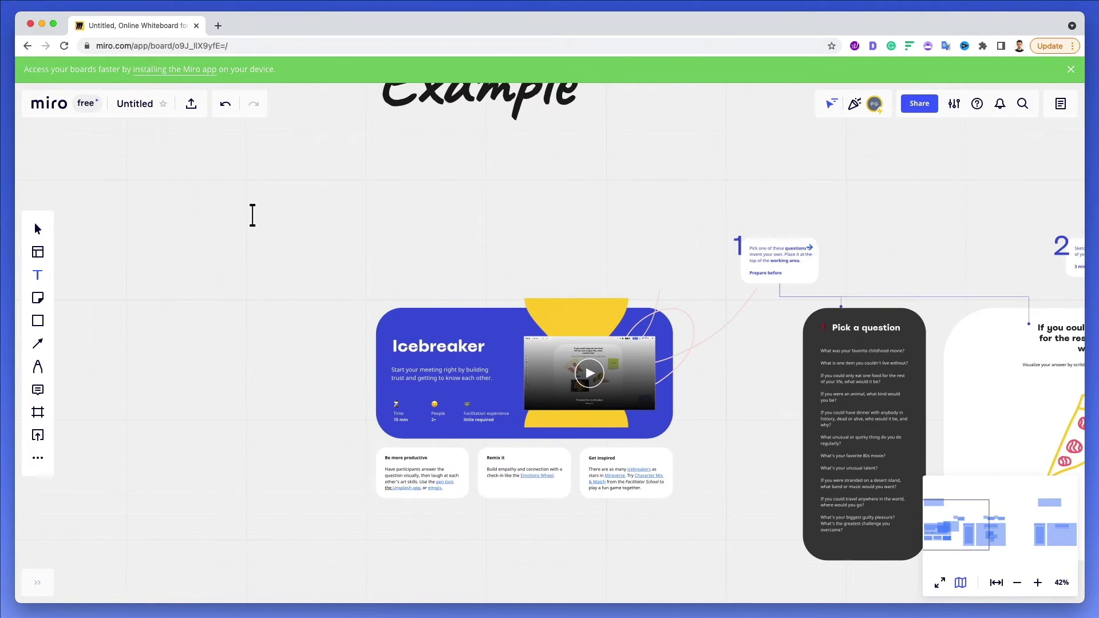
scroll(229, 210, "up", 10)
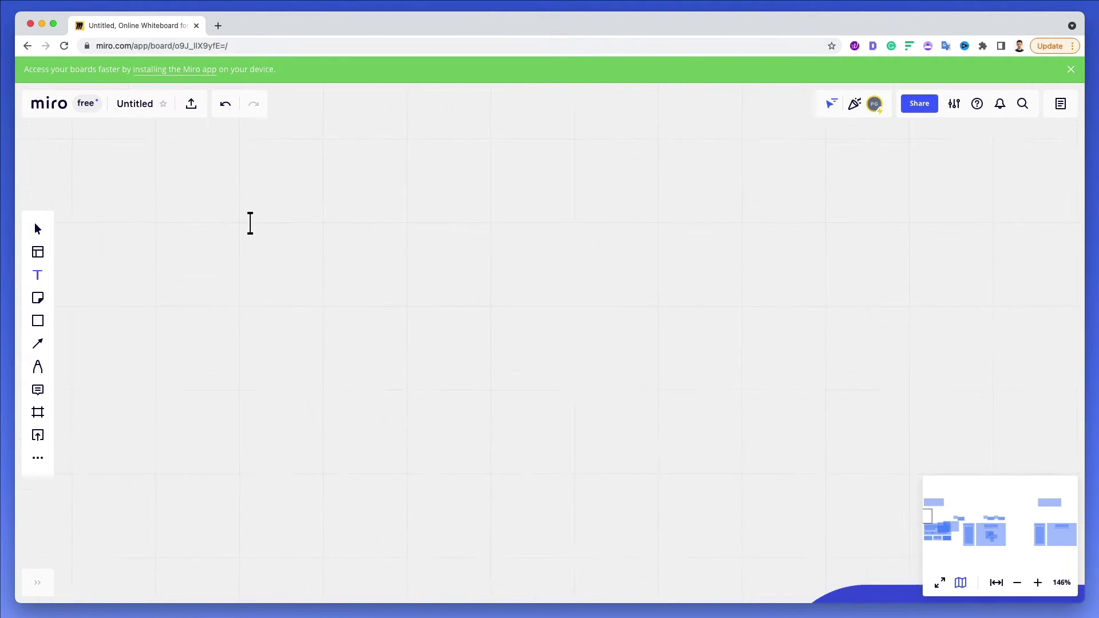
left_click(285, 246)
type("asdhsakdjhsadsah")
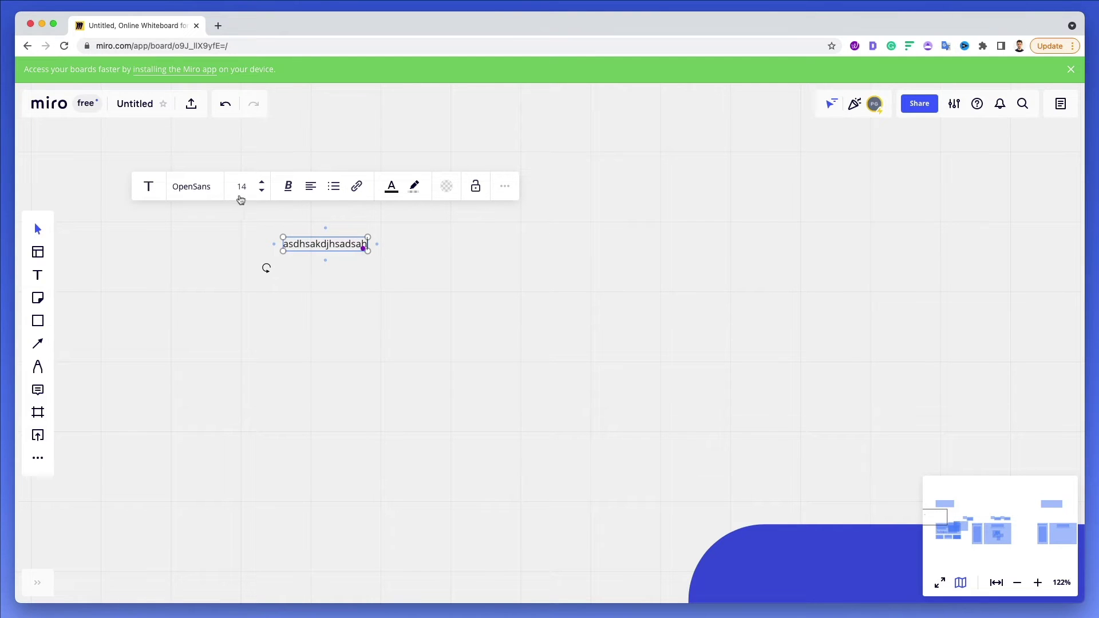
Set the text size to 36 and look through the style, alignment and list options.
left_click(207, 188)
scroll(213, 243, "down", 1)
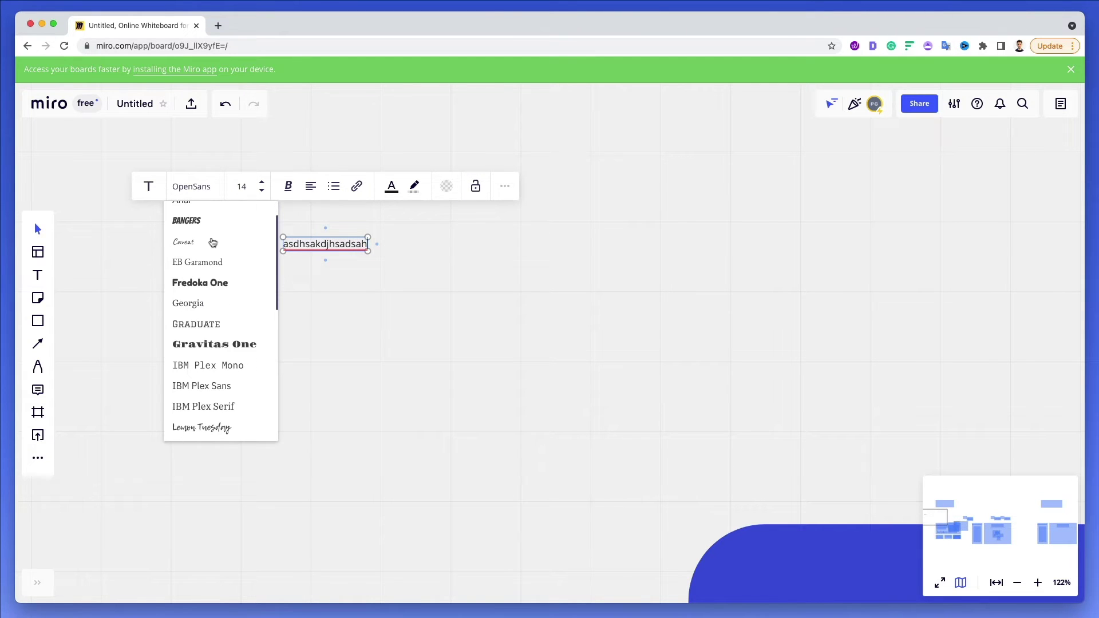
left_click(261, 183)
double_click(261, 183)
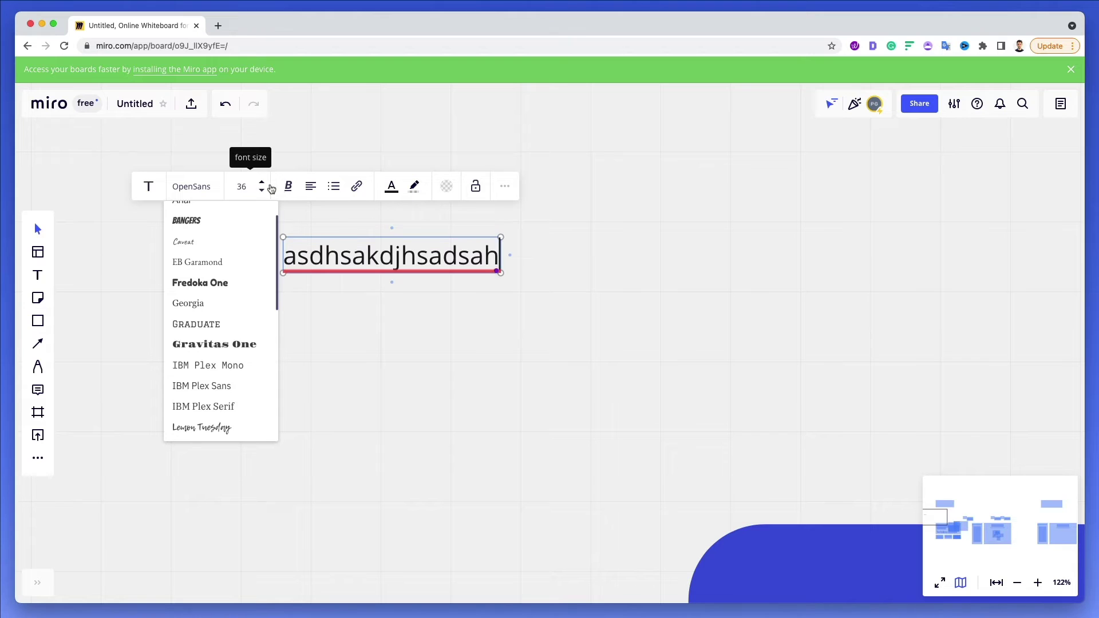
left_click(287, 186)
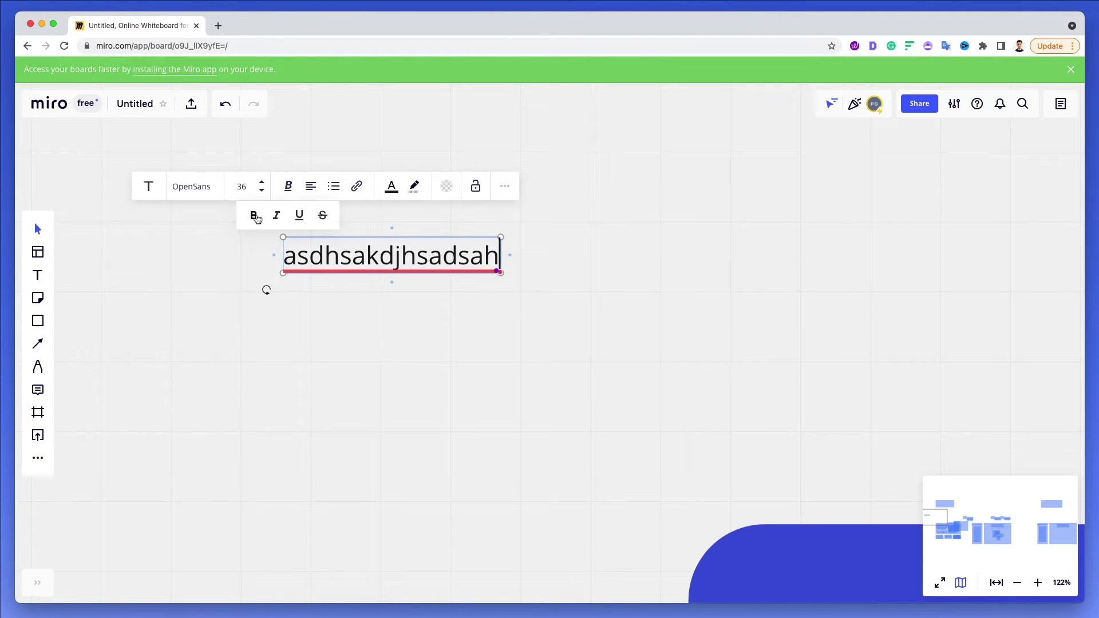
left_click(347, 189)
left_click(365, 210)
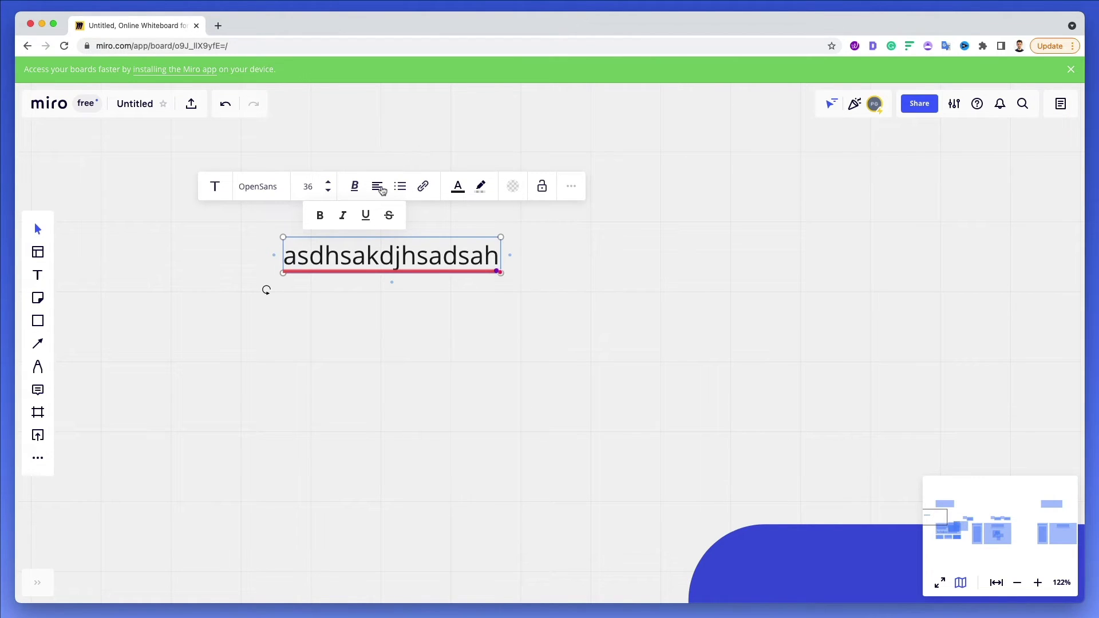
left_click(386, 188)
left_click(391, 189)
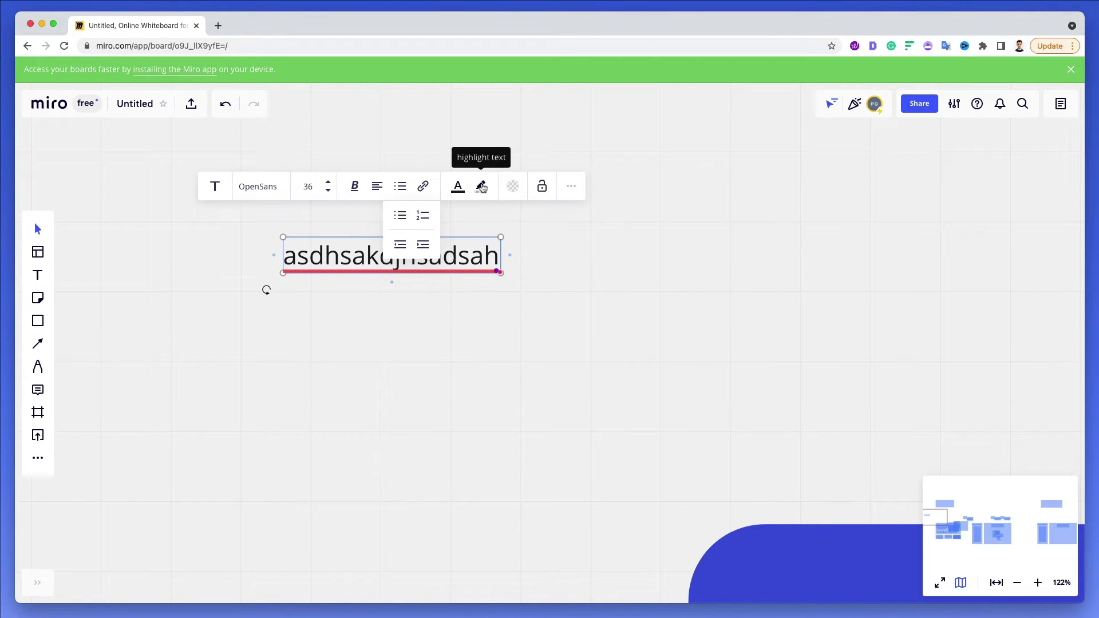
Highlight the whole text yellow, then reselect it to view more options.
key("super+a")
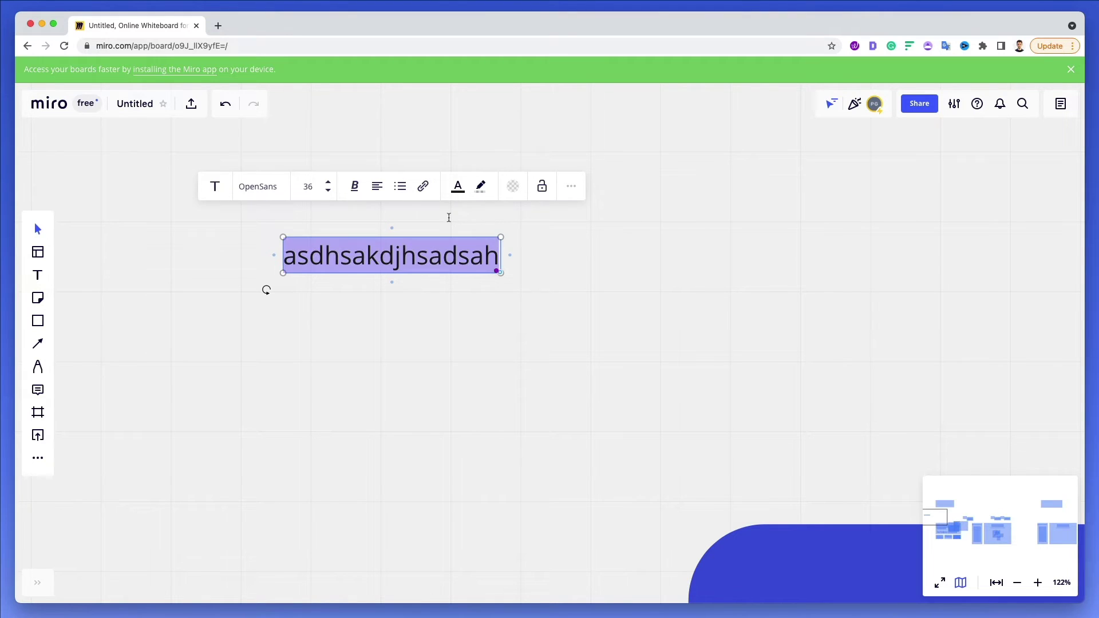
left_click(478, 193)
left_click(493, 218)
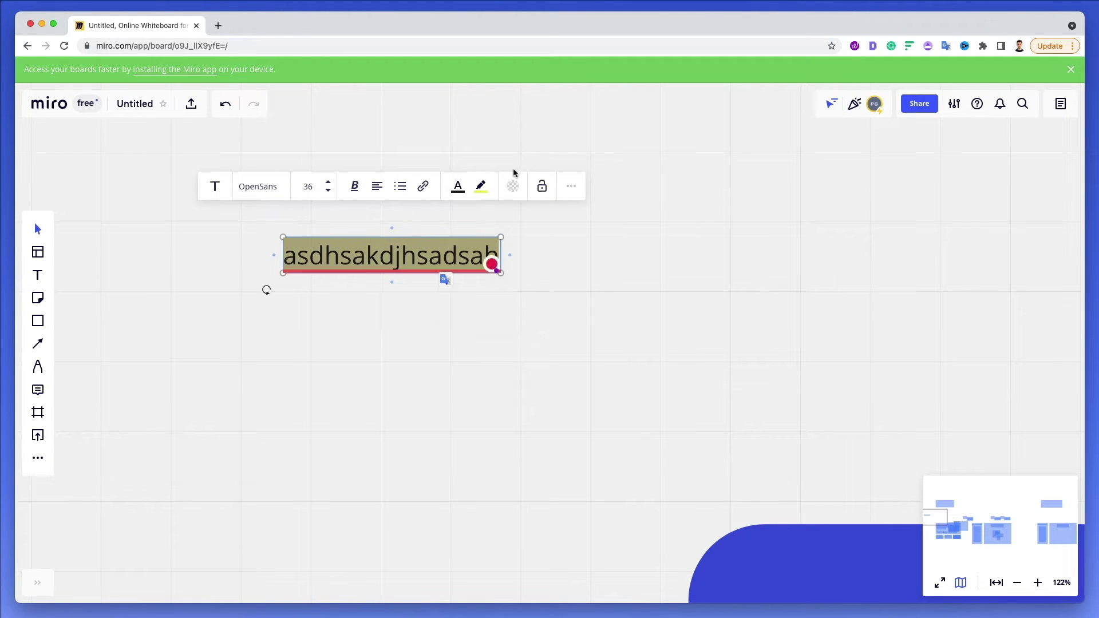
left_click(567, 245)
left_click(434, 256)
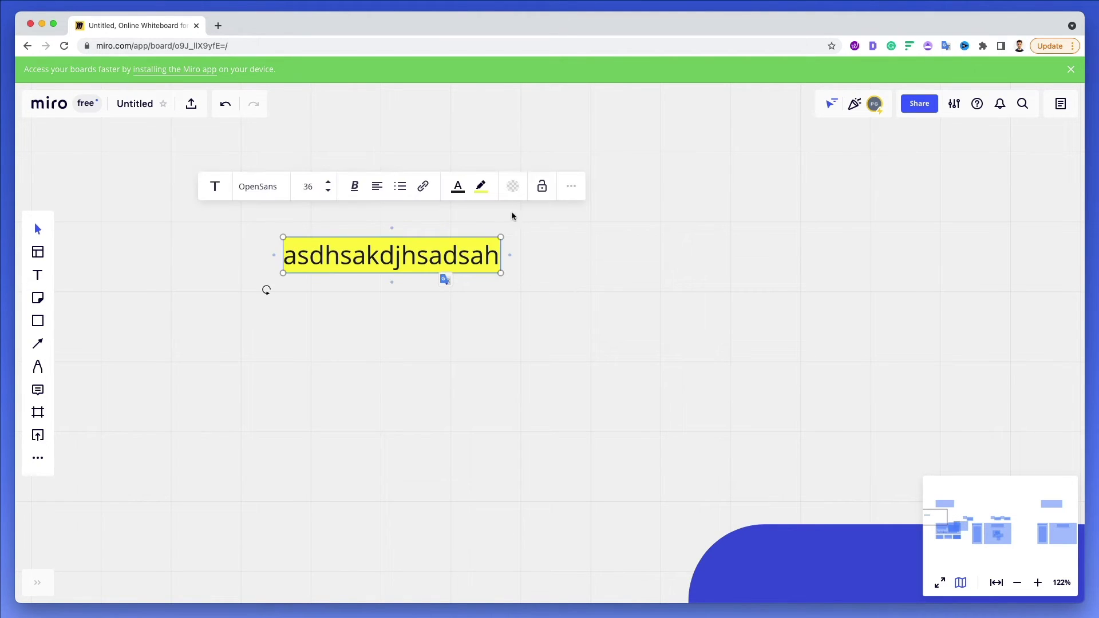
left_click(569, 186)
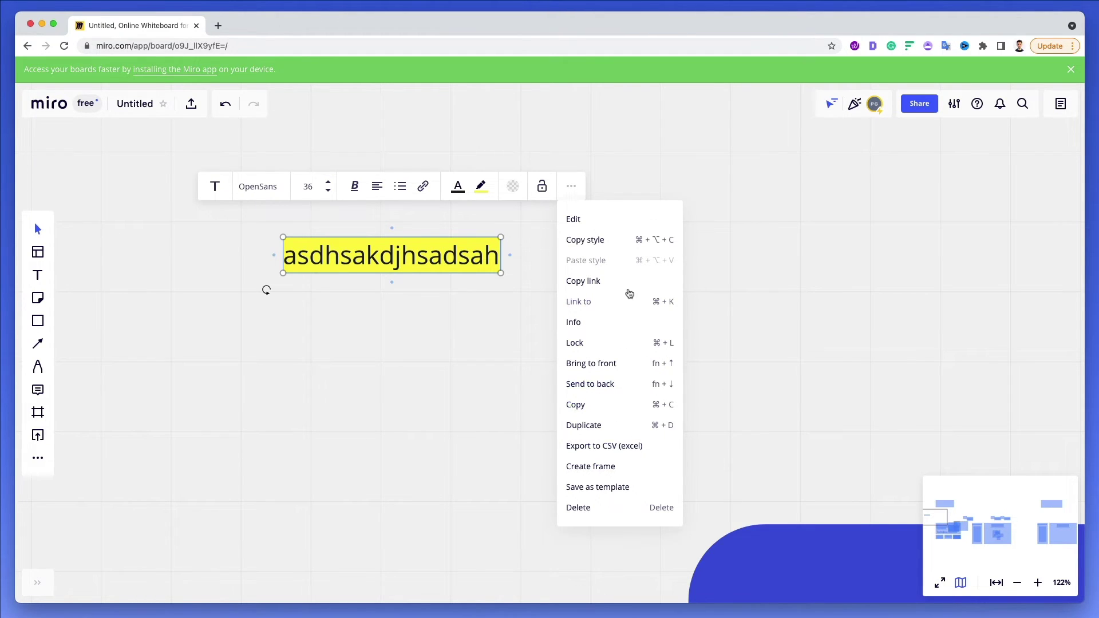
left_click(427, 393)
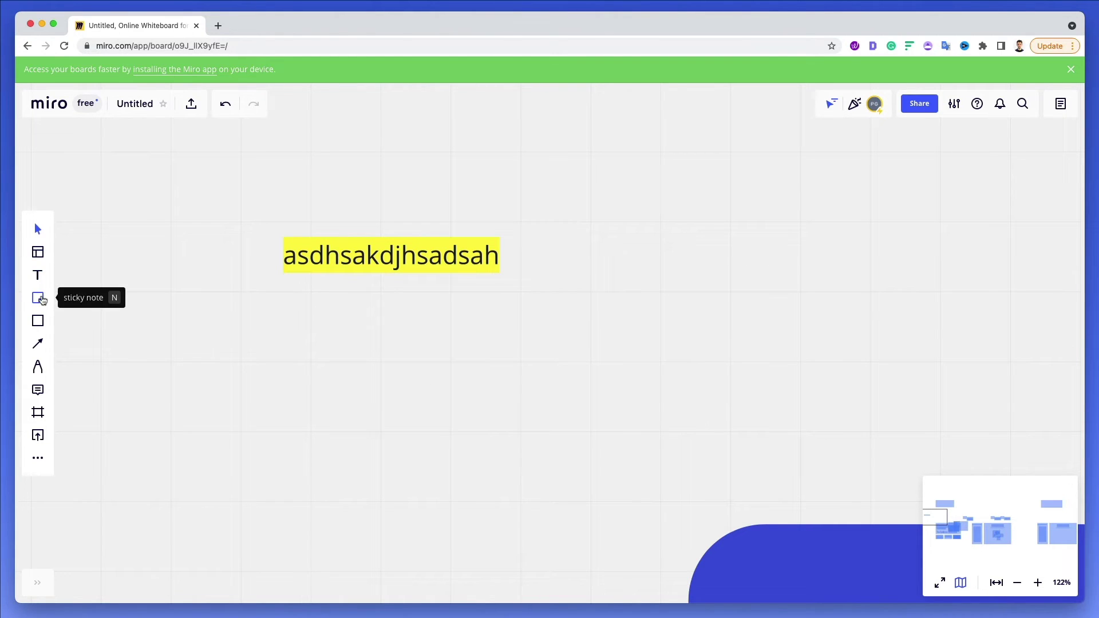
Place a light-yellow sticky note reading 'fkdlsflds kdfsdlòf òd' and enlarge it.
left_click(37, 299)
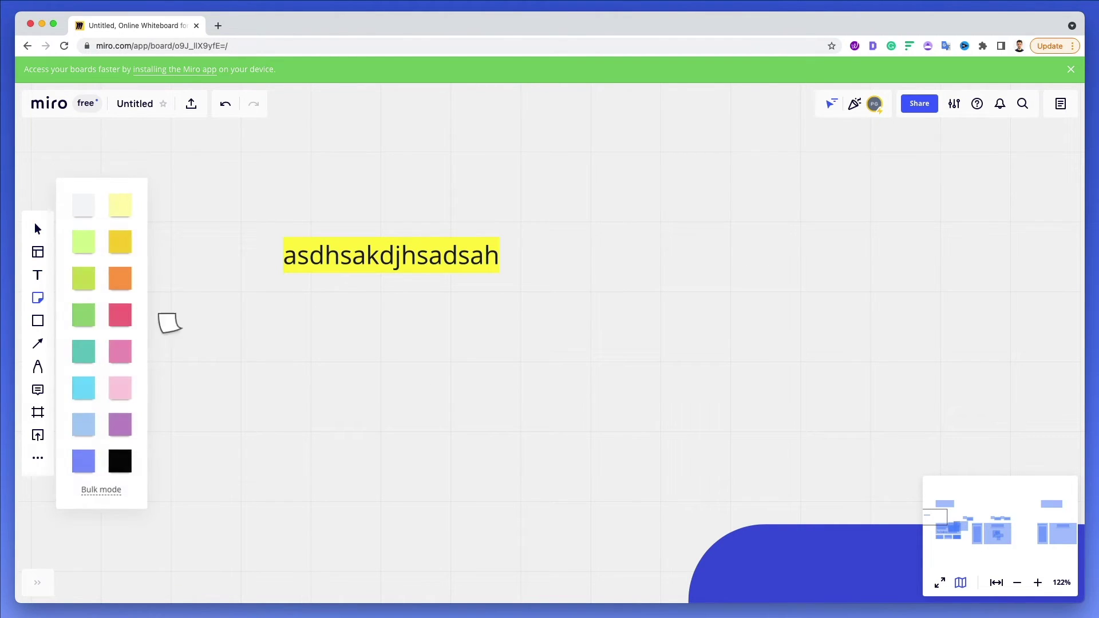
left_click(122, 212)
left_click(238, 352)
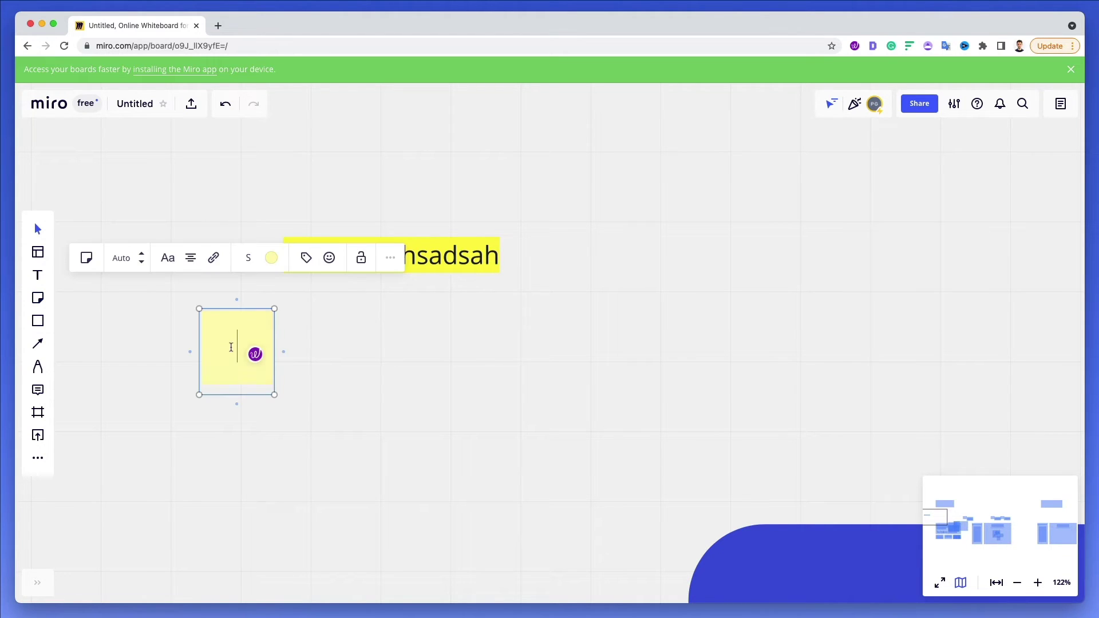
type("fkdlsflds kdfsdlòf òd")
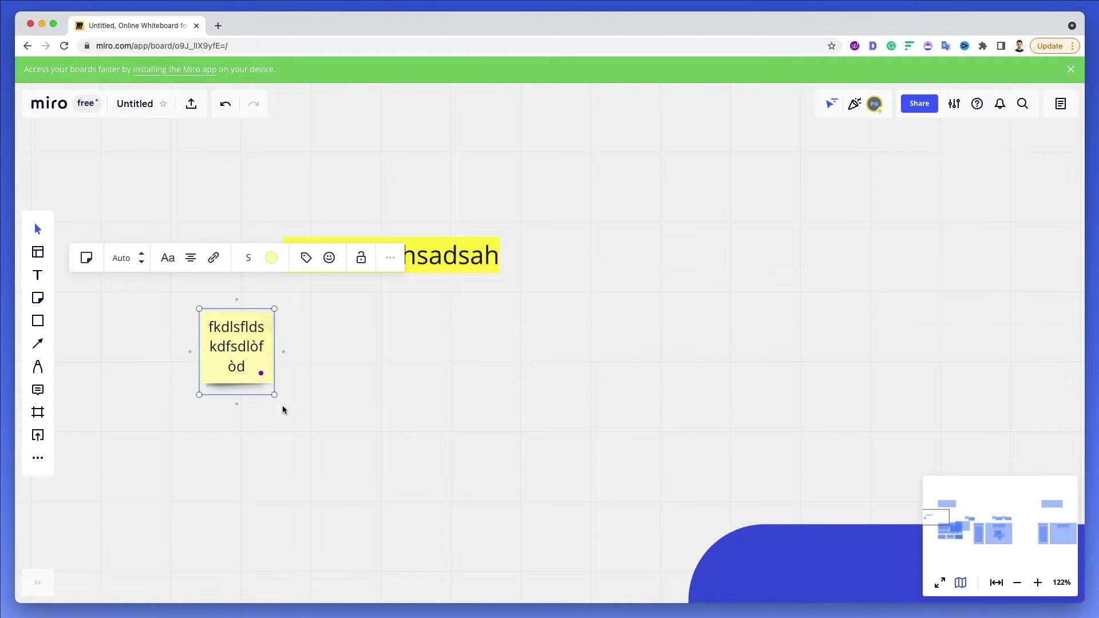
left_click_drag(275, 396, 441, 441)
Set the sticky note's text size to 14.
left_click(334, 355)
key("super+a")
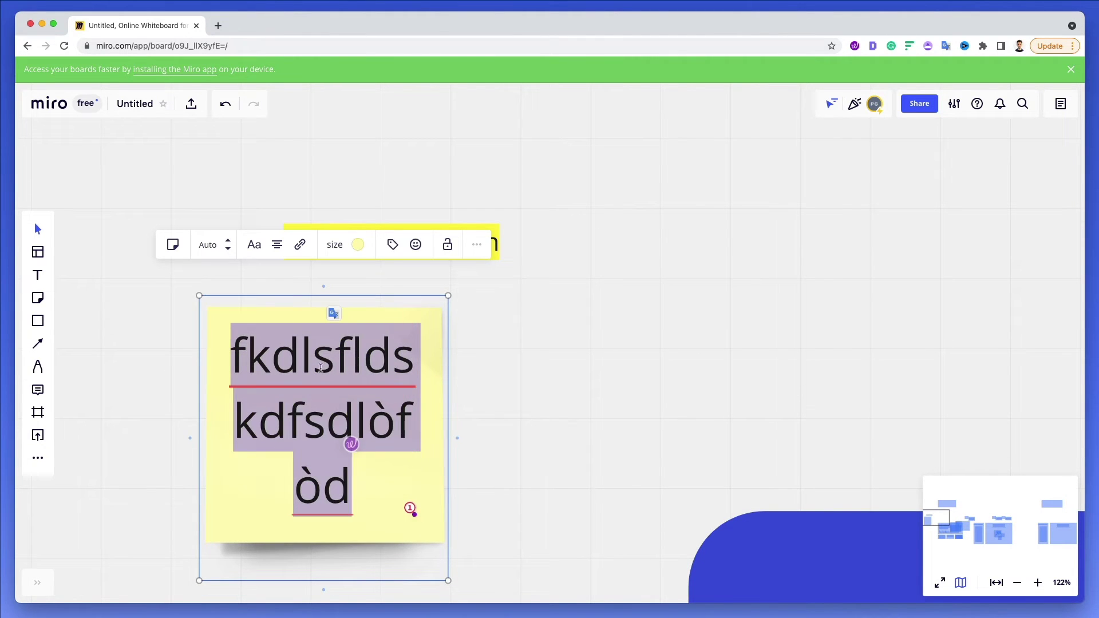
left_click(223, 261)
left_click(227, 249)
left_click(228, 249)
left_click(228, 248)
left_click(484, 395)
Move the sticky note further left and recolour it green, then orange.
scroll(485, 395, "down", 5)
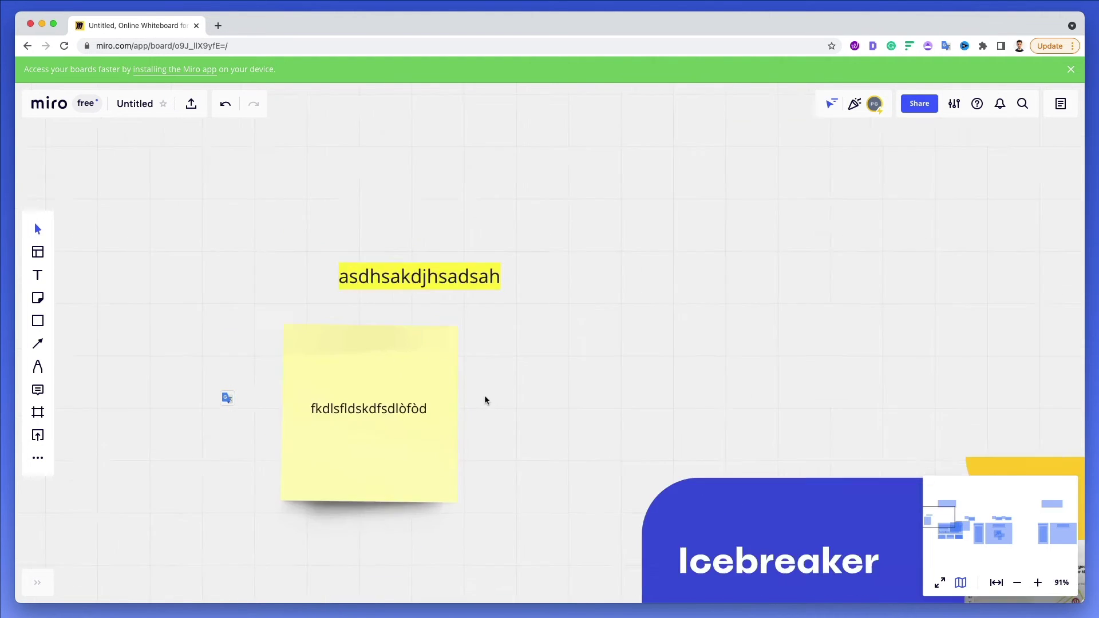
scroll(469, 395, "up", 3)
left_click_drag(459, 378, 221, 399)
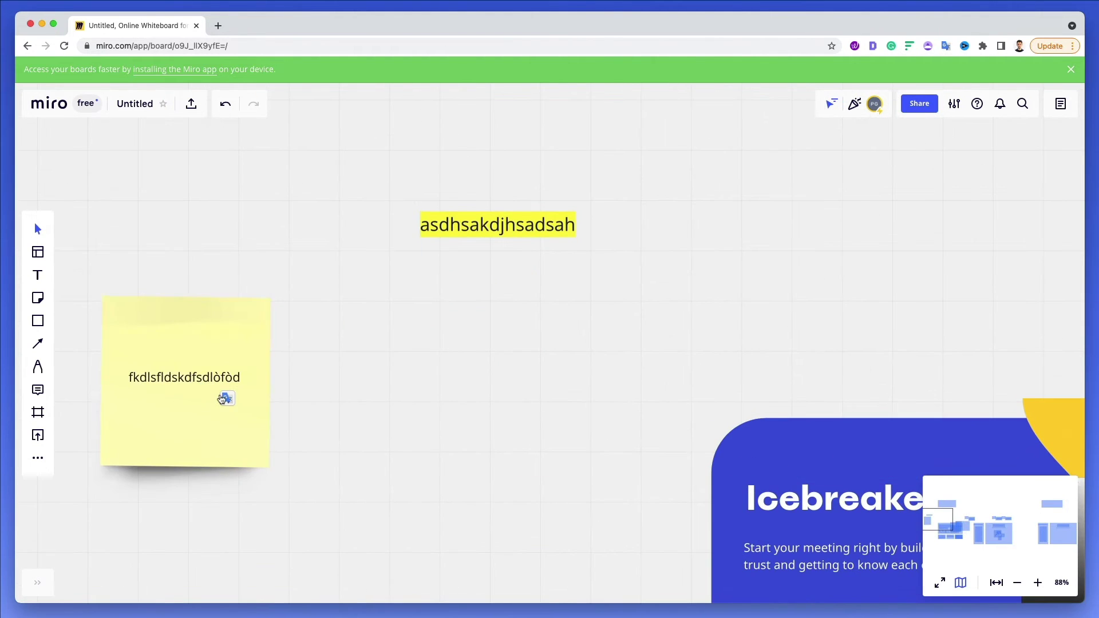
scroll(380, 292, "left", 2)
left_click(191, 315)
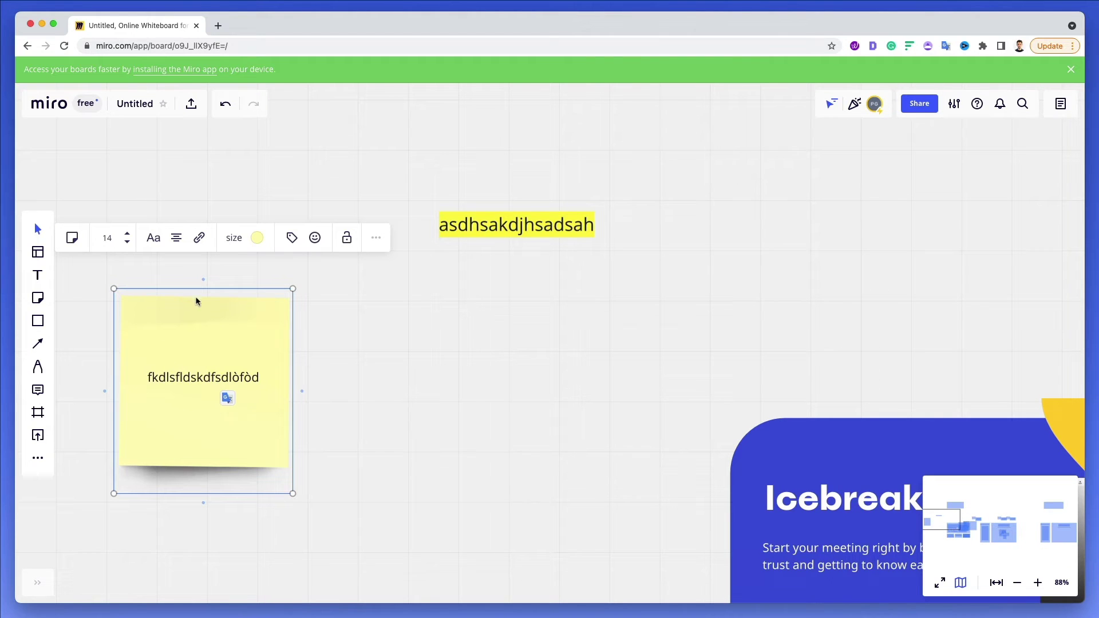
left_click(255, 238)
left_click(270, 291)
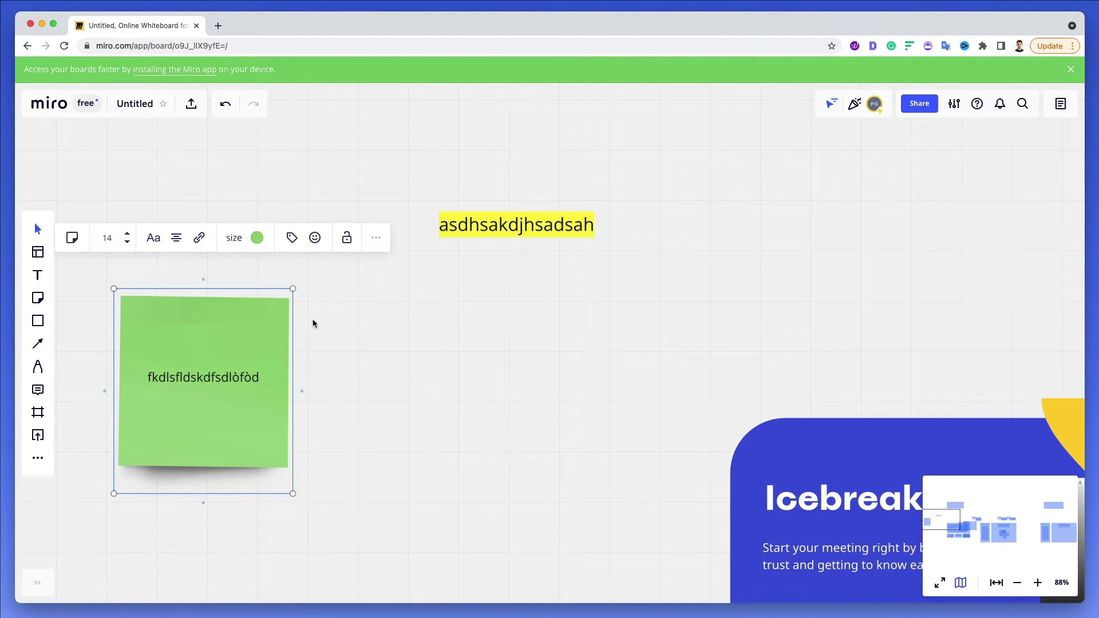
left_click(256, 237)
left_click(290, 268)
scroll(351, 310, "up", 3)
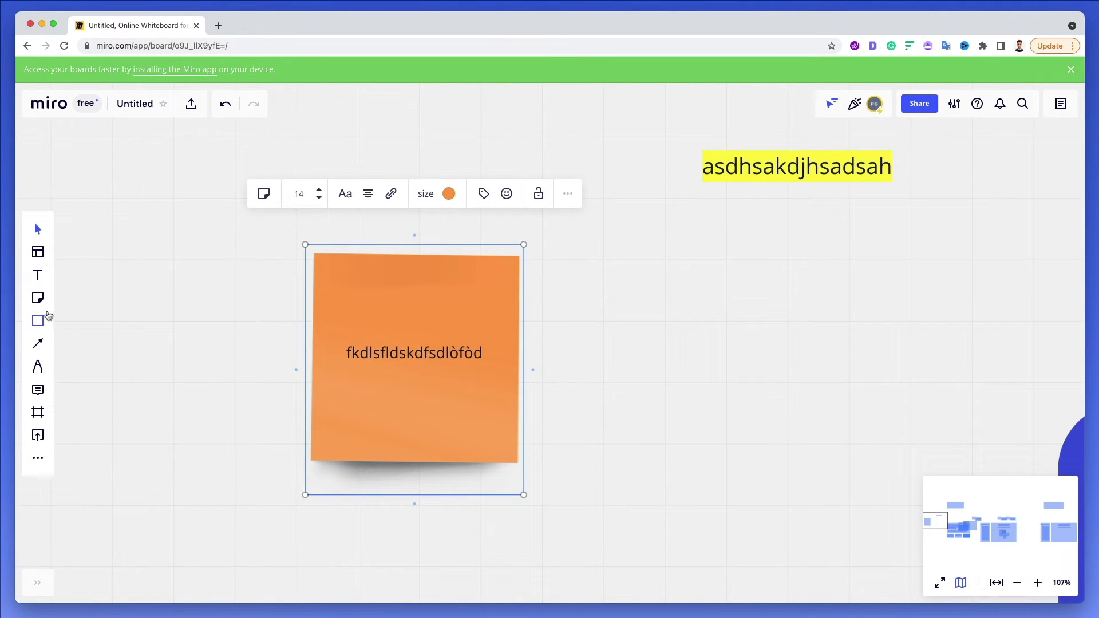
Add a grinning-face emoji reaction to the orange sticky note.
left_click(508, 195)
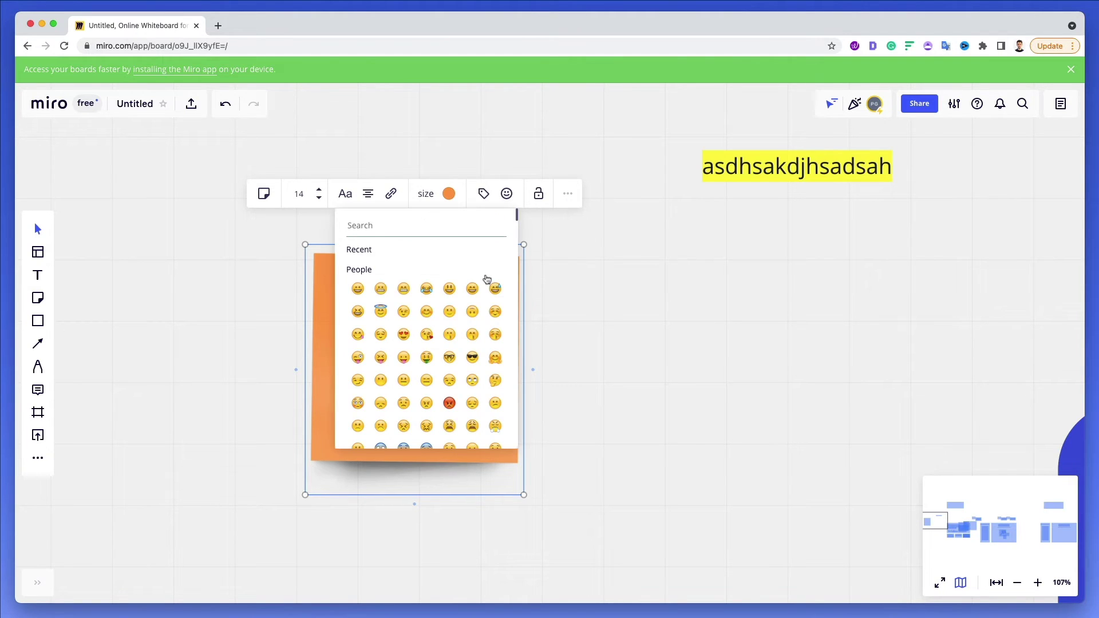
left_click(357, 288)
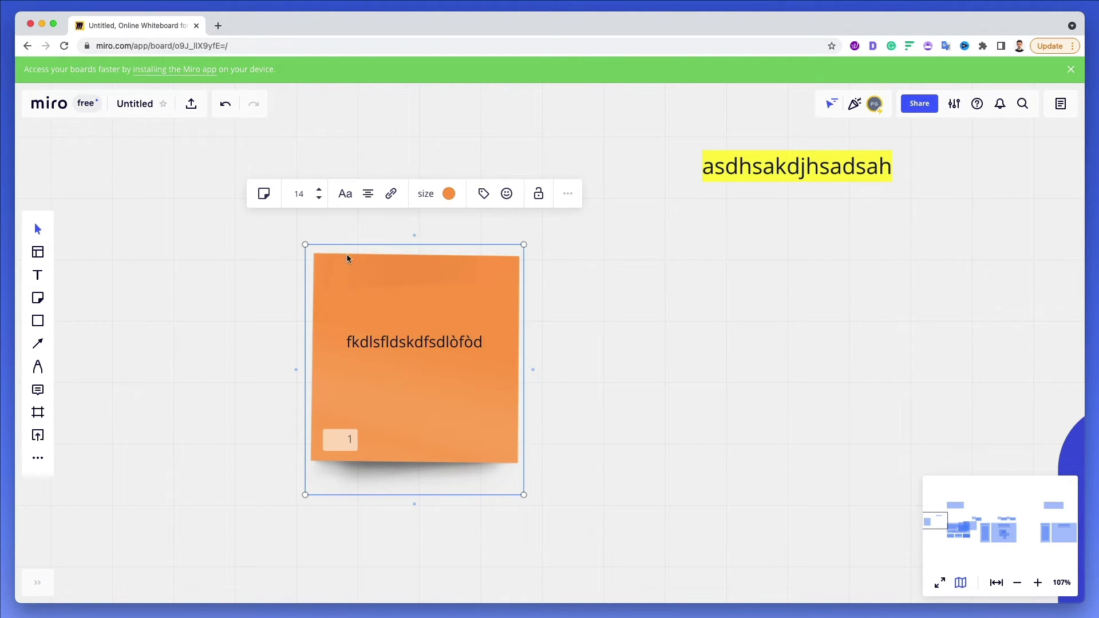
left_click(248, 434)
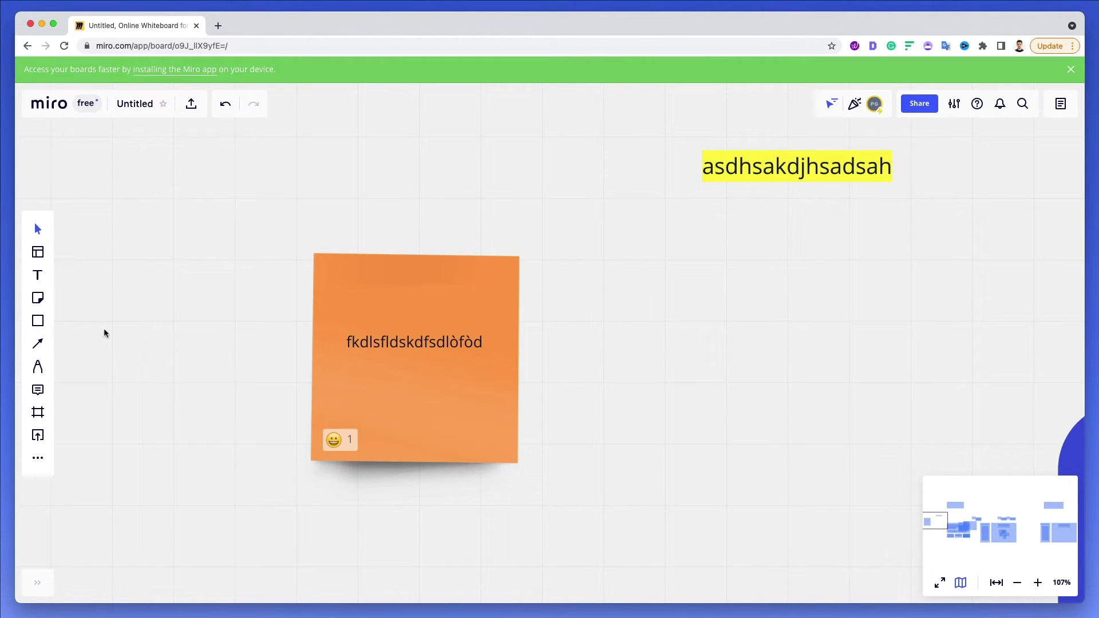
scroll(104, 328, "left", 3)
left_click(38, 320)
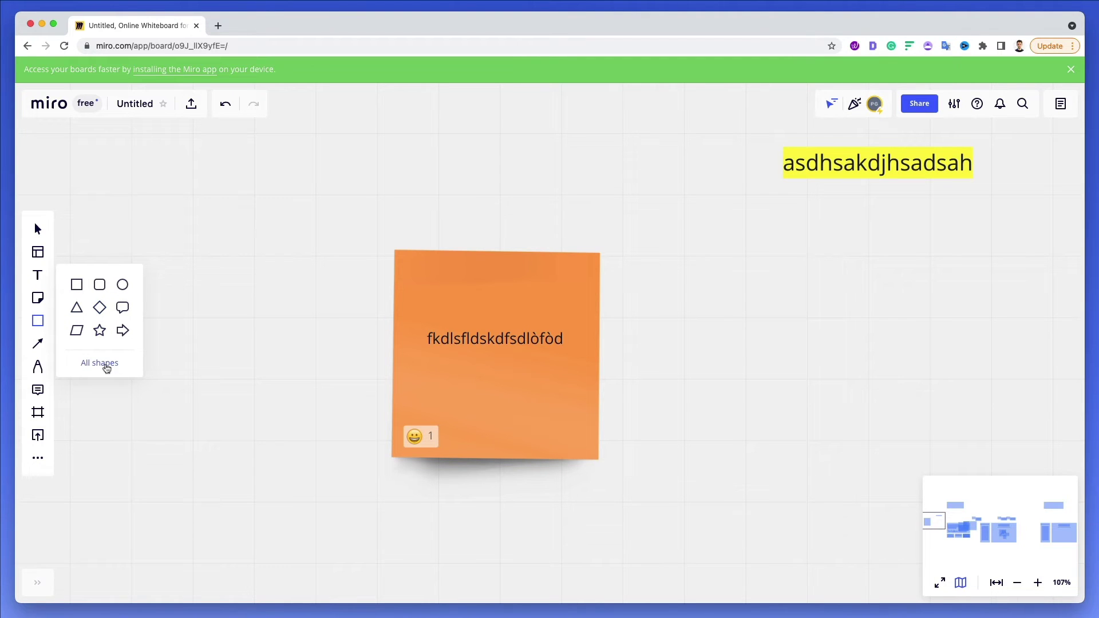
Draw a square in the upper left of the board and an ellipse below it.
left_click(77, 284)
left_click_drag(155, 147, 296, 277)
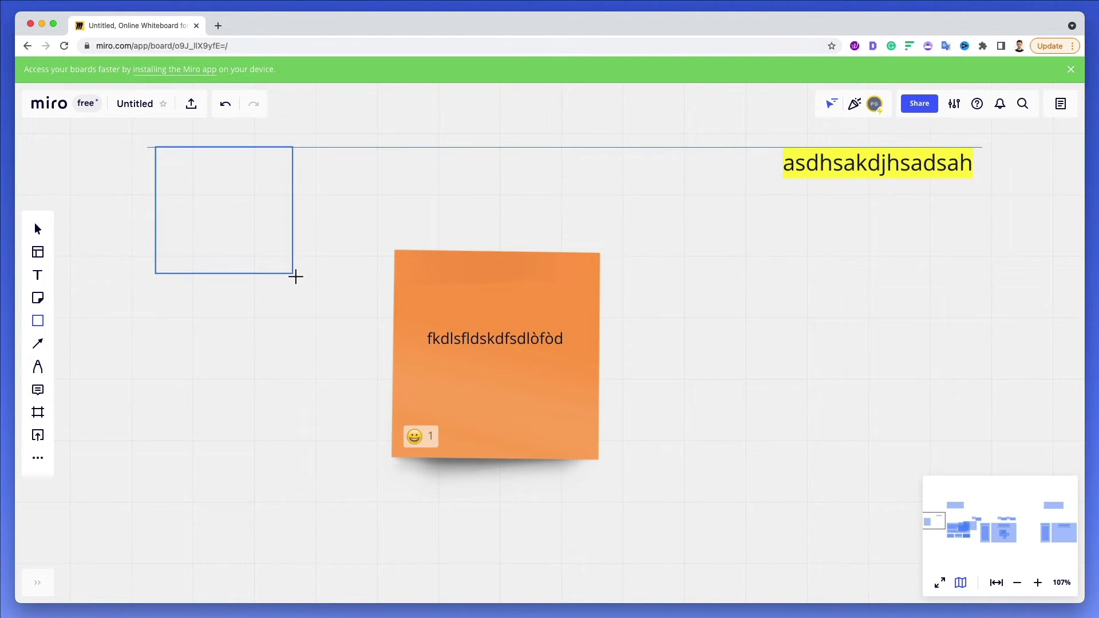
scroll(291, 272, "left", 5)
scroll(291, 271, "up", 3)
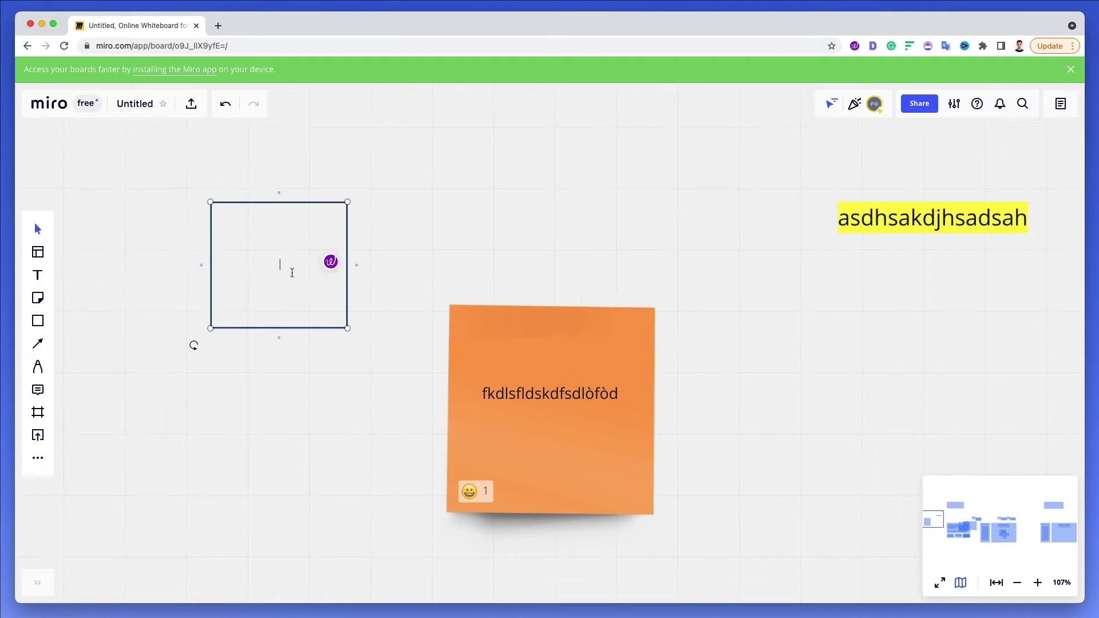
left_click(38, 321)
left_click(120, 285)
left_click_drag(133, 308, 273, 463)
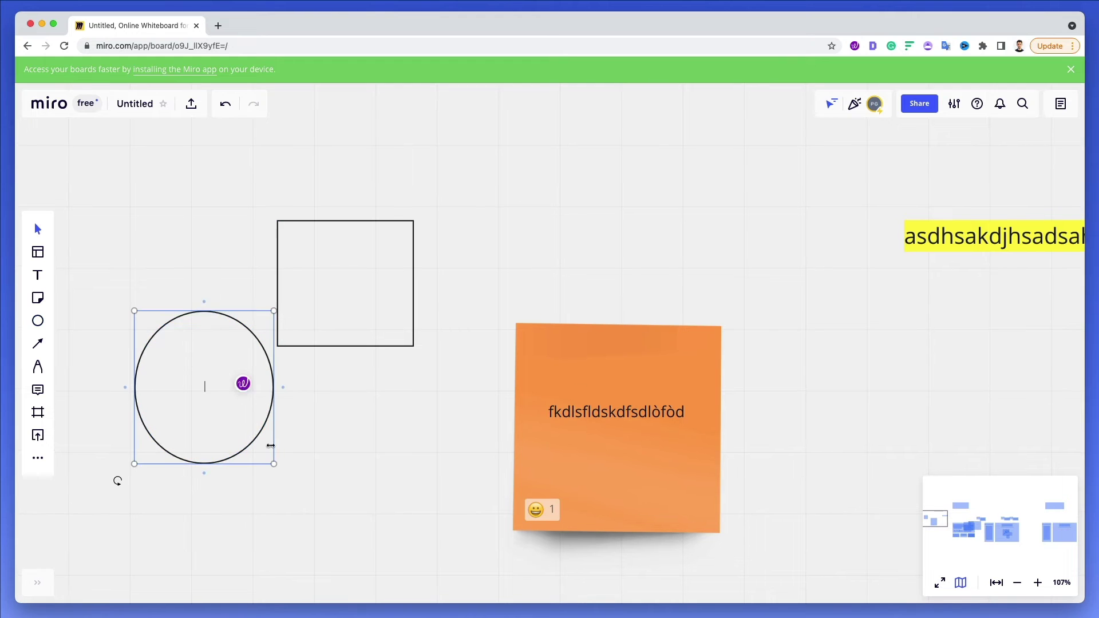
left_click(263, 208)
Open the full Diagramming shape library from the basic shapes list and browse it.
scroll(247, 221, "left", 5)
left_click(37, 303)
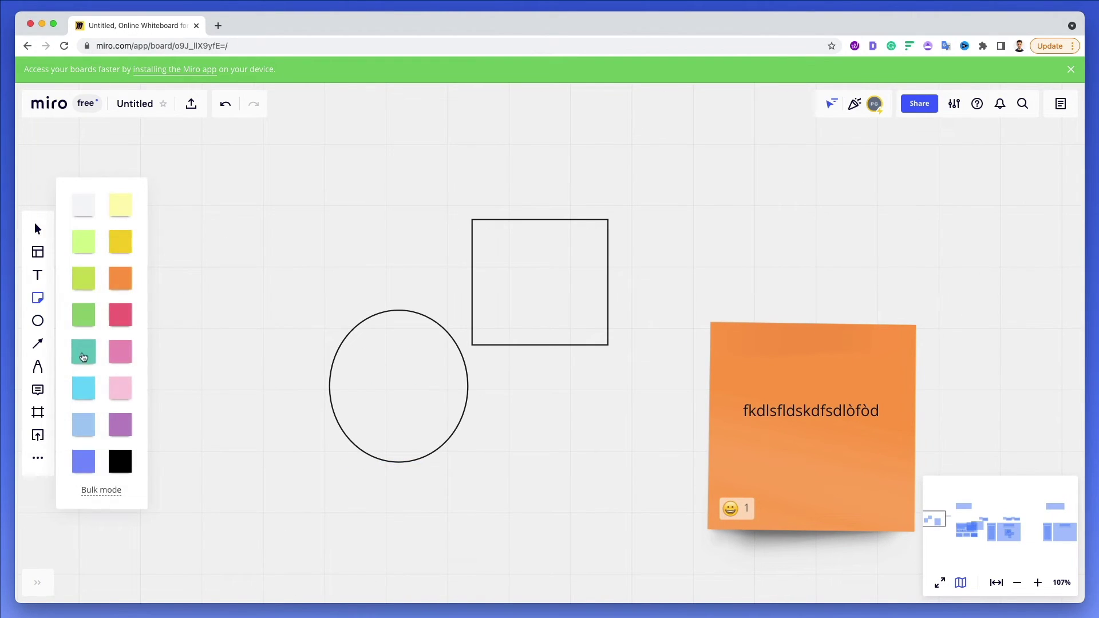
left_click(38, 321)
left_click(87, 360)
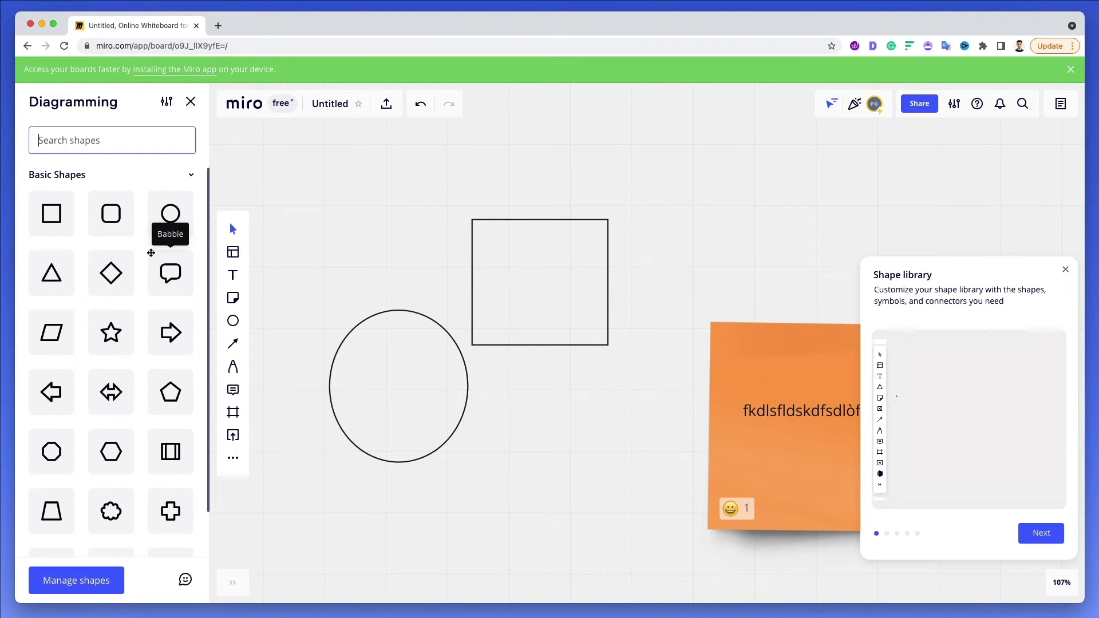
scroll(150, 256, "down", 2)
scroll(138, 280, "up", 2)
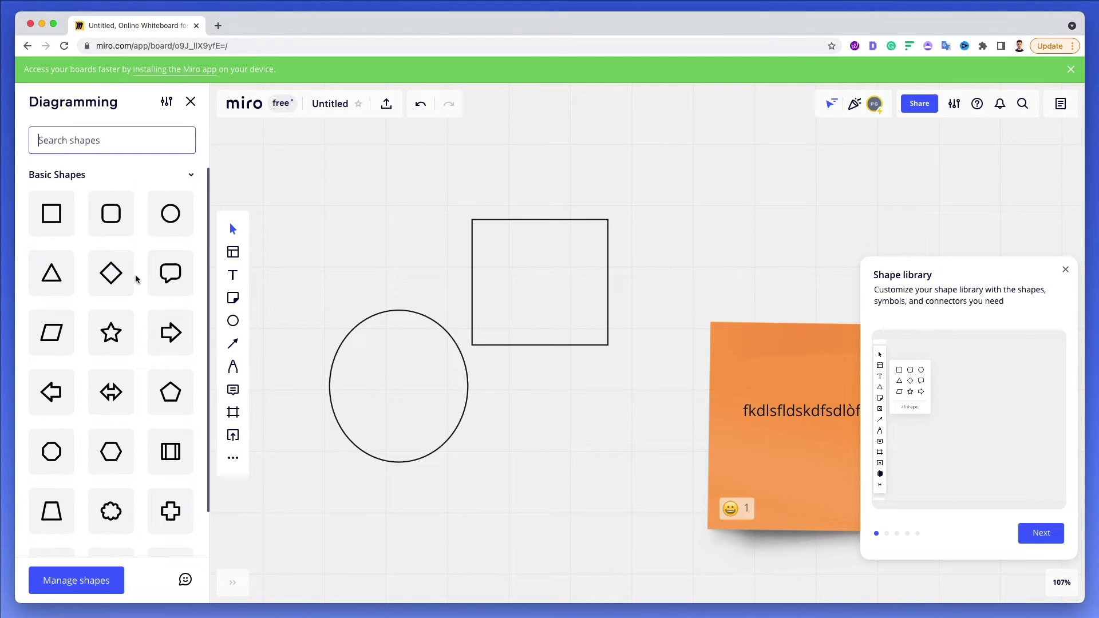
scroll(155, 300, "down", 2)
scroll(155, 372, "up", 2)
Close the shape library and draw an arrow connector across the empty board.
left_click(191, 101)
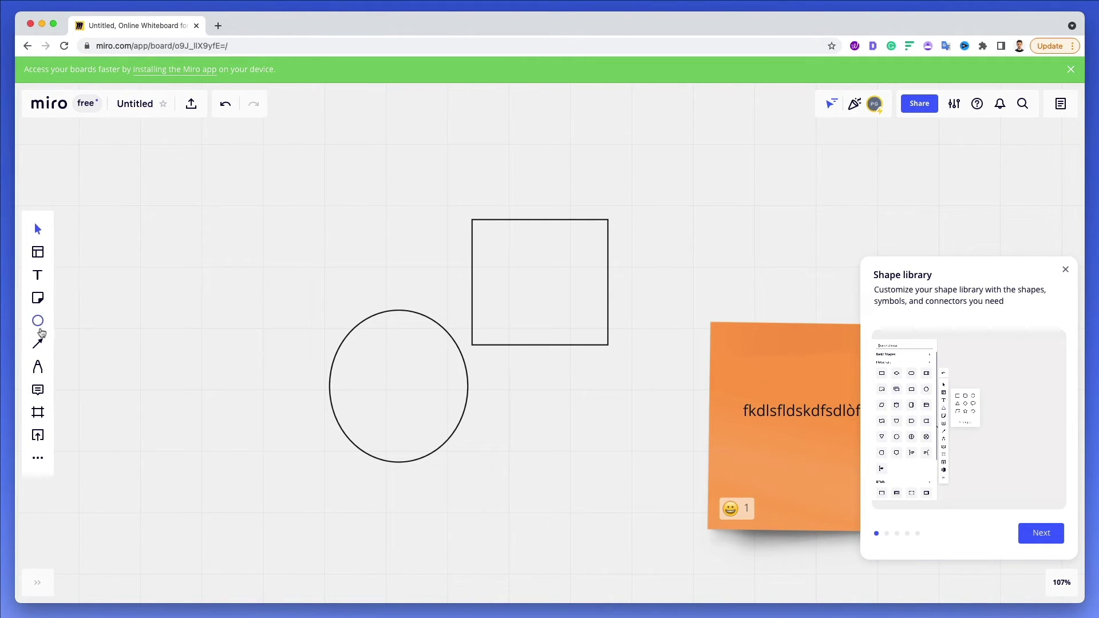
left_click(38, 343)
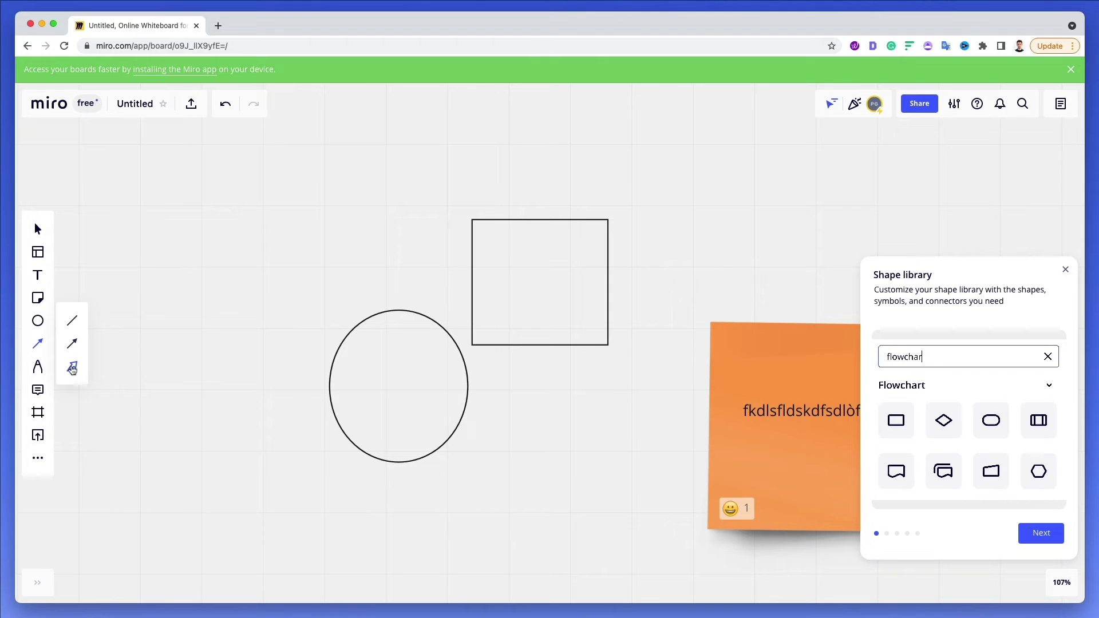
left_click(72, 346)
left_click_drag(119, 331, 326, 207)
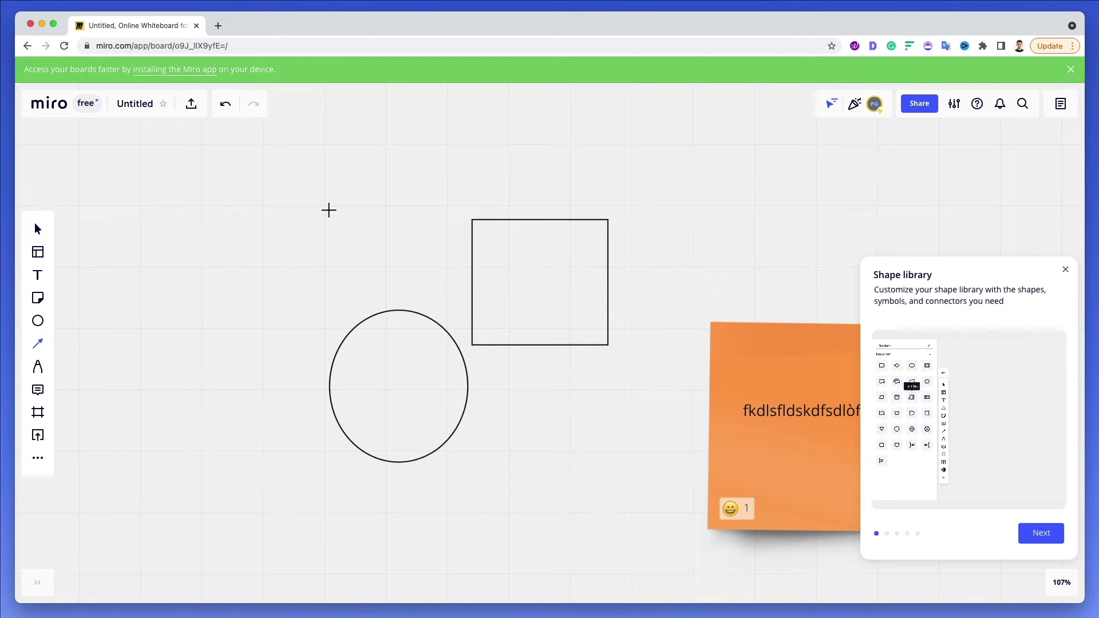
scroll(315, 214, "left", 2)
scroll(315, 214, "up", 1)
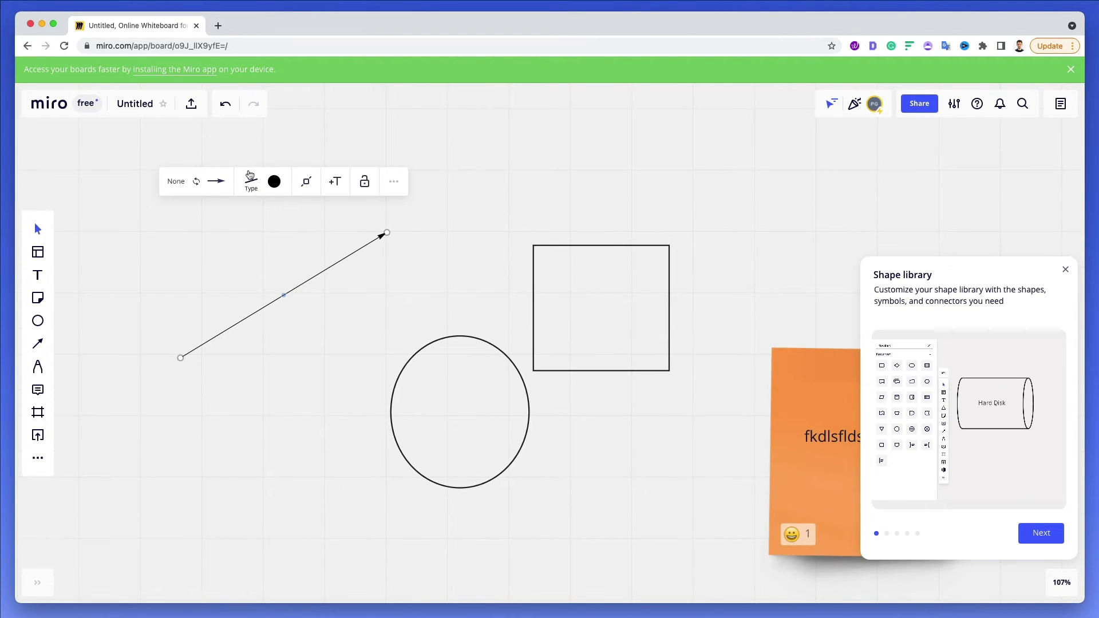
Make the arrow much thicker, curved and dashed, then move it higher.
left_click(253, 183)
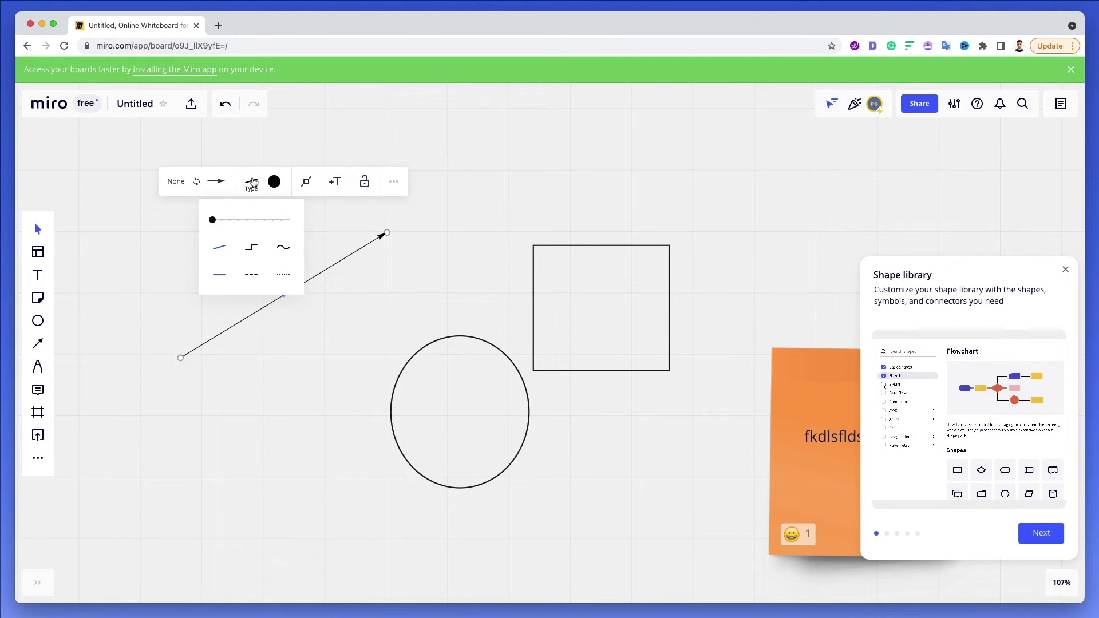
left_click_drag(236, 227, 277, 227)
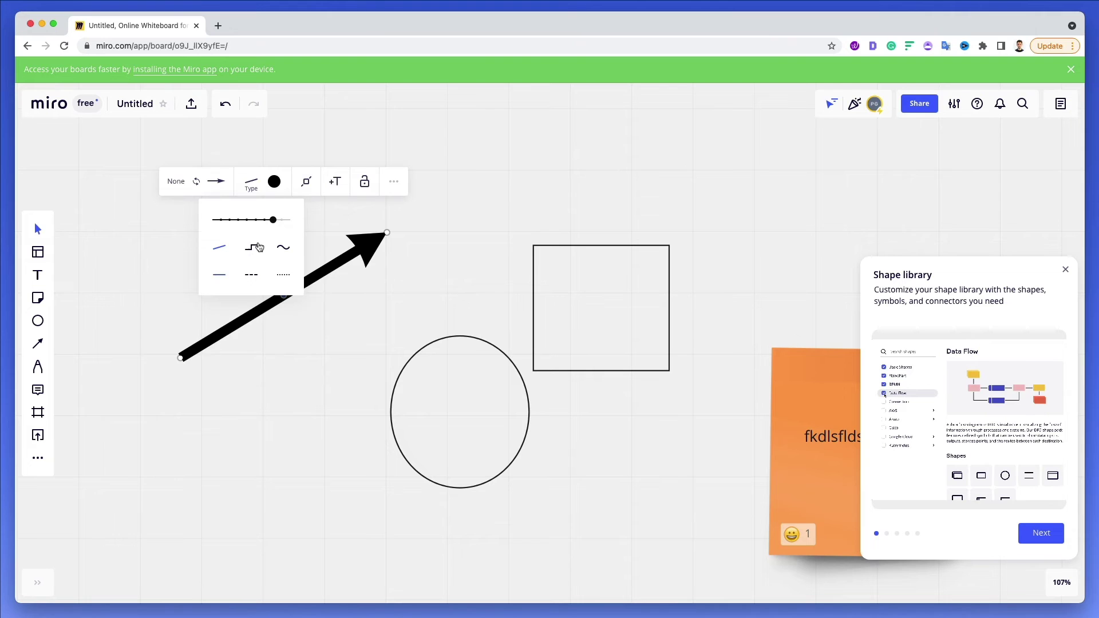
left_click(258, 247)
left_click(285, 246)
scroll(379, 252, "up", 3)
scroll(379, 252, "left", 3)
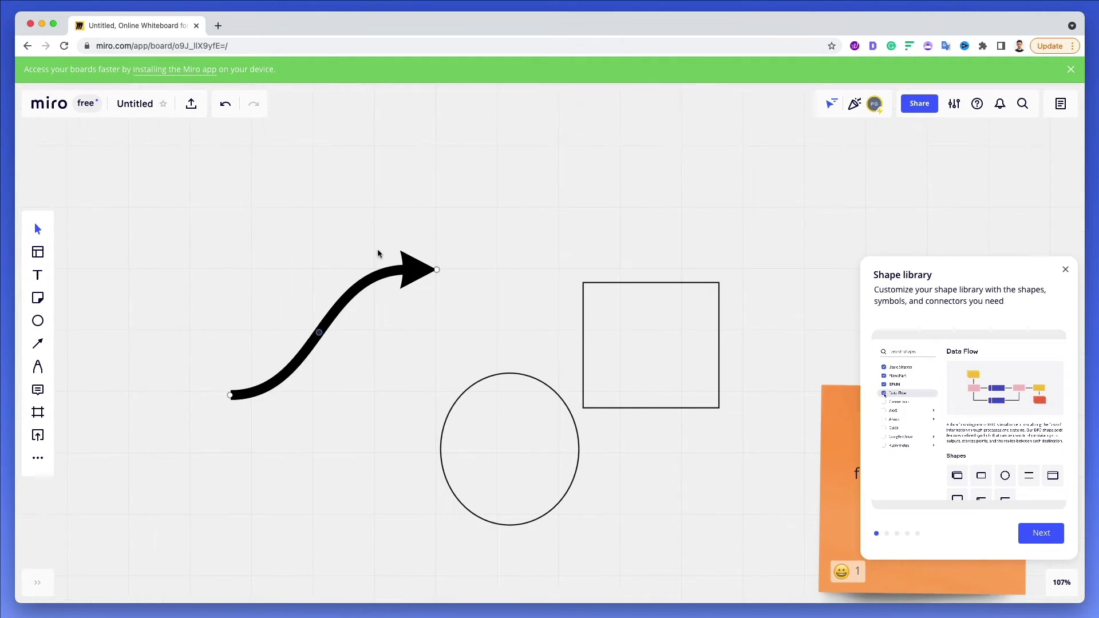
left_click(336, 341)
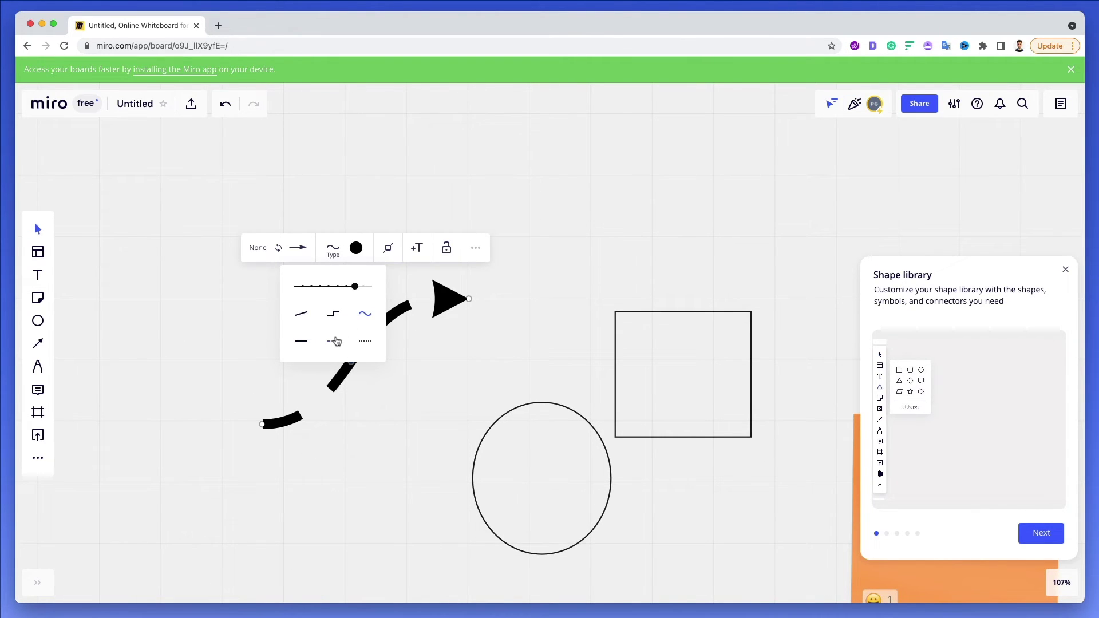
left_click(468, 359)
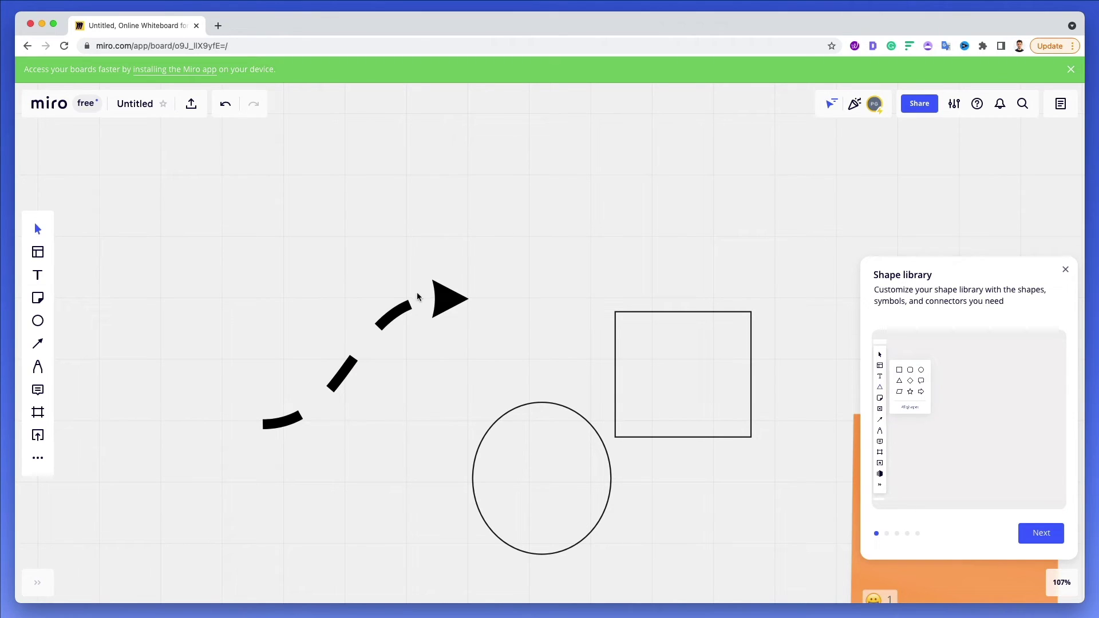
left_click_drag(417, 292, 413, 259)
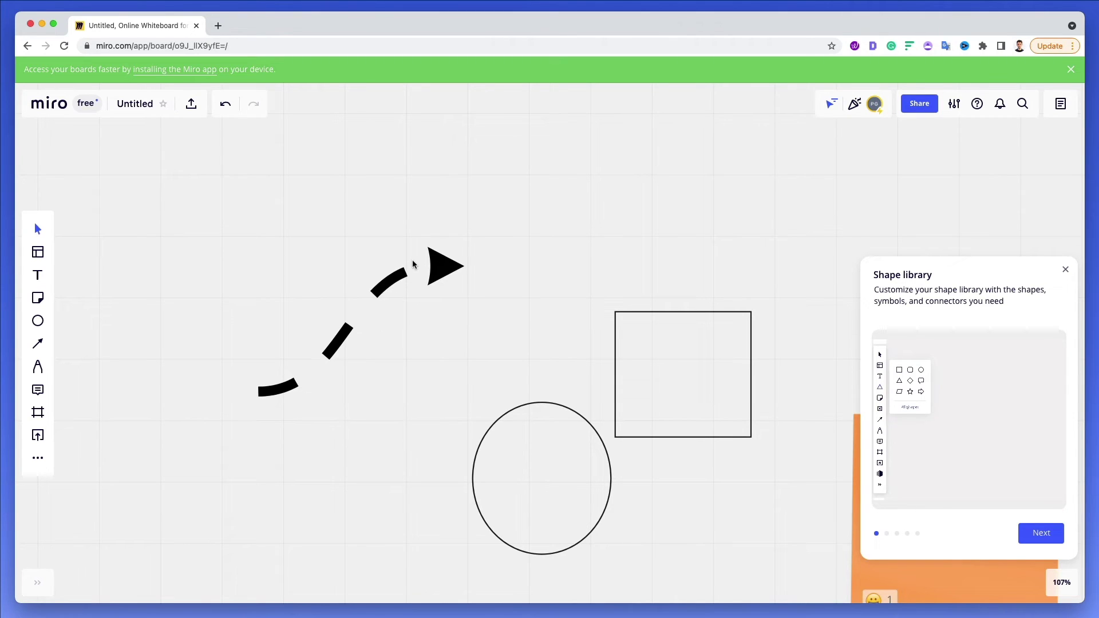
Draw a second straight arrow pointing up-right above the dashed one.
left_click(37, 344)
mouse_move(120, 321)
left_mouse_down()
mouse_move(286, 135)
mouse_move(292, 166)
left_mouse_up()
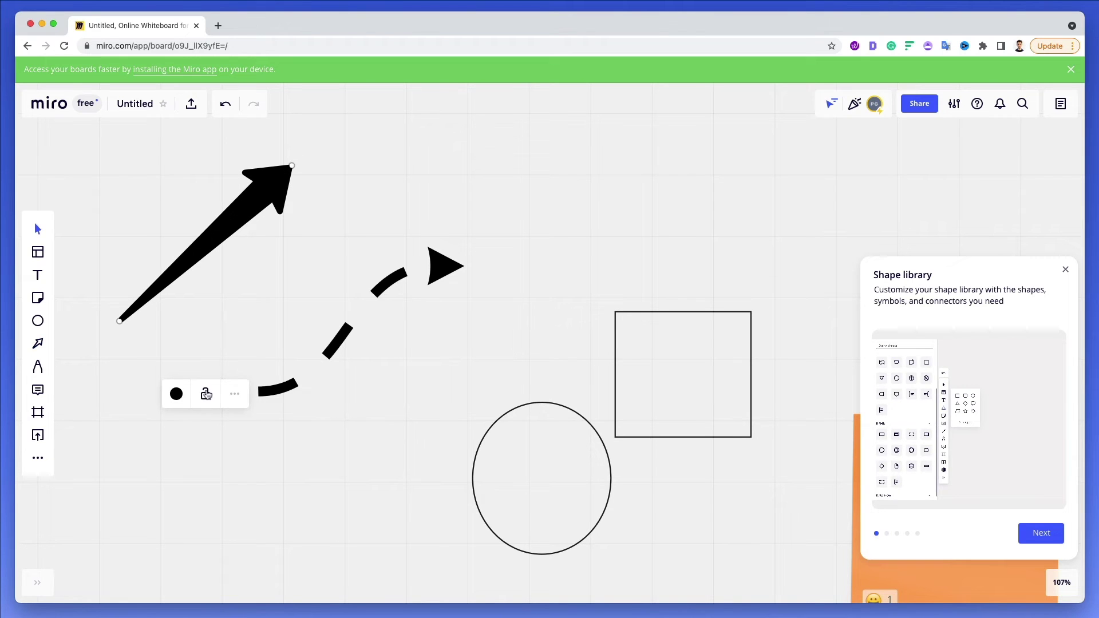
left_click(333, 158)
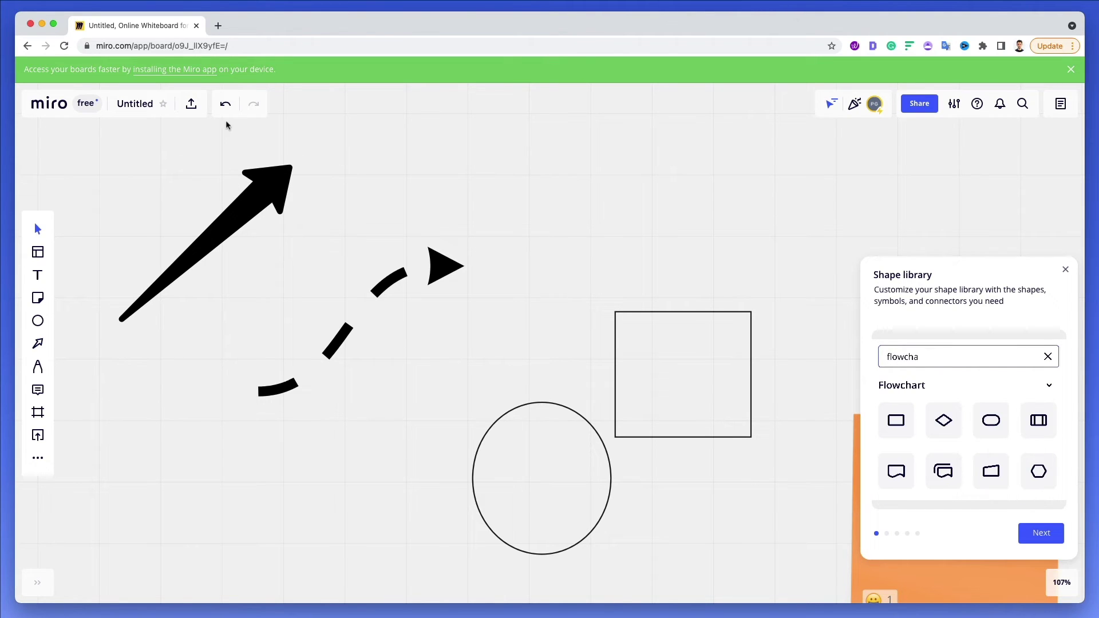
left_click_drag(177, 141, 431, 403)
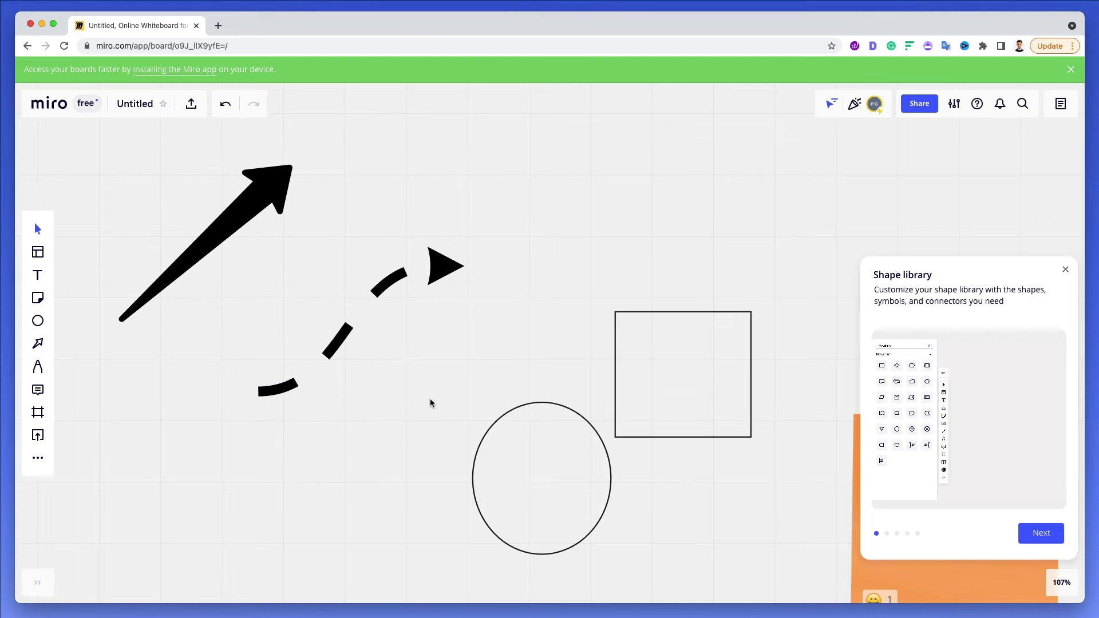
scroll(430, 403, "left", 5)
scroll(431, 403, "down", 3)
Draw a black S-shaped pen squiggle and a yellow highlighter stroke beneath it.
left_click(38, 366)
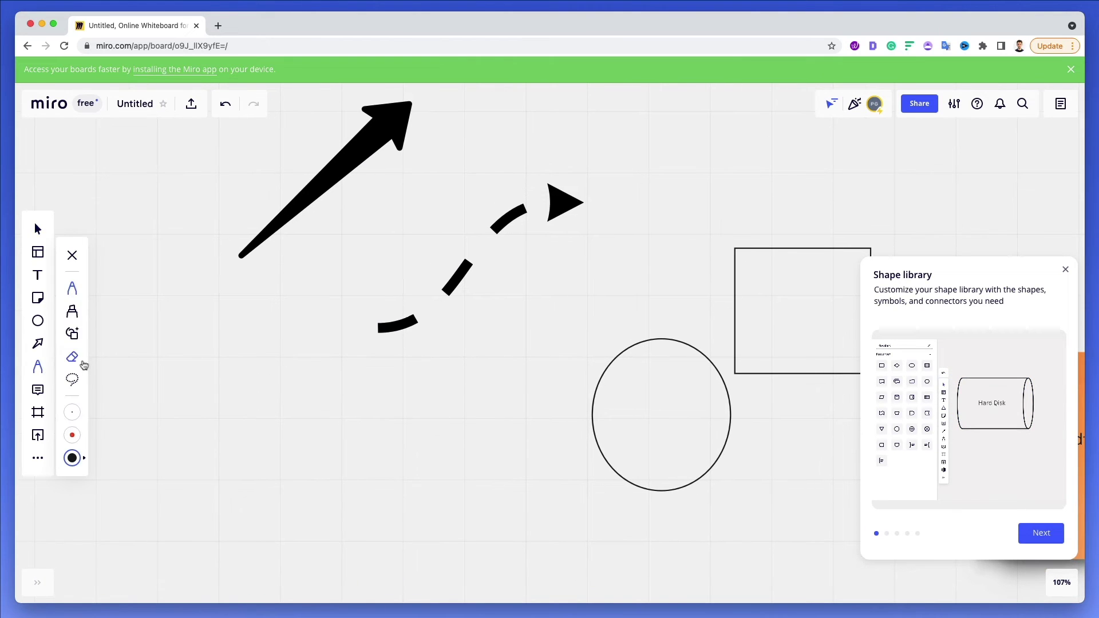
mouse_move(133, 315)
left_mouse_down()
mouse_move(182, 435)
mouse_move(314, 418)
mouse_move(375, 500)
mouse_move(419, 459)
left_mouse_up()
left_click(72, 311)
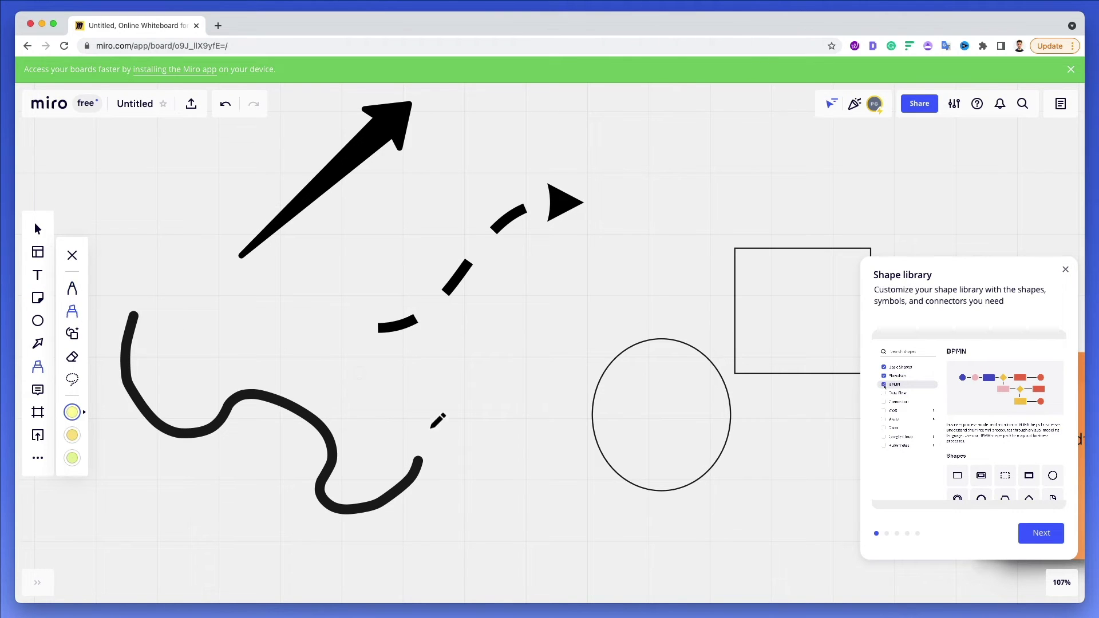
scroll(197, 413, "down", 3)
scroll(198, 414, "left", 1)
mouse_move(198, 413)
left_mouse_down()
mouse_move(293, 480)
mouse_move(451, 508)
left_mouse_up()
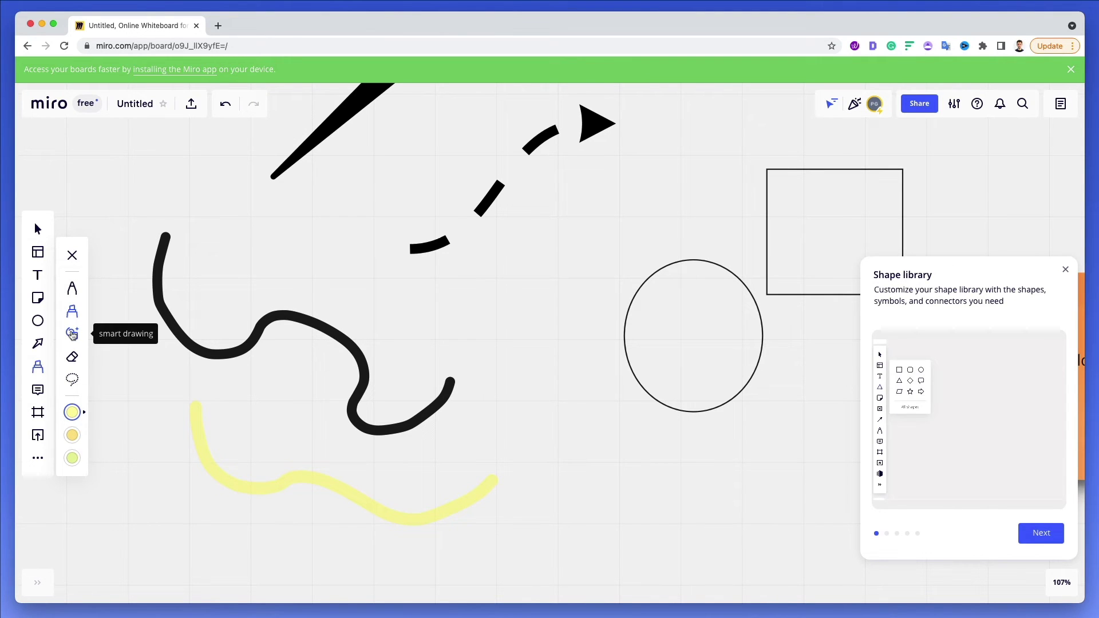
left_click(72, 335)
Sketch a rectangle and a circle with Smart drawing, viewing its info dialog.
scroll(256, 295, "down", 5)
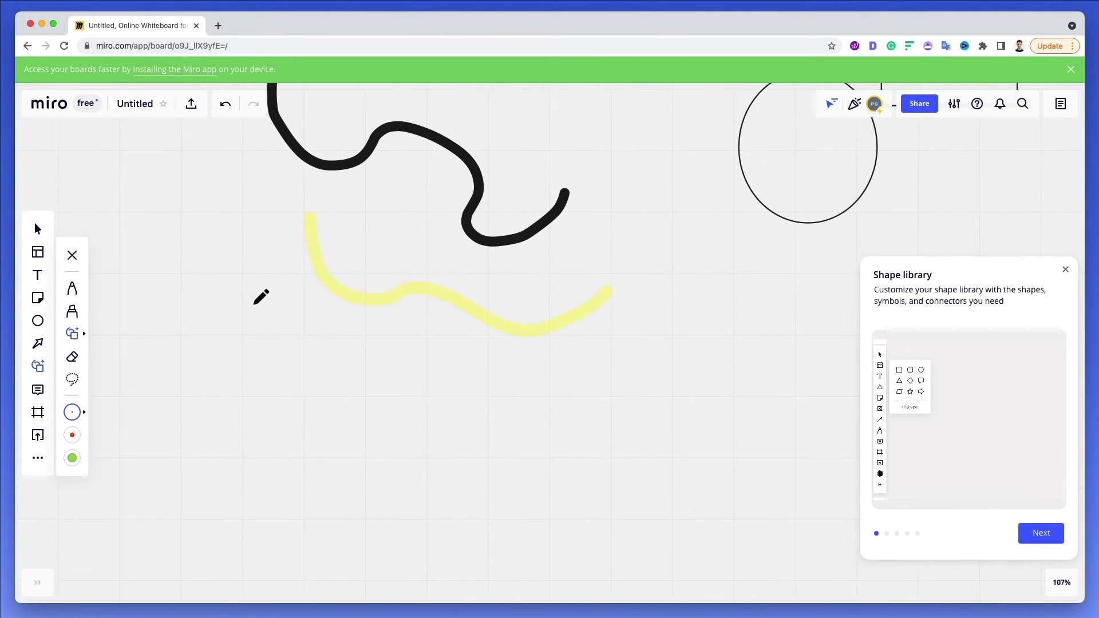
scroll(262, 296, "down", 5)
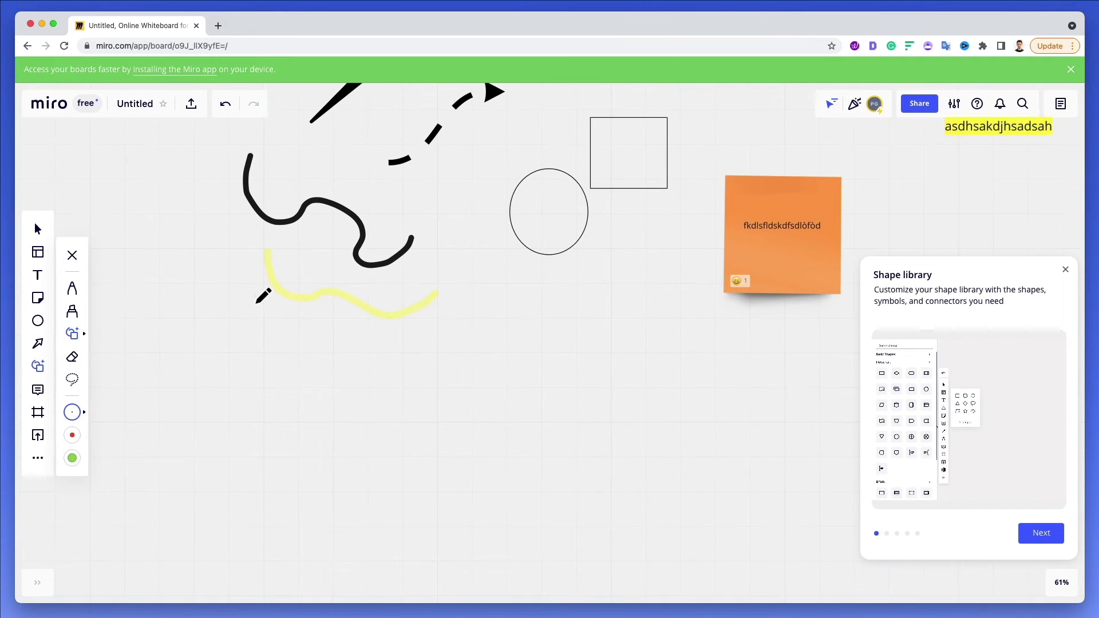
mouse_move(287, 276)
left_mouse_down()
mouse_move(288, 321)
mouse_move(384, 408)
mouse_move(444, 403)
mouse_move(435, 285)
mouse_move(288, 273)
left_mouse_up()
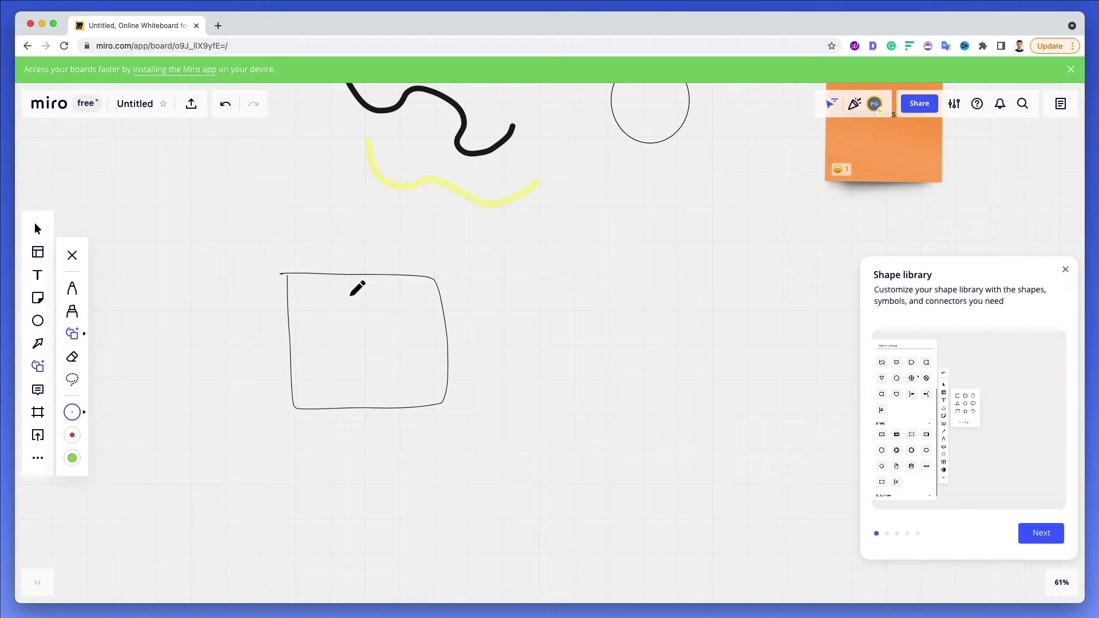
mouse_move(624, 278)
left_mouse_down()
mouse_move(551, 350)
mouse_move(680, 368)
mouse_move(623, 284)
left_mouse_up()
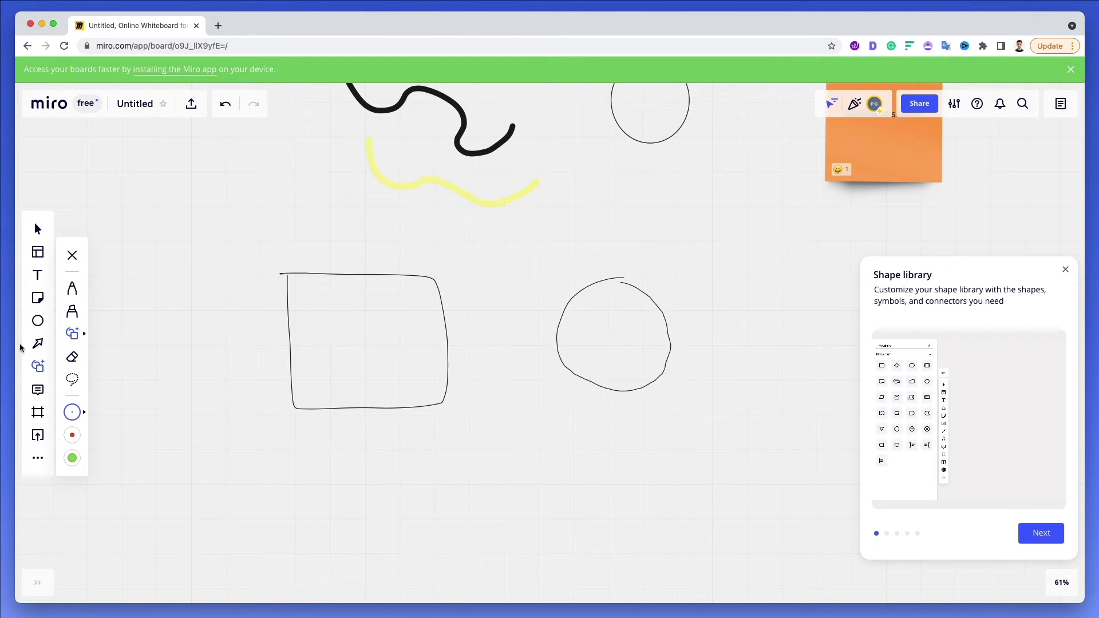
left_click(84, 334)
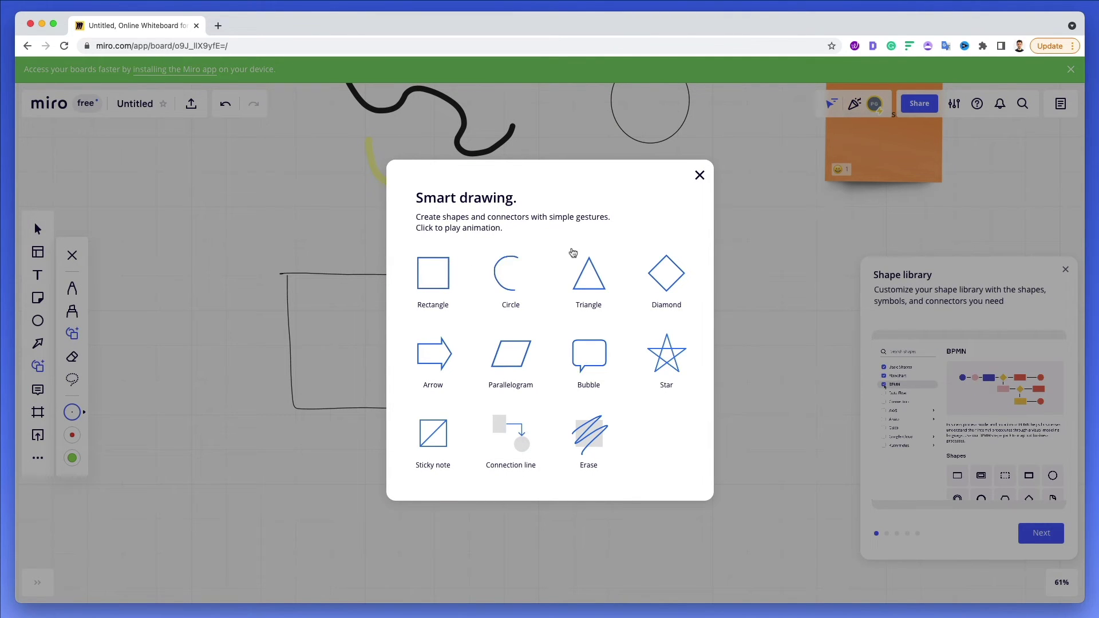
left_click(699, 175)
Sketch a triangle below the rectangle.
scroll(493, 400, "down", 4)
mouse_move(315, 458)
left_mouse_down()
mouse_move(375, 405)
mouse_move(475, 449)
left_mouse_up()
left_click_drag(504, 508, 346, 486)
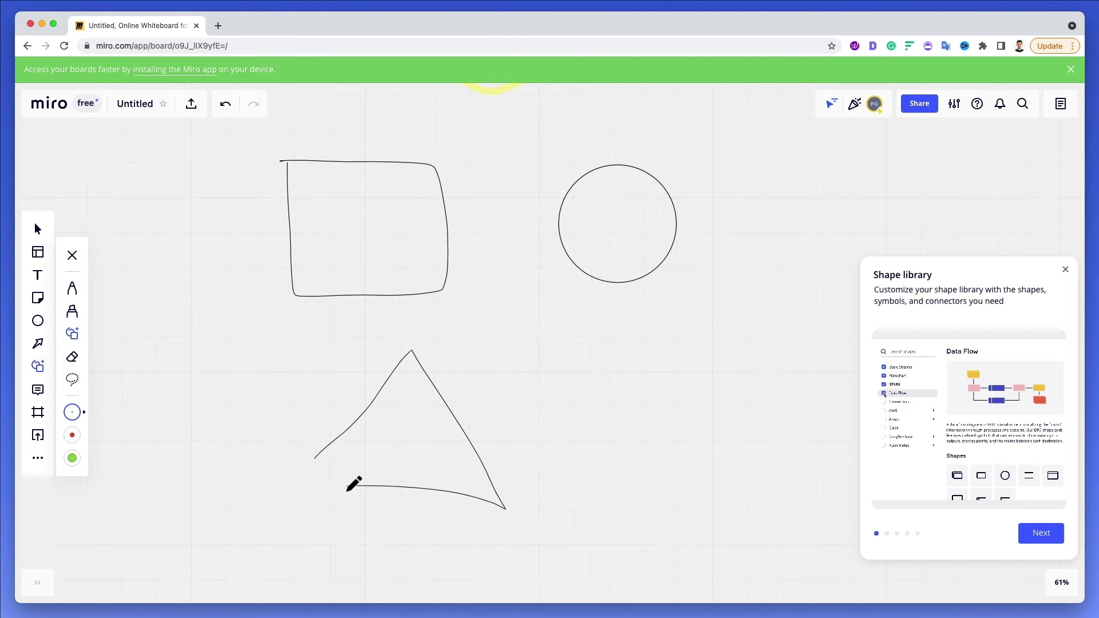
scroll(344, 486, "up", 1)
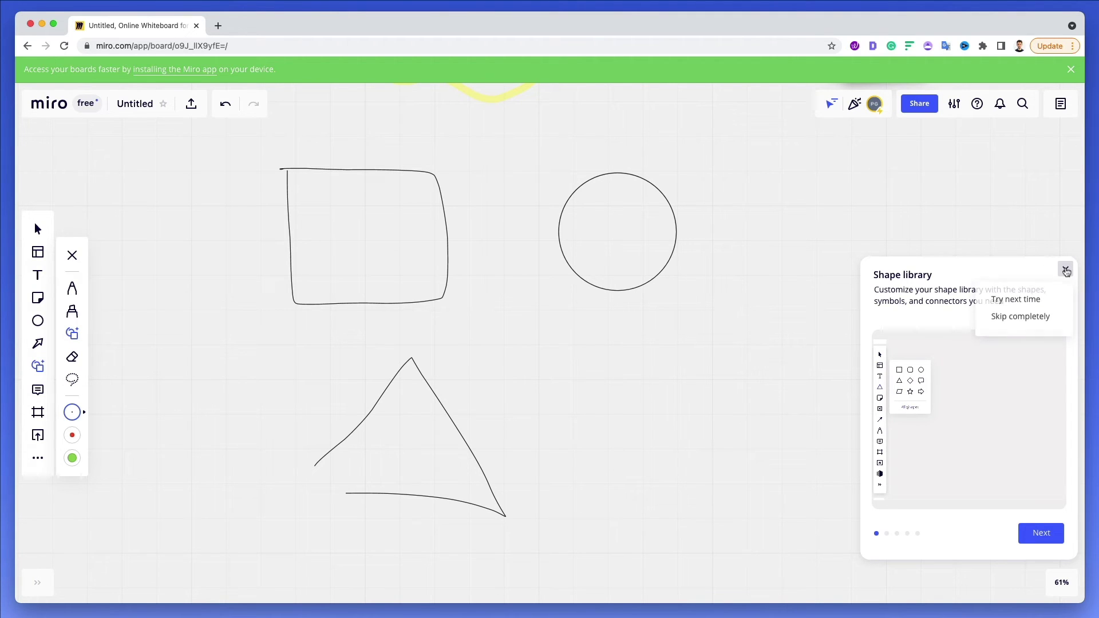
Step through the onboarding tips, jumping the view to the question template area.
left_click(1041, 533)
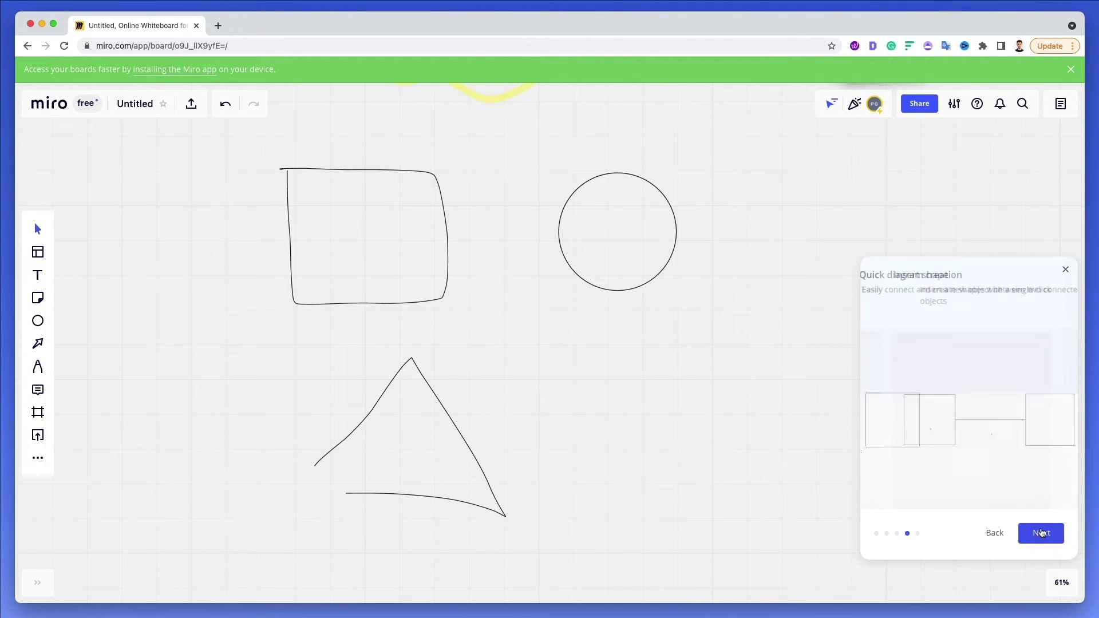
left_click(1041, 531)
scroll(634, 458, "left", 5)
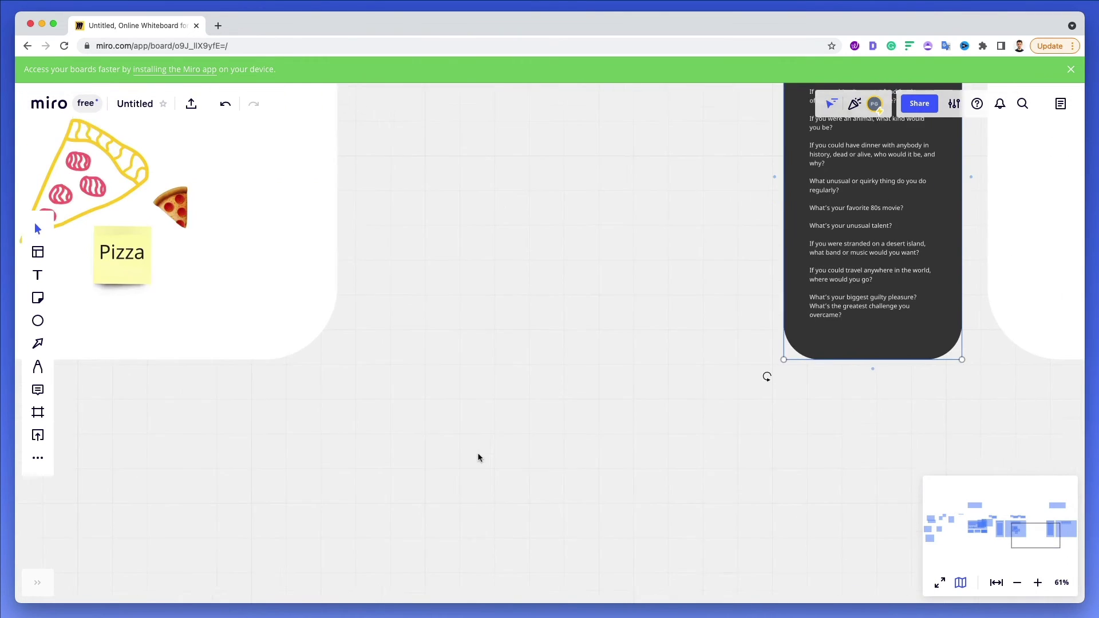
With the shape-recognising pen, sketch a triangle right of the rectangle.
left_click(39, 368)
left_click(74, 335)
scroll(389, 366, "down", 3)
mouse_move(397, 324)
left_mouse_down()
mouse_move(545, 451)
mouse_move(516, 326)
mouse_move(414, 326)
left_mouse_up()
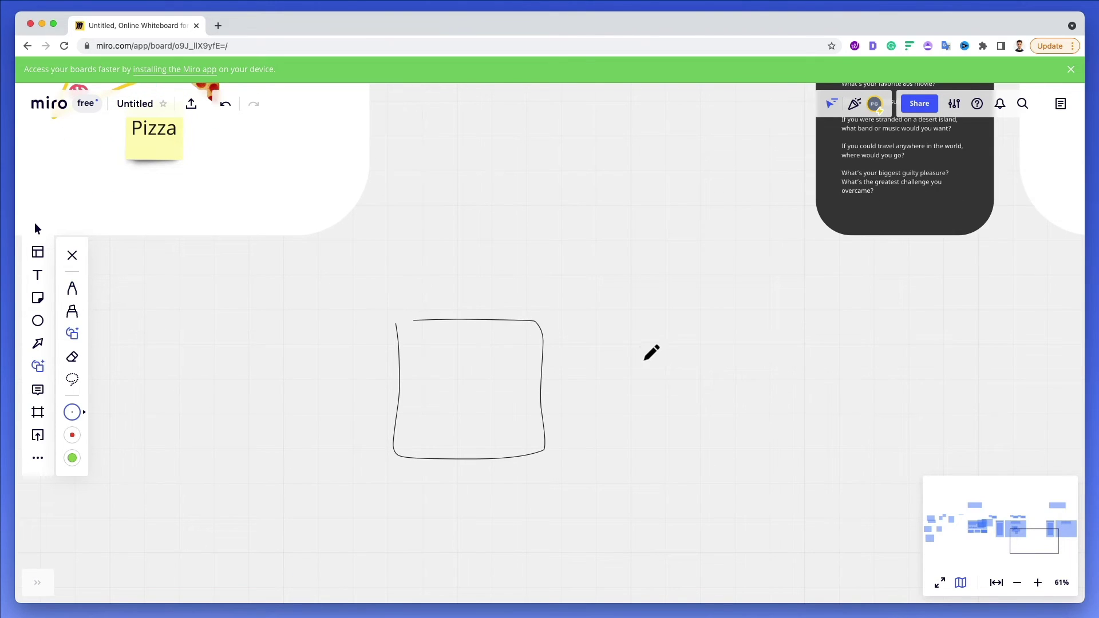
scroll(647, 353, "down", 2)
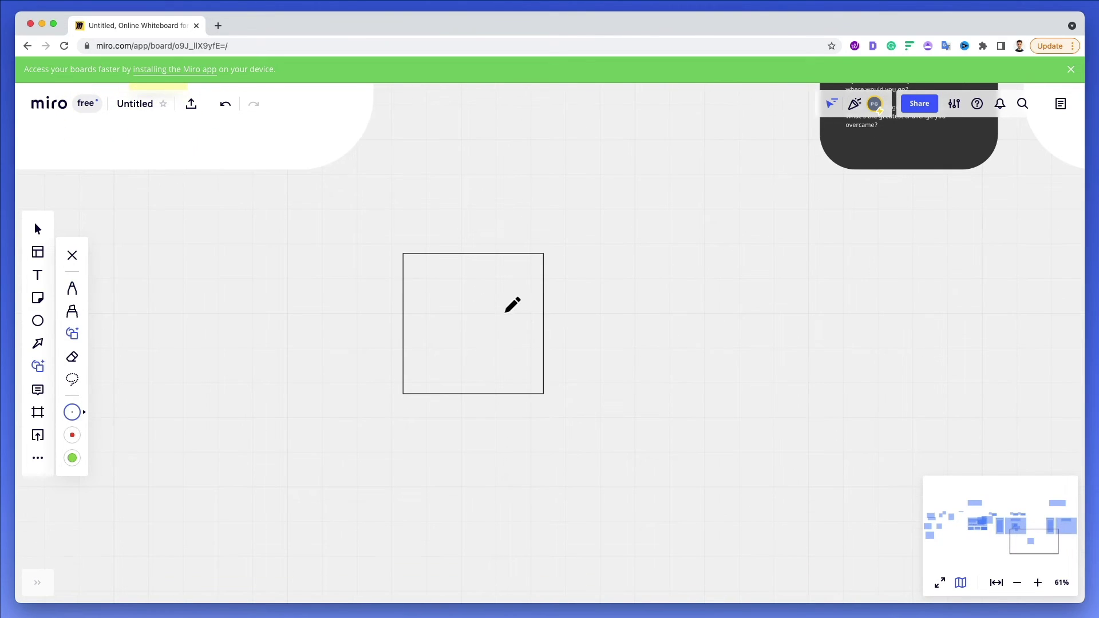
scroll(512, 309, "up", 2)
mouse_move(605, 400)
left_mouse_down()
mouse_move(721, 227)
mouse_move(832, 398)
mouse_move(584, 400)
left_mouse_up()
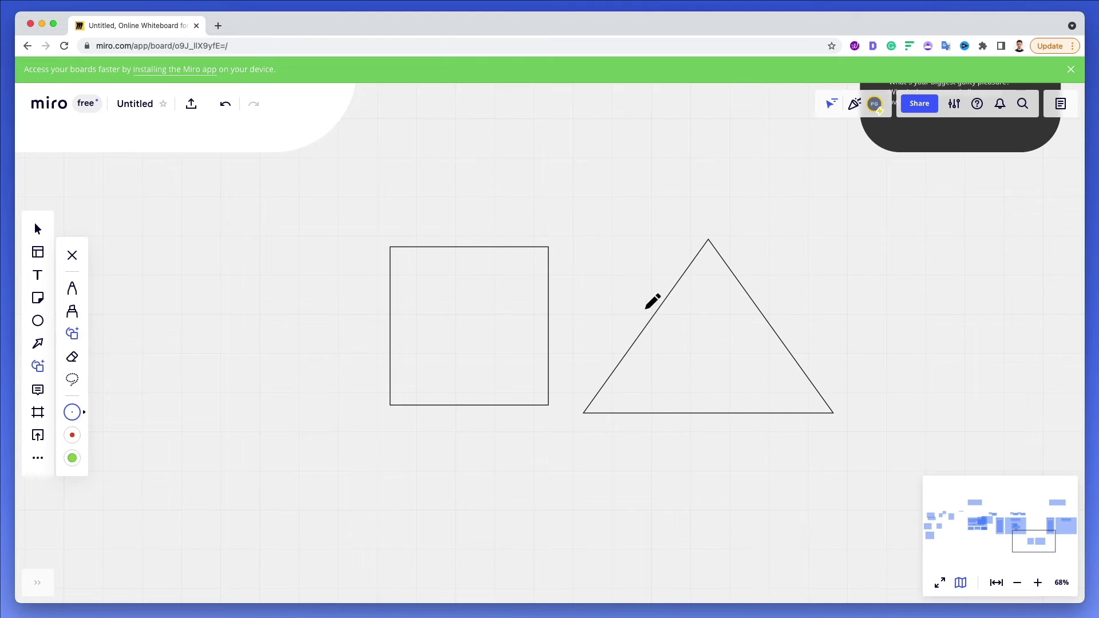
Sketch a circle below the square, undo it, and redraw a closed circle.
scroll(653, 302, "down", 2)
mouse_move(479, 430)
left_mouse_down()
mouse_move(407, 508)
mouse_move(530, 537)
mouse_move(478, 431)
left_mouse_up()
scroll(481, 449, "down", 2)
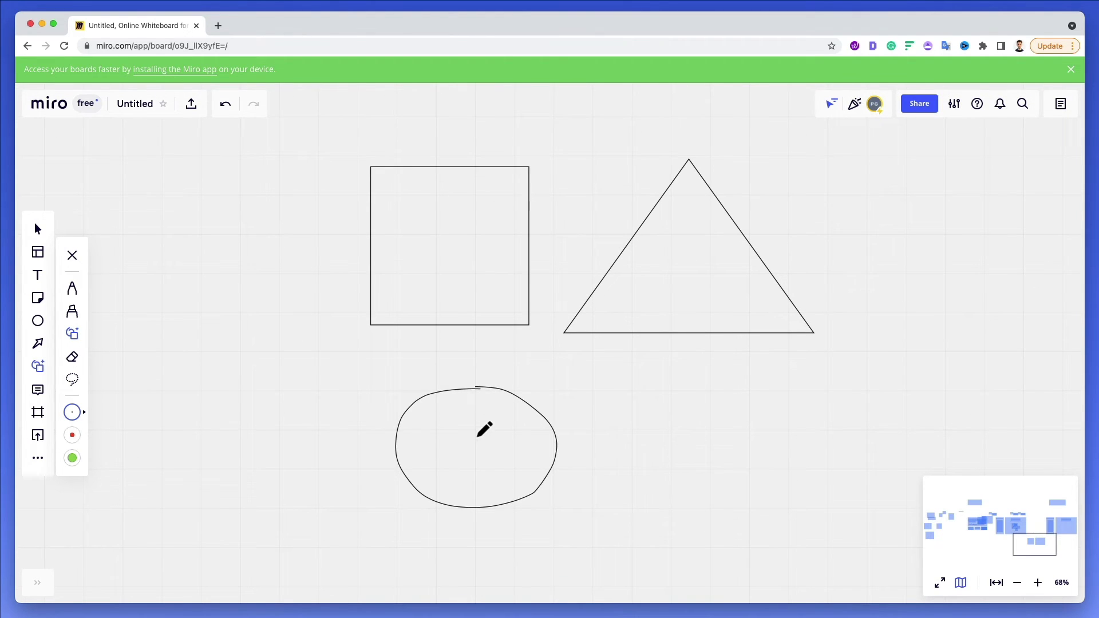
scroll(490, 419, "down", 1)
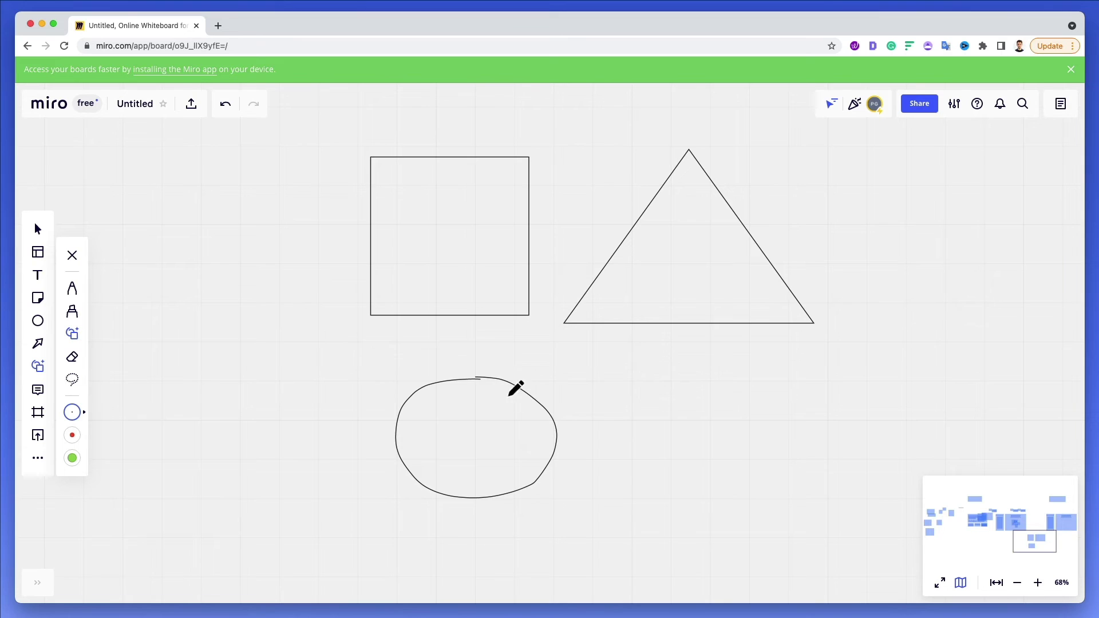
key("super+z")
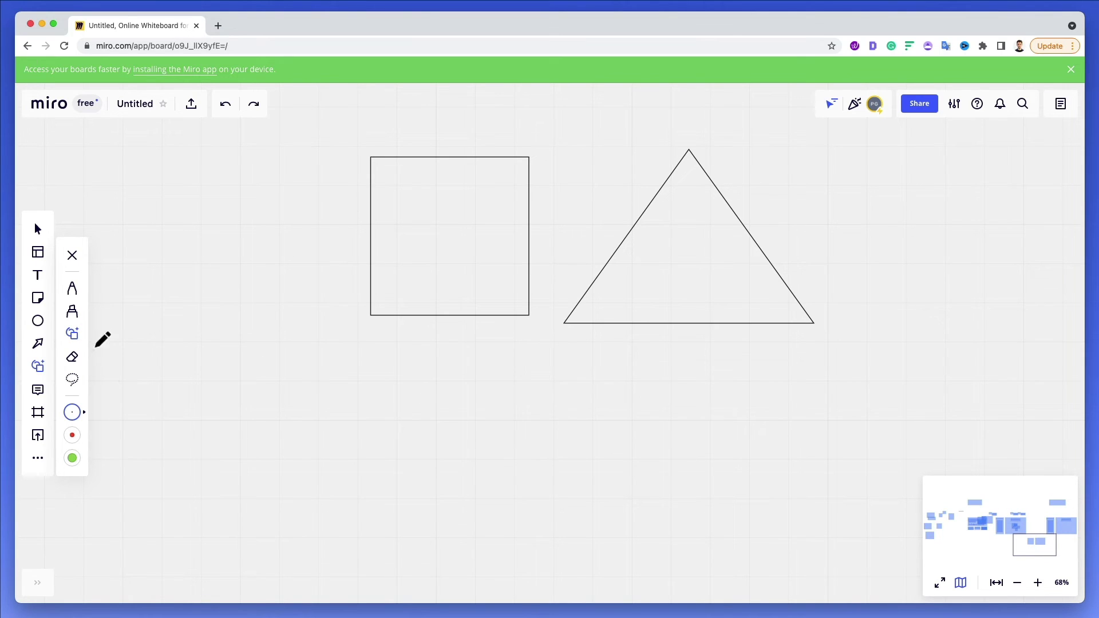
mouse_move(448, 368)
left_mouse_down()
mouse_move(494, 485)
mouse_move(460, 357)
mouse_move(439, 365)
left_mouse_up()
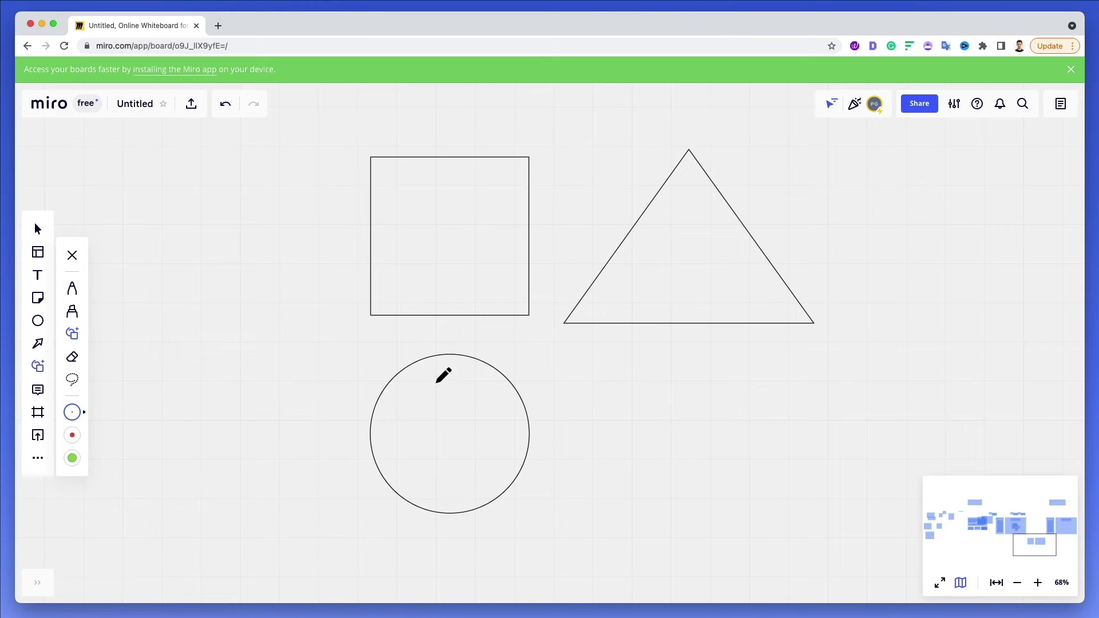
Test the Eraser on the circle, the square and a black test stroke.
left_click(72, 356)
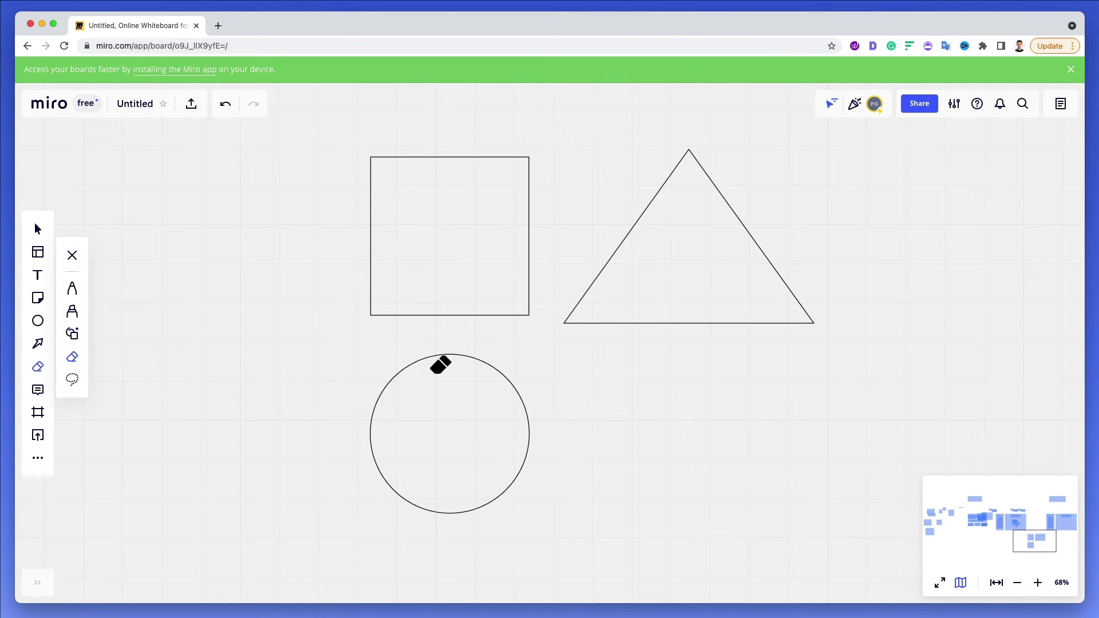
mouse_move(470, 375)
left_mouse_down()
mouse_move(413, 371)
mouse_move(436, 351)
left_mouse_up()
left_click_drag(383, 246, 389, 266)
key("p")
mouse_move(170, 308)
left_mouse_down()
mouse_move(215, 373)
mouse_move(222, 296)
left_mouse_up()
left_click(73, 356)
left_click_drag(269, 255, 227, 335)
scroll(277, 326, "left", 5)
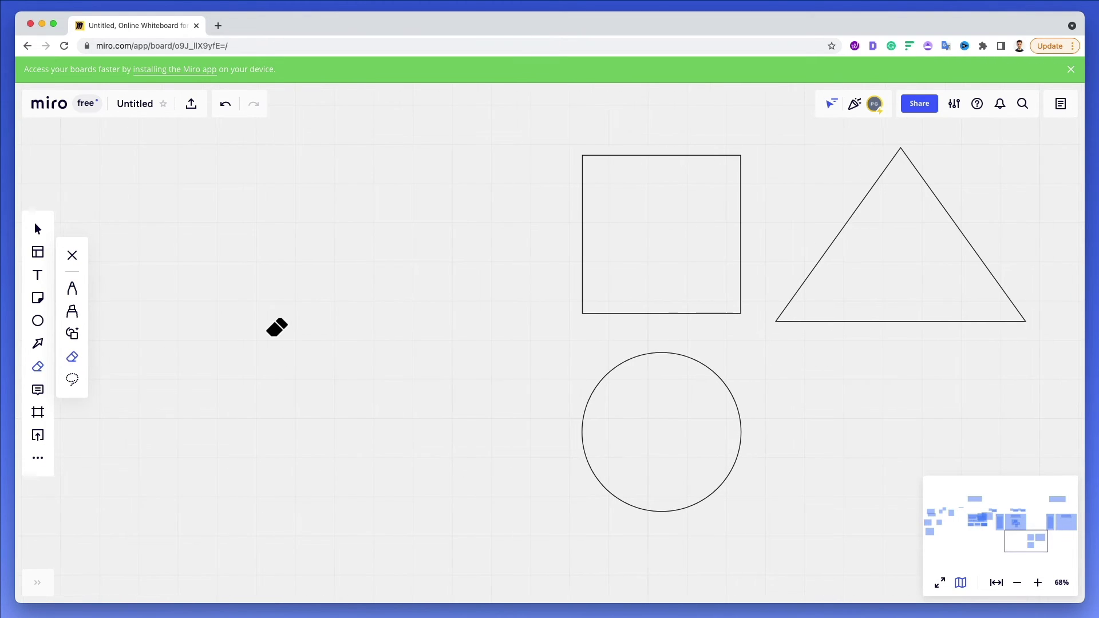
Lasso the square, triangle and circle together and delete them.
left_click(72, 380)
mouse_move(594, 123)
left_mouse_down()
mouse_move(540, 154)
mouse_move(518, 419)
mouse_move(624, 531)
mouse_move(845, 493)
mouse_move(1069, 352)
mouse_move(996, 170)
mouse_move(916, 127)
mouse_move(607, 126)
left_mouse_up()
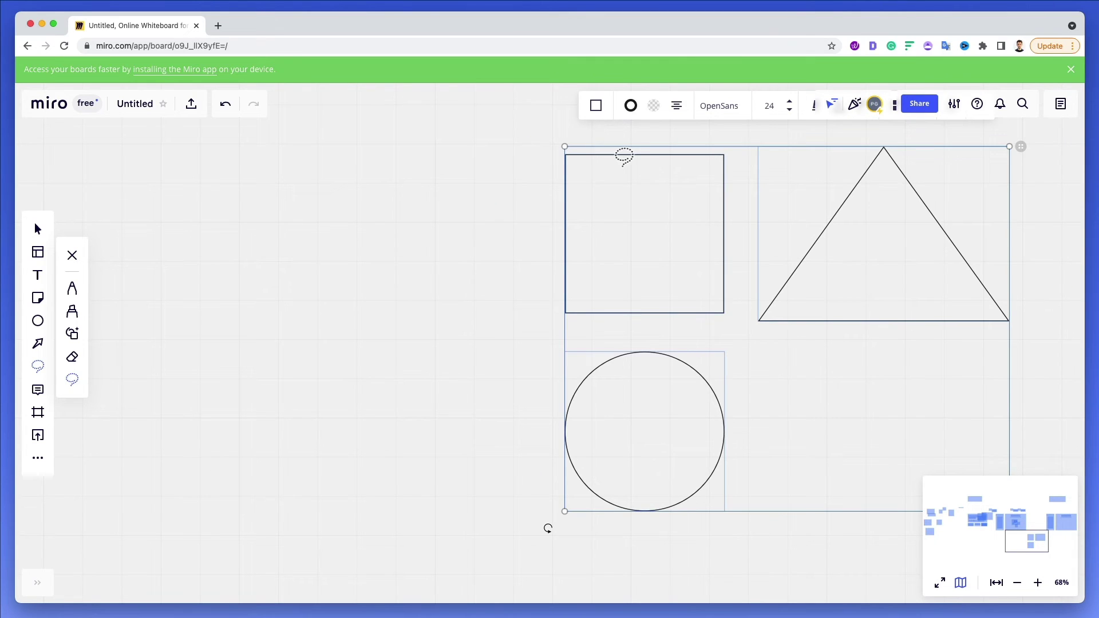
scroll(623, 155, "right", 5)
scroll(623, 155, "up", 2)
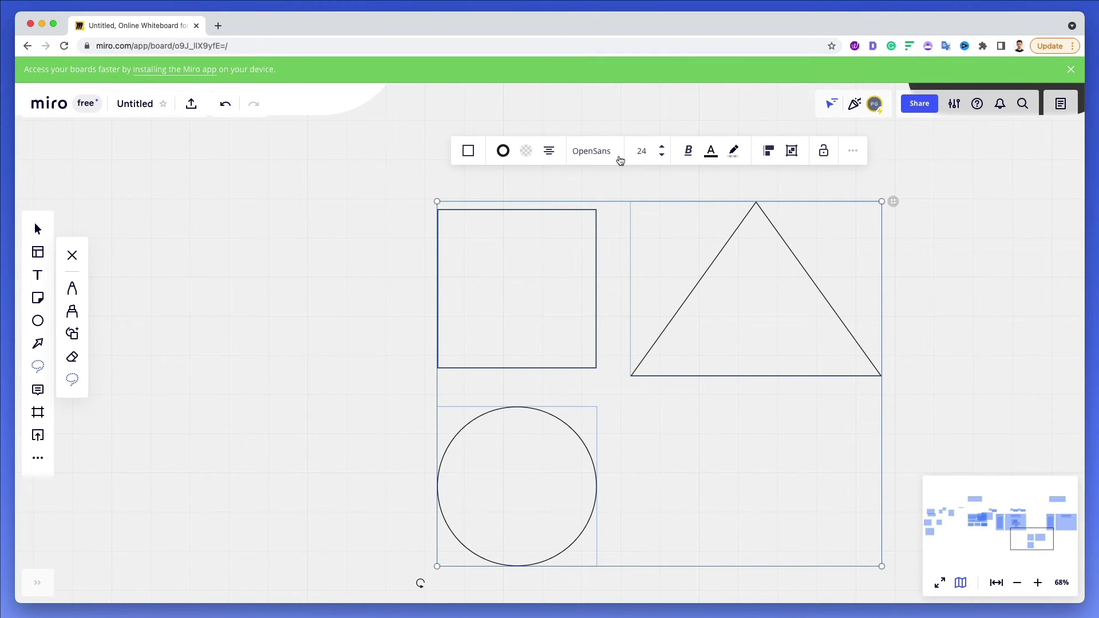
key("Delete")
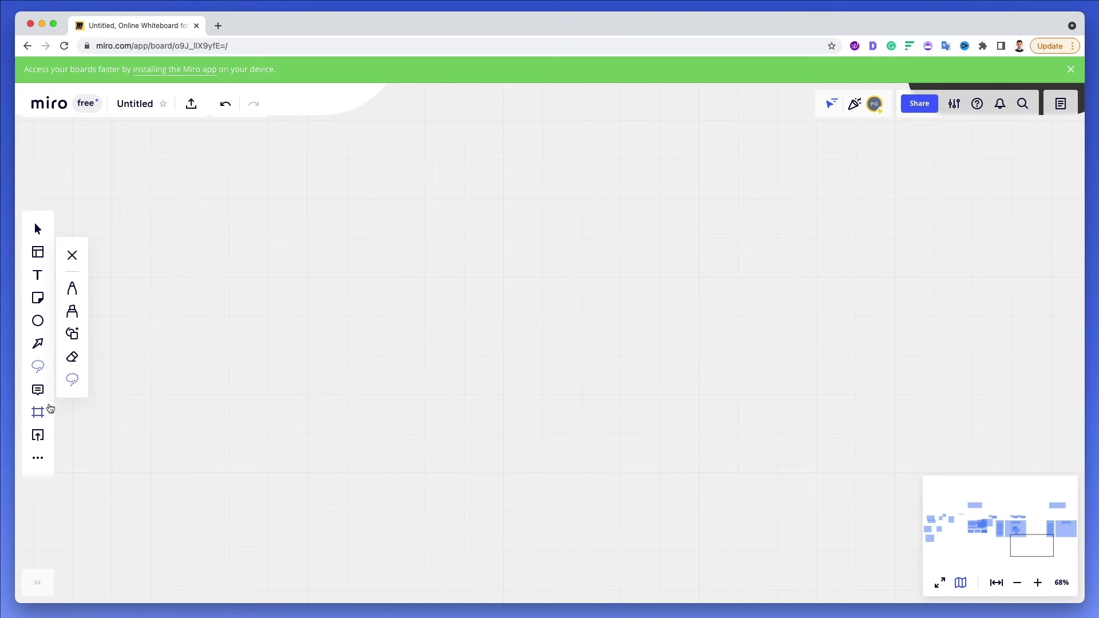
Post a comment reading 'askdljsakjdsaljdsa' on the empty board.
left_click(39, 390)
left_click(392, 362)
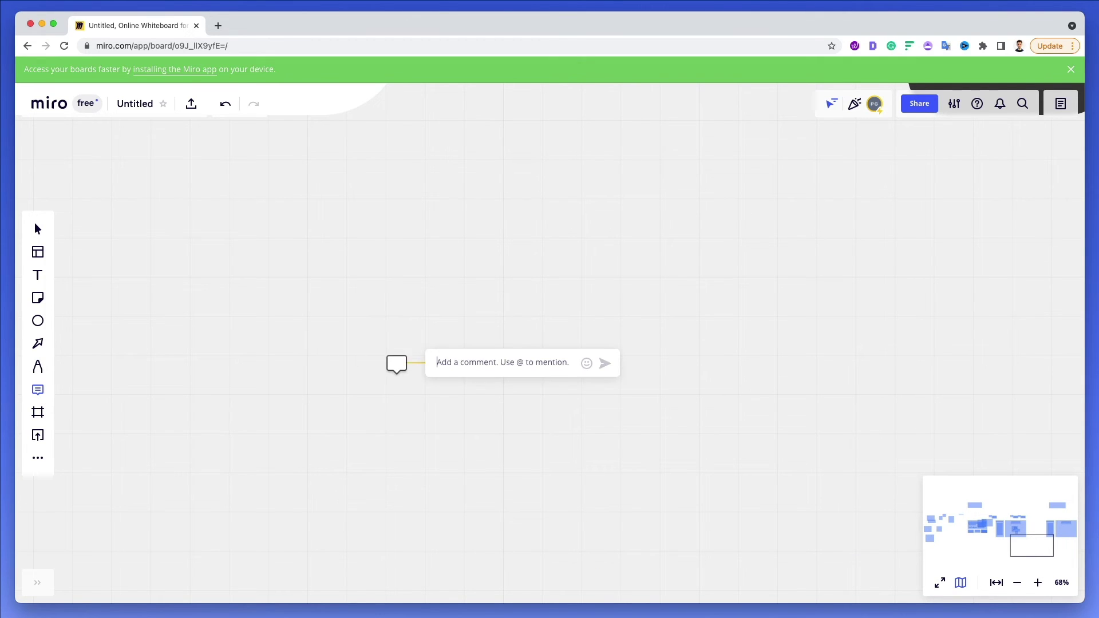
type("@")
key("BackSpace")
type("askdljsakjdsaljdsa")
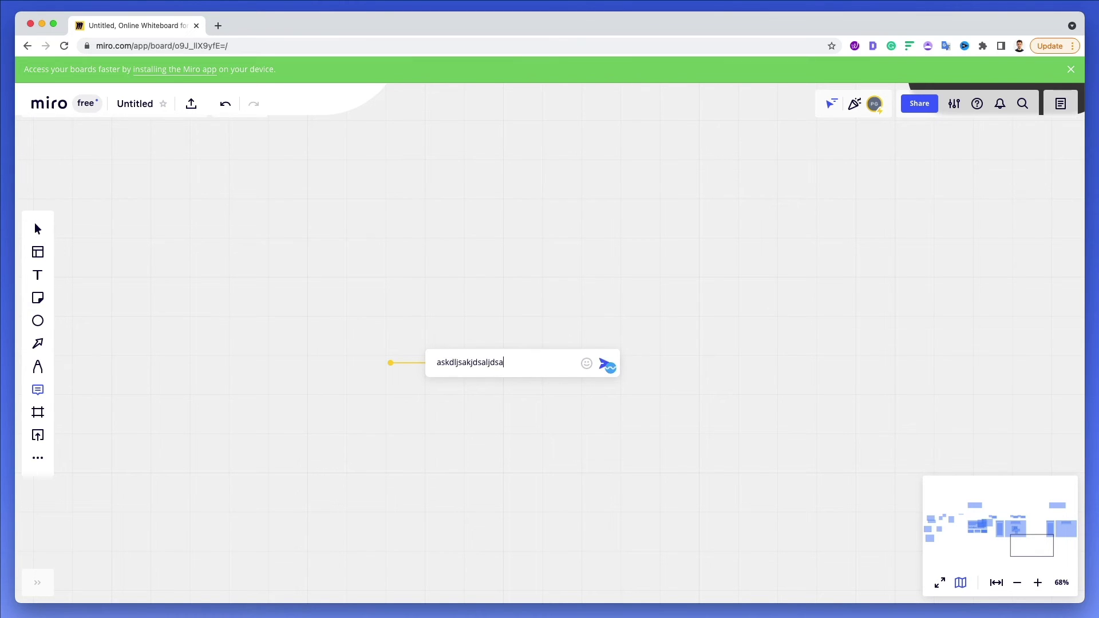
key("Return")
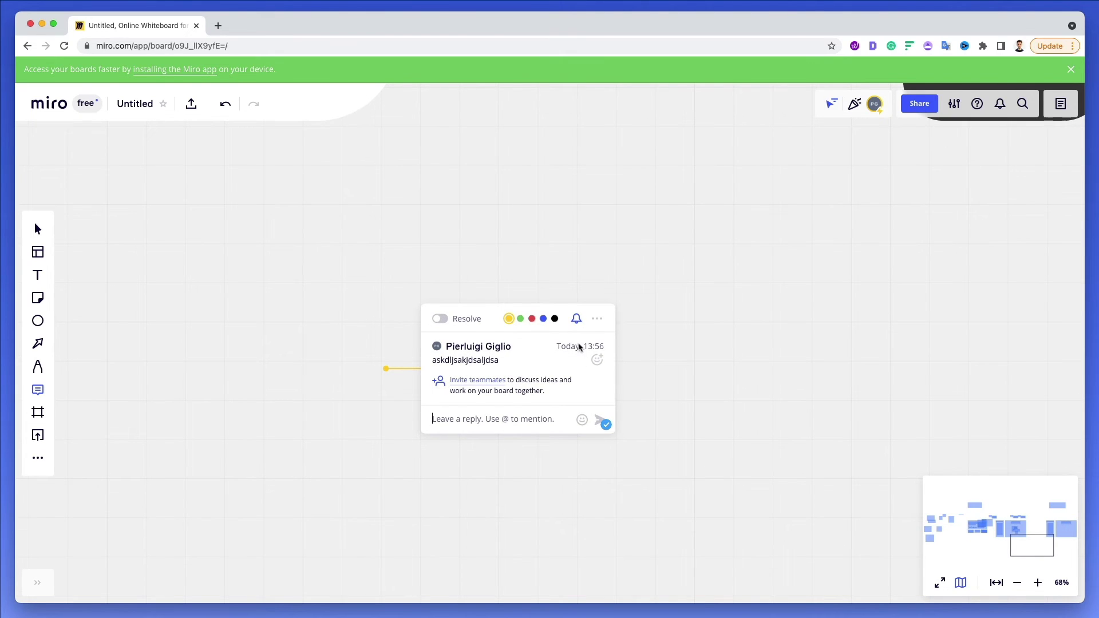
Set the comment's marker colour to red and close the thread.
left_click(544, 319)
left_click(532, 319)
left_click(598, 319)
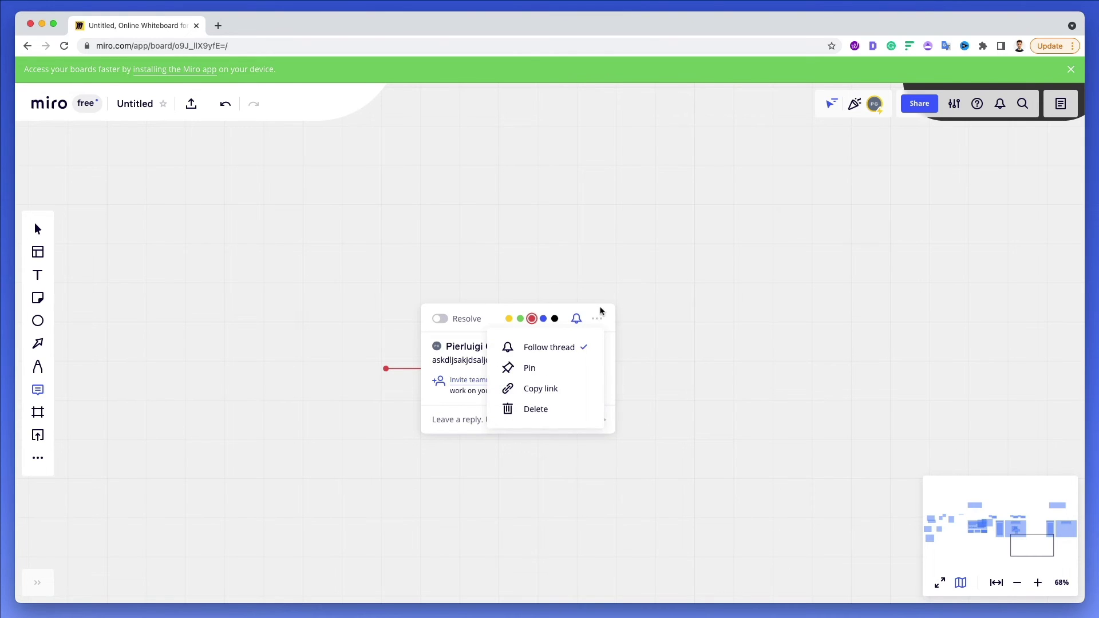
left_click(600, 311)
left_click(314, 317)
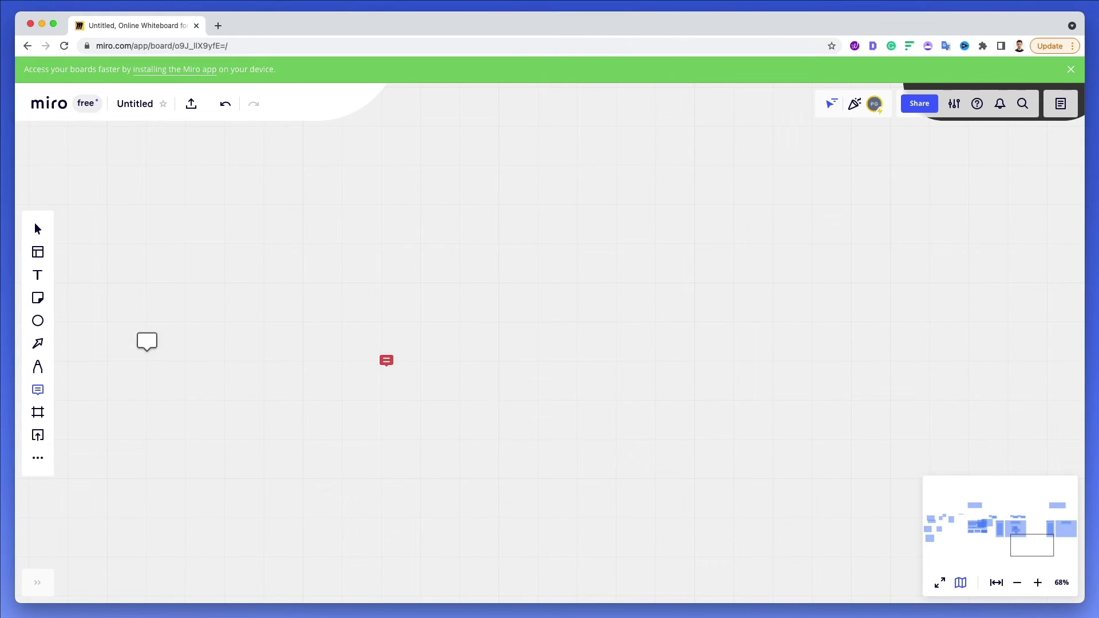
Place an A4 frame, Frame 1, over the red comment and dismiss the grid tip.
left_click(38, 413)
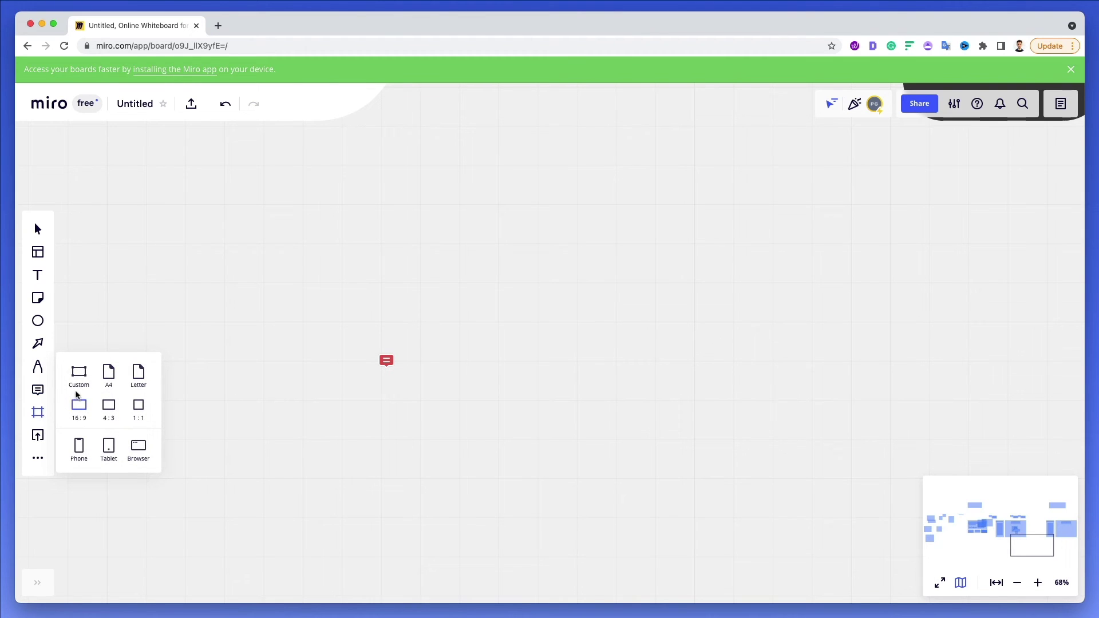
left_click(109, 373)
left_click(598, 358)
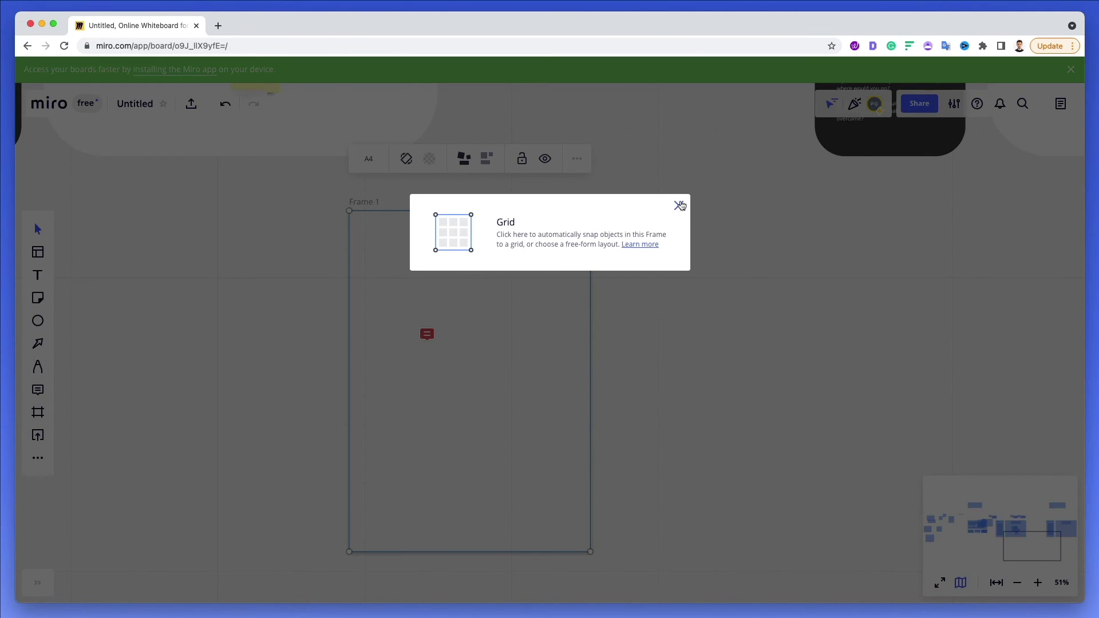
left_click(679, 205)
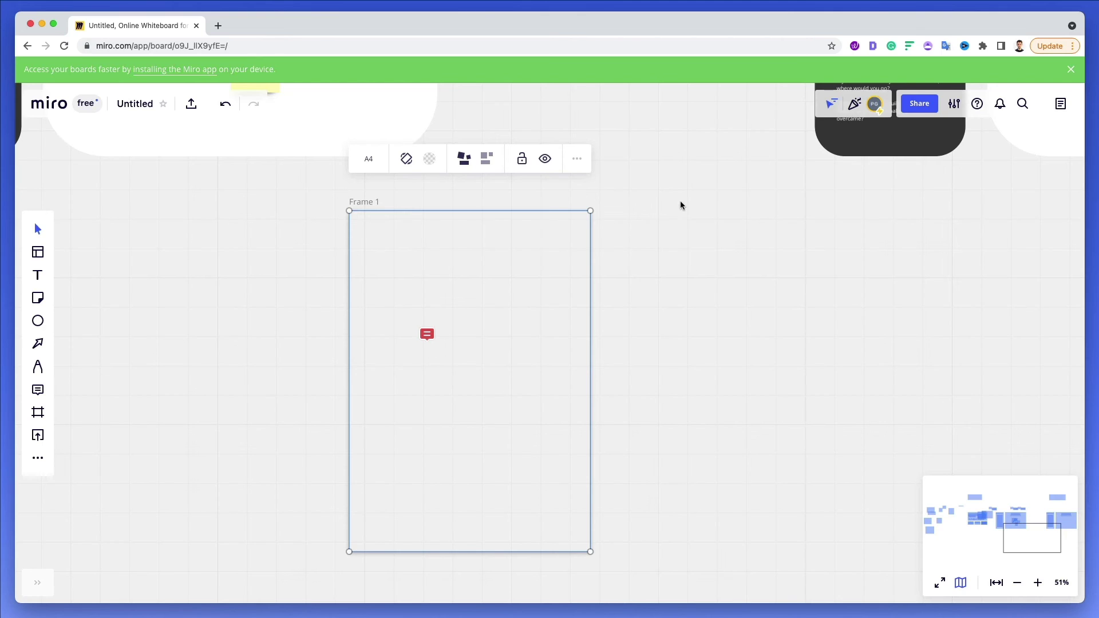
left_click(267, 311)
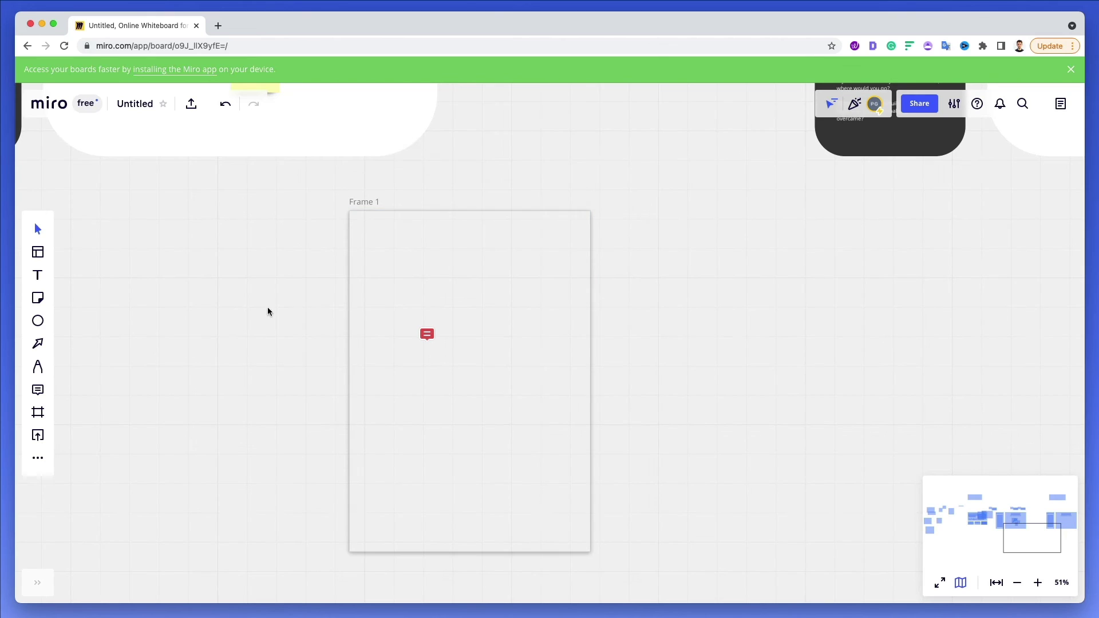
Upload UI.jpg from the Desktop over Frame 1, then show the board apps list.
left_click(38, 433)
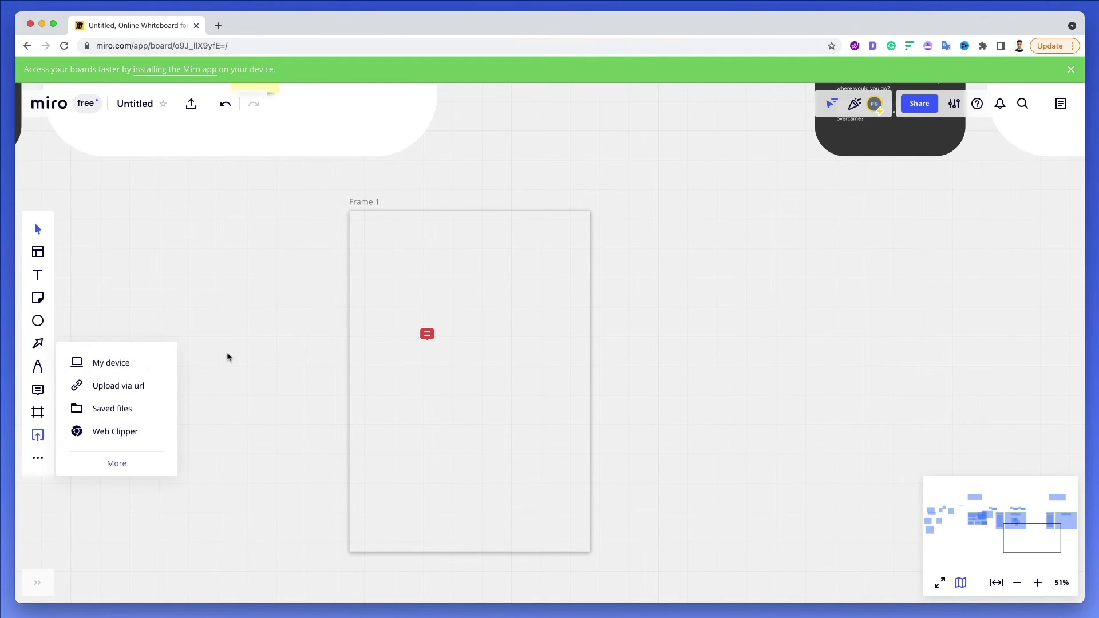
left_click(112, 364)
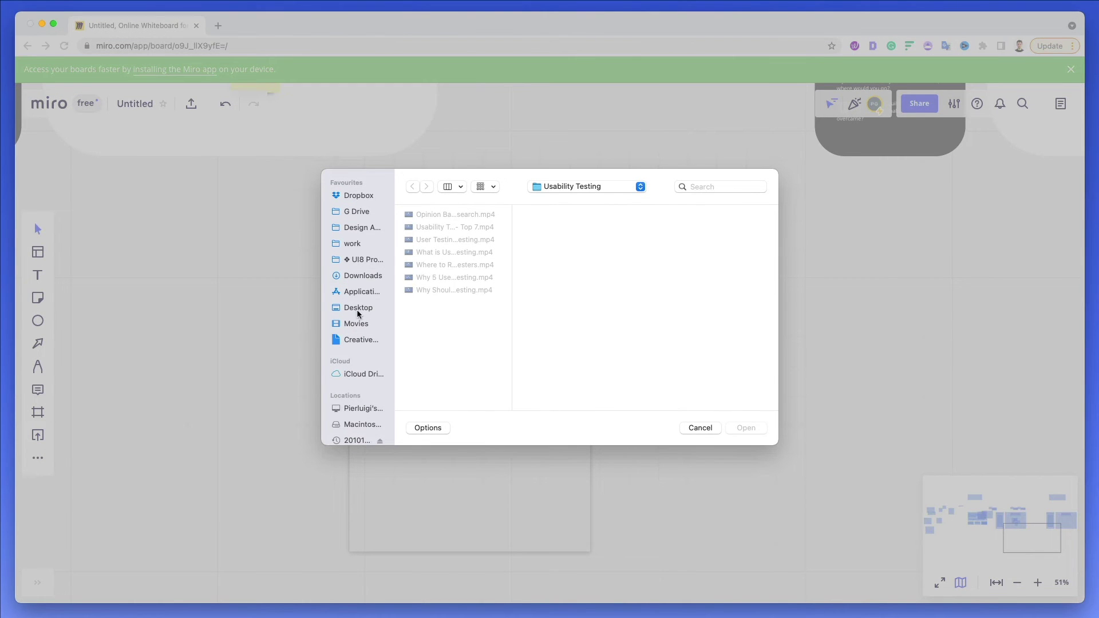
left_click(357, 308)
left_click(426, 365)
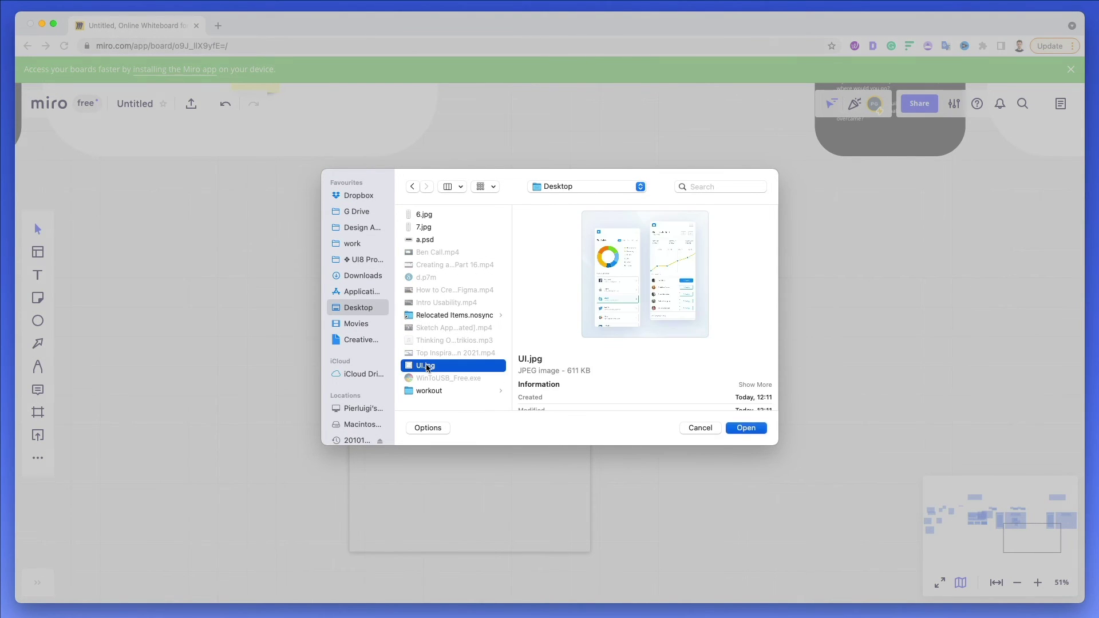
double_click(426, 366)
left_click_drag(531, 287, 748, 359)
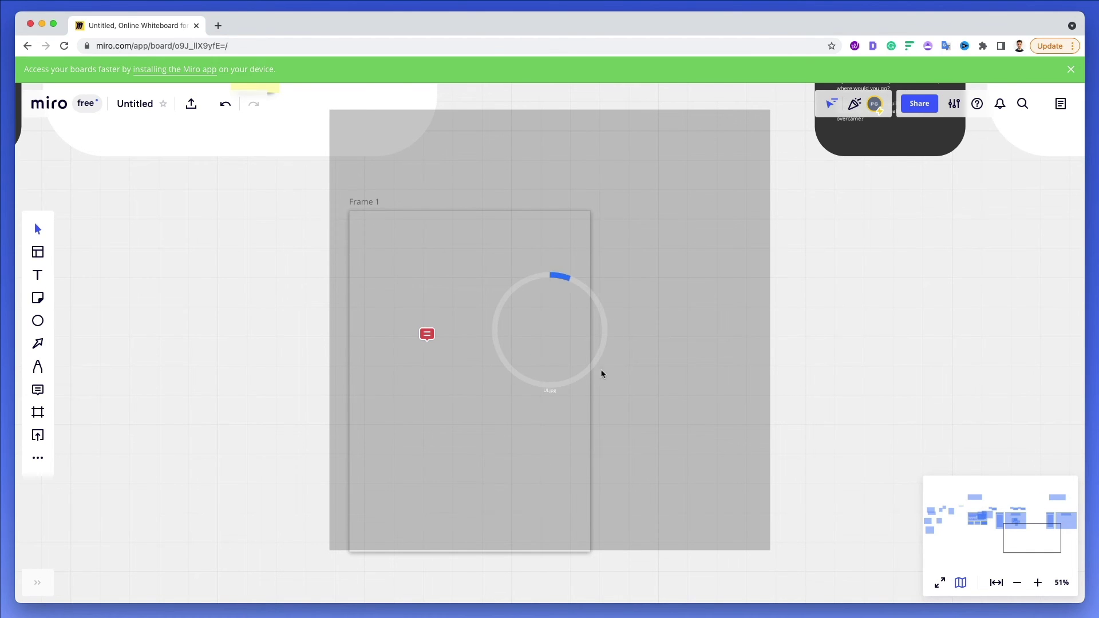
scroll(253, 417, "down", 5)
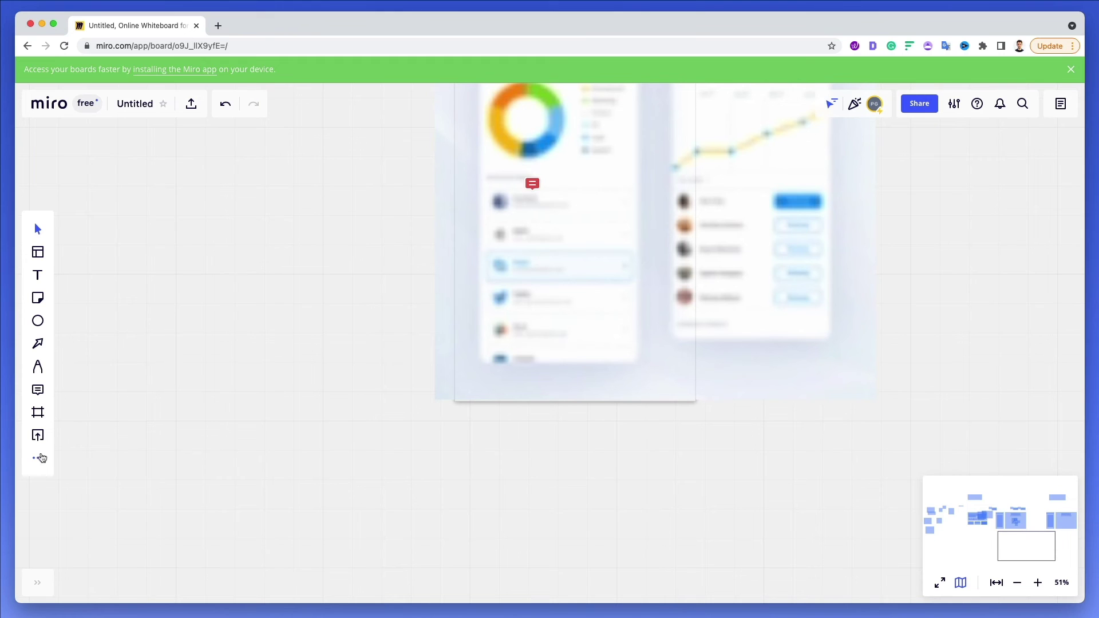
left_click(39, 458)
scroll(513, 295, "up", 3)
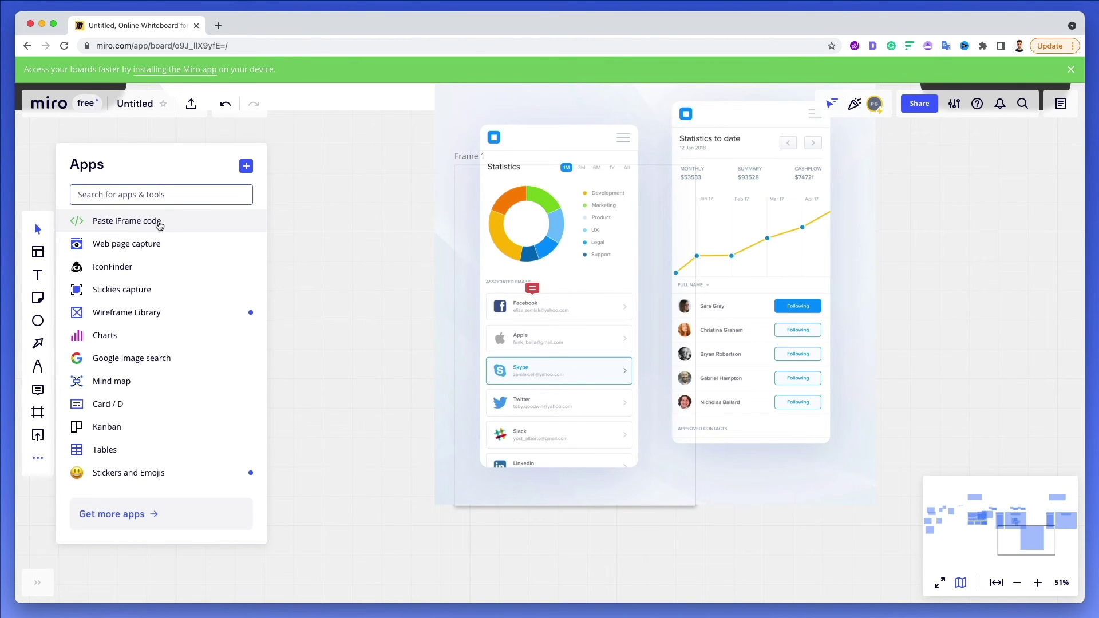
Search IconFinder for 'facebook' and drag a round Facebook icon left of the UI image.
left_click(111, 268)
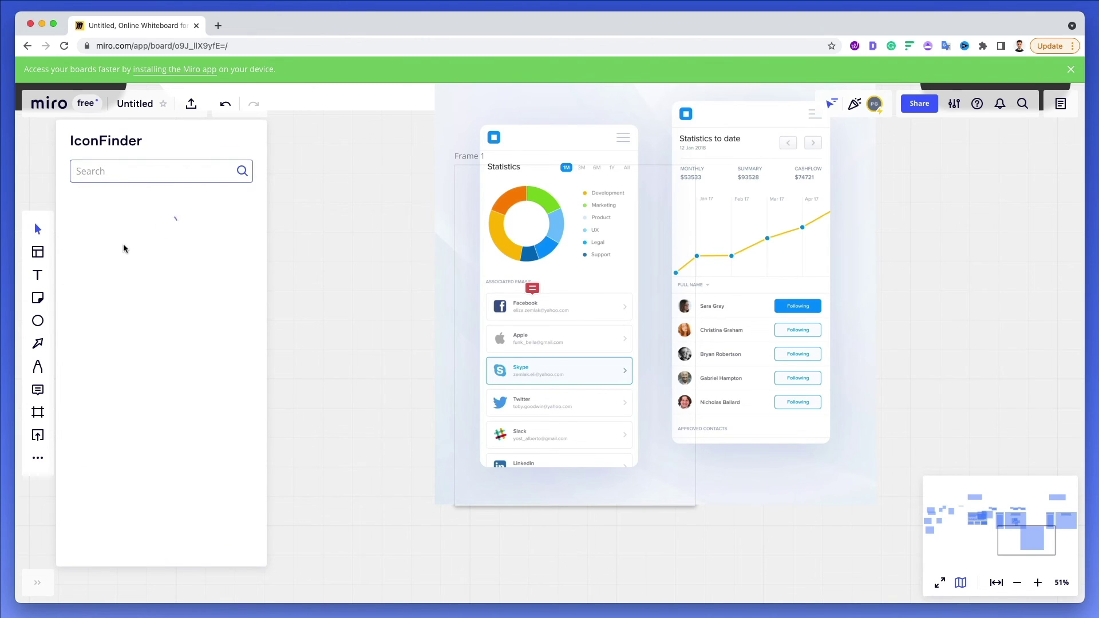
left_click(164, 171)
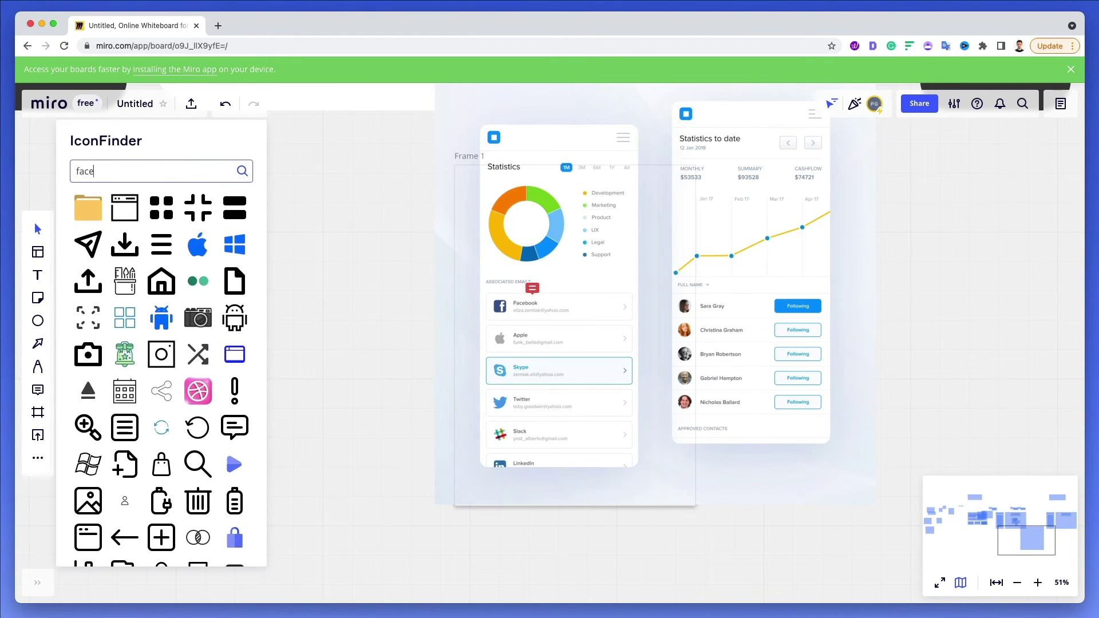
key("Return")
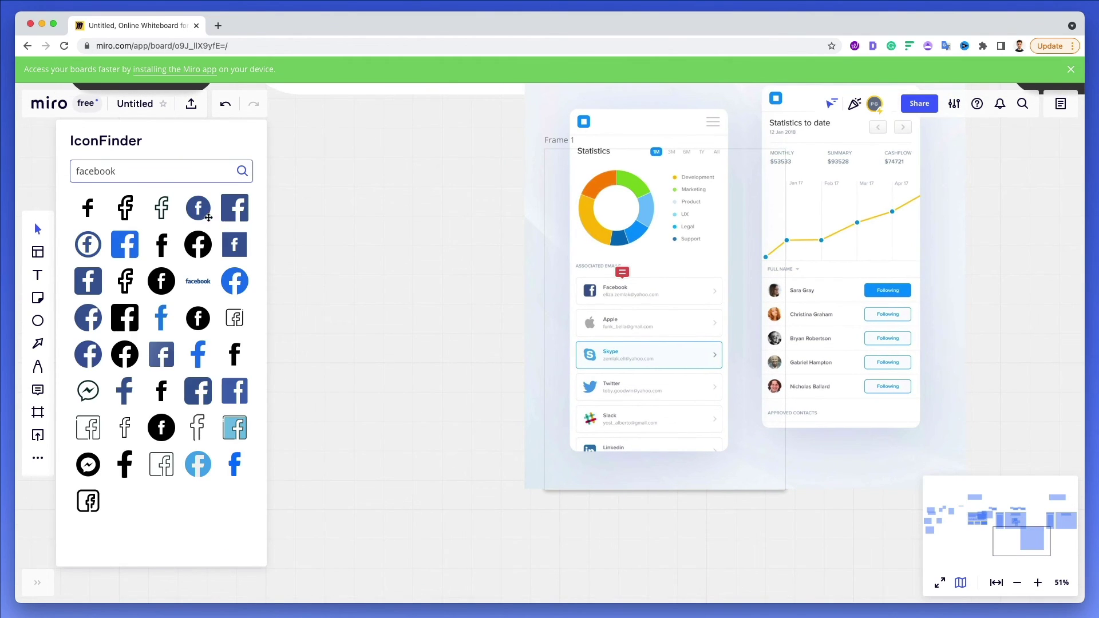
left_click_drag(204, 209, 403, 291)
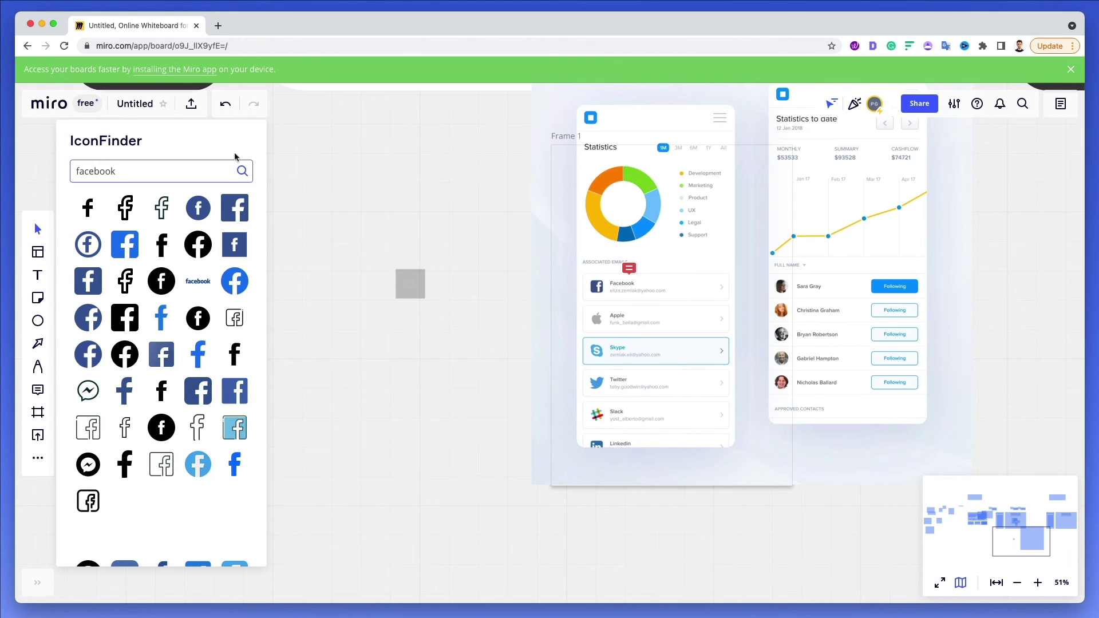
left_click(38, 458)
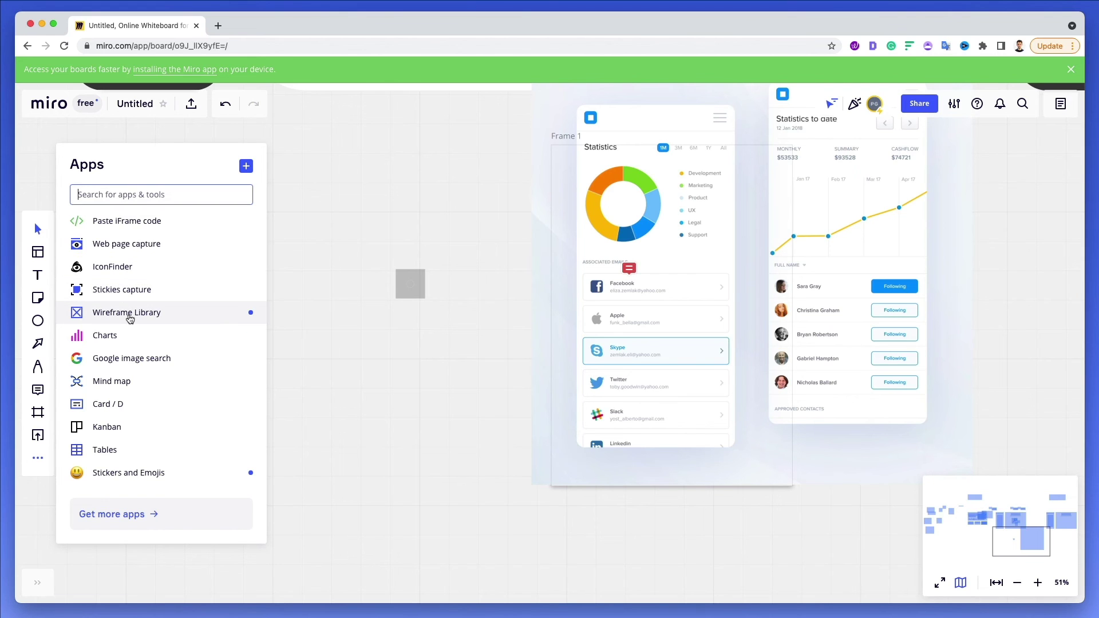
Open the app marketplace, then return to the Mapping and Diagramming app list and scroll through it.
left_click(123, 514)
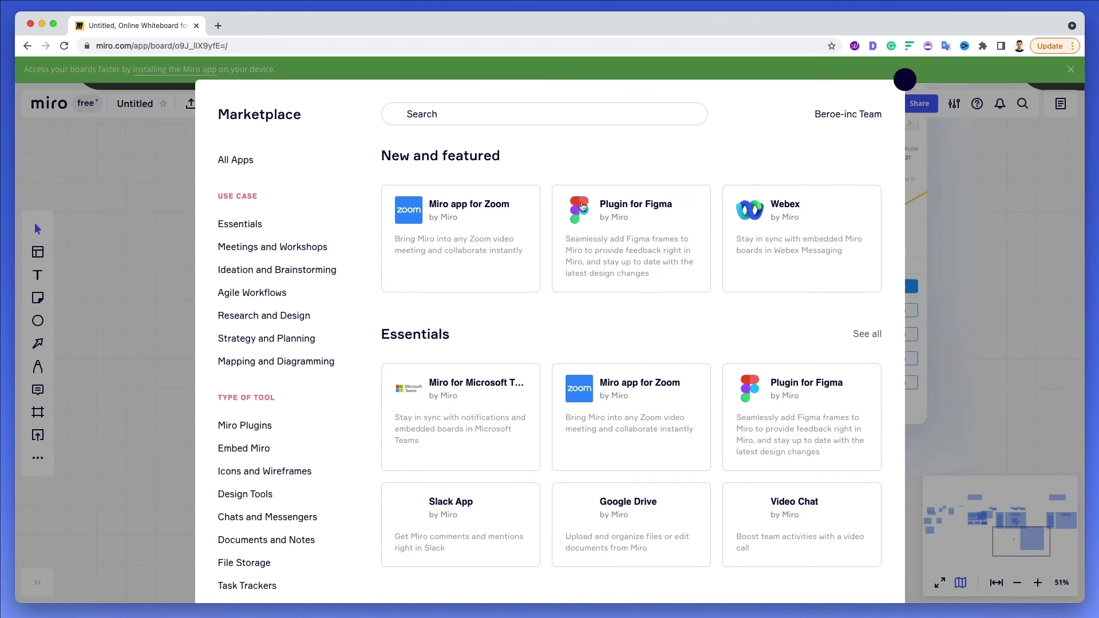
scroll(466, 246, "down", 3)
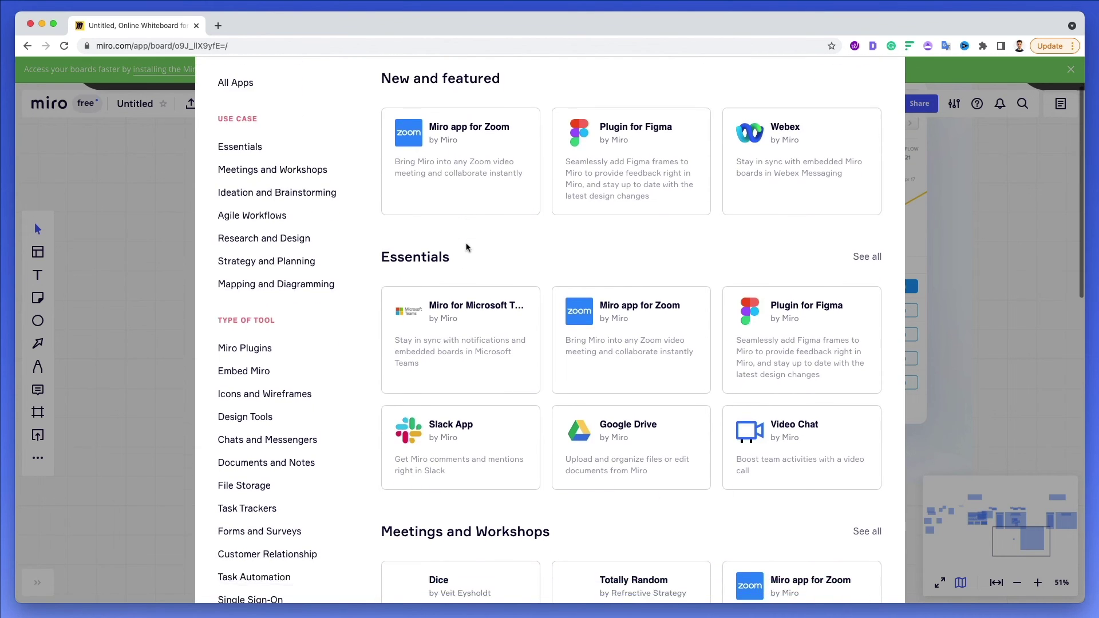
key("Escape")
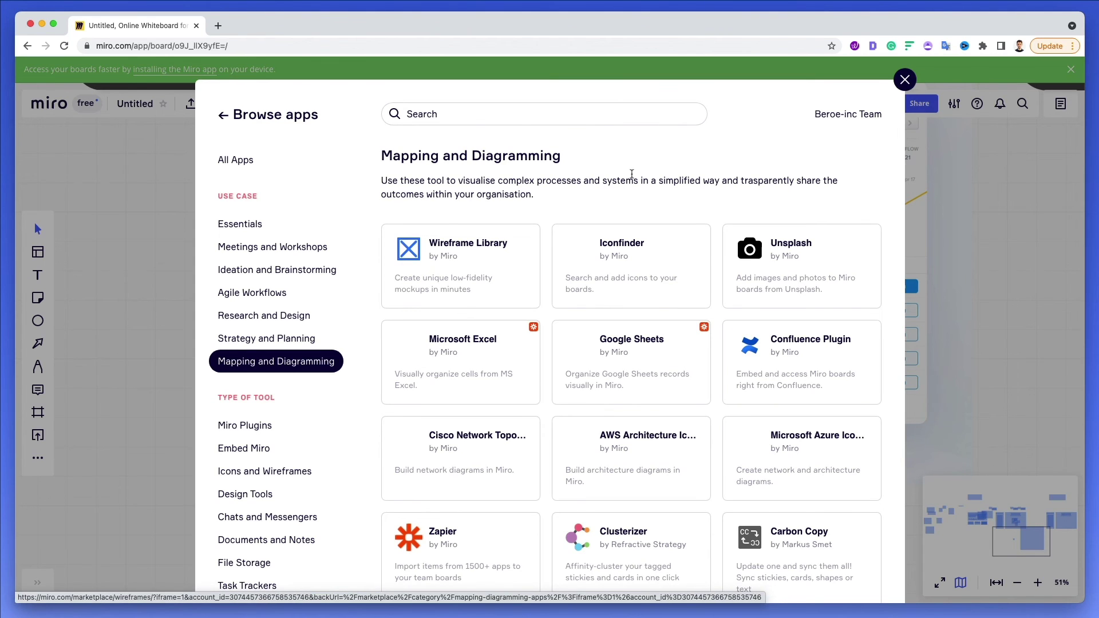
key("Escape")
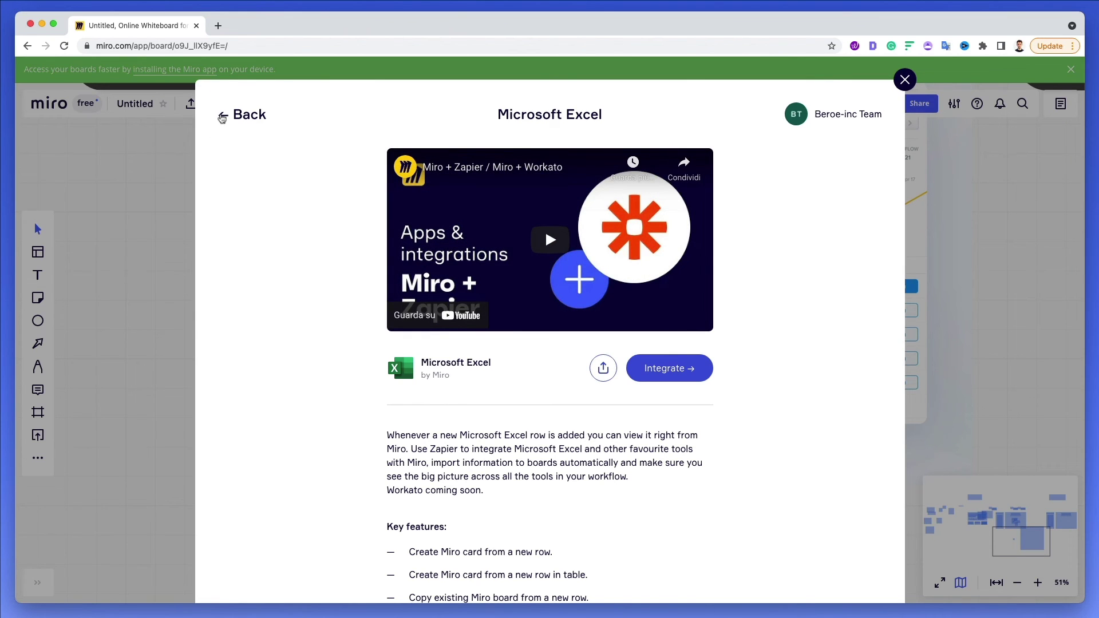
key("Escape")
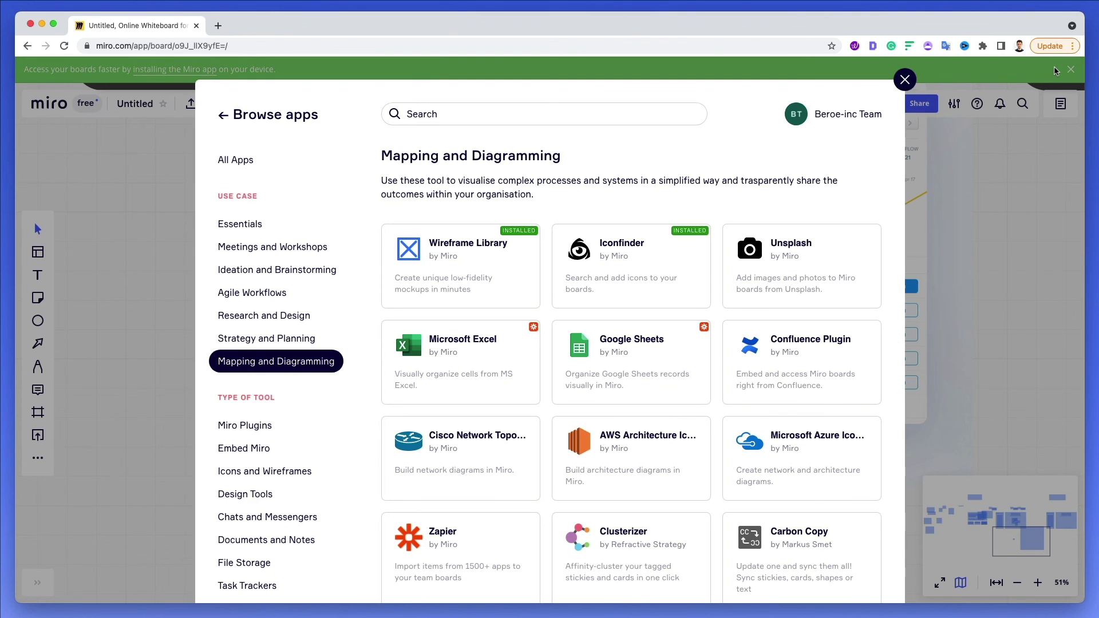
scroll(759, 145, "down", 1)
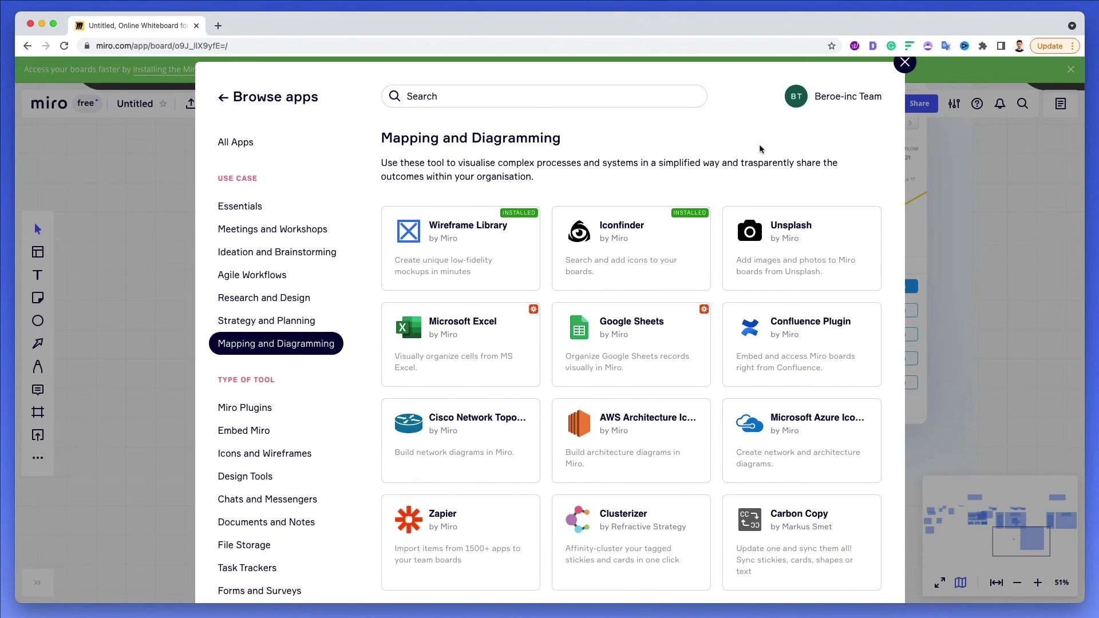
scroll(759, 146, "down", 5)
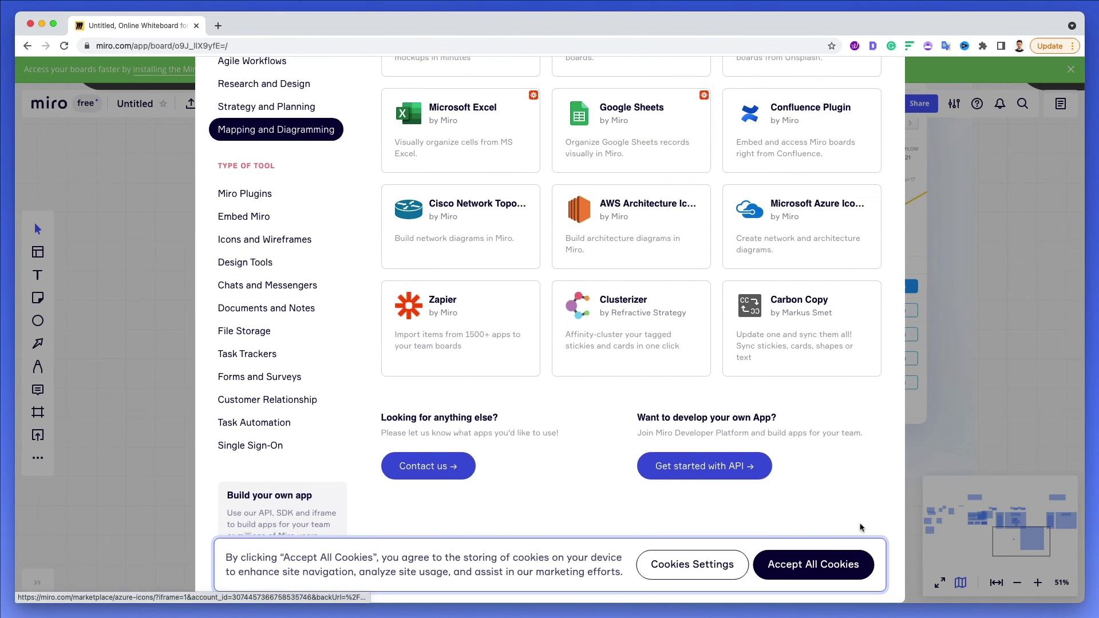
Accept the cookie notice, review the Microsoft Excel, Google Sheets and Unsplash cards, then close the directory.
left_click(845, 564)
scroll(392, 318, "up", 4)
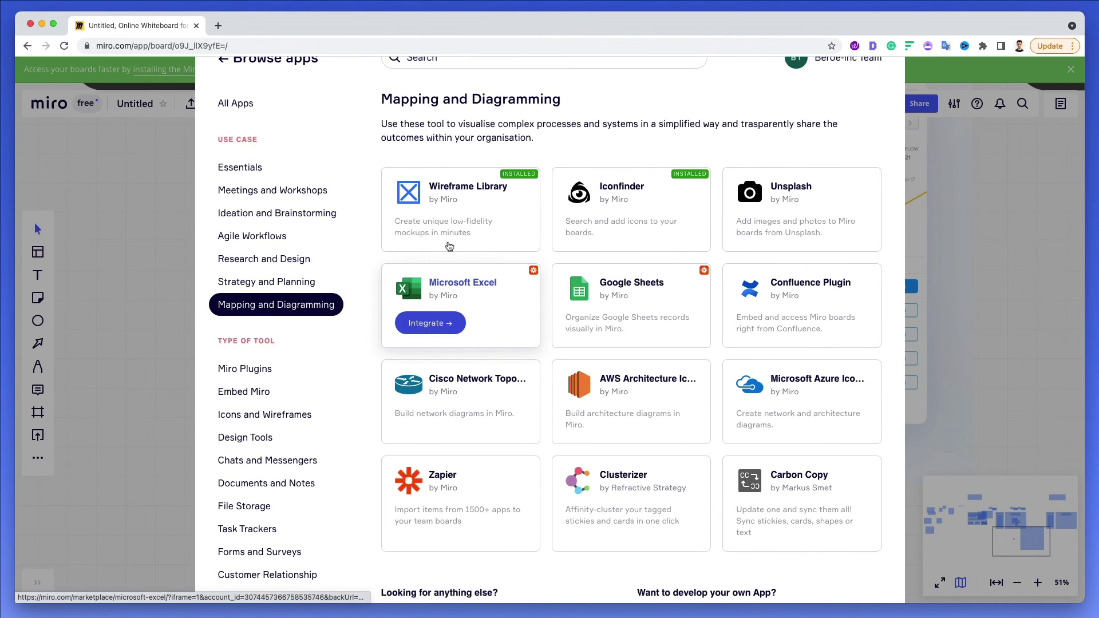
scroll(841, 94, "up", 2)
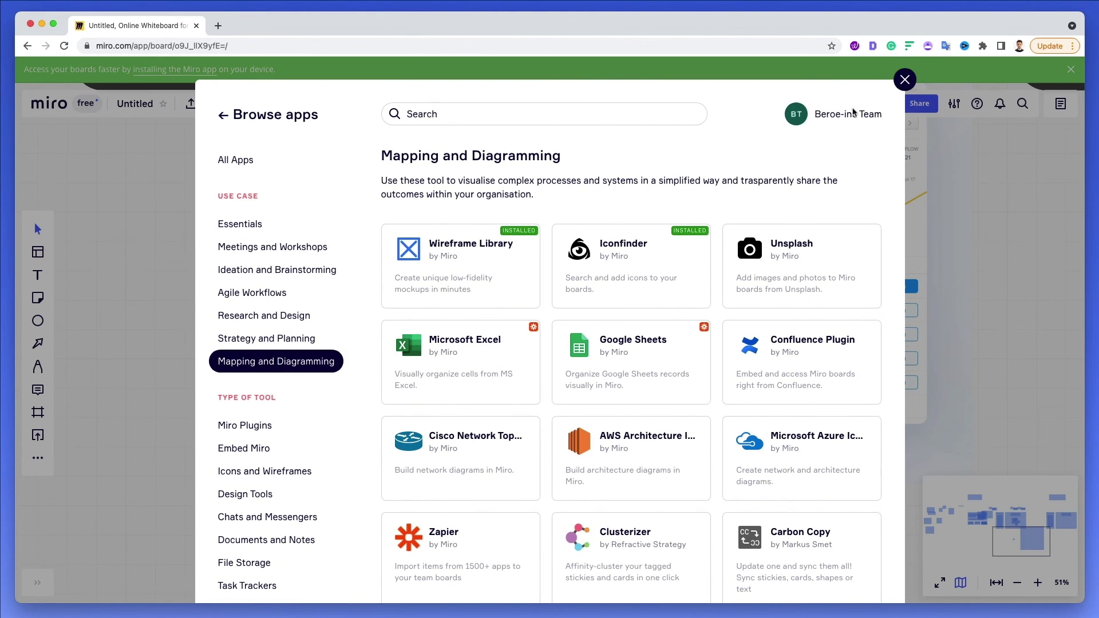
mouse_move(710, 262)
mouse_move(785, 258)
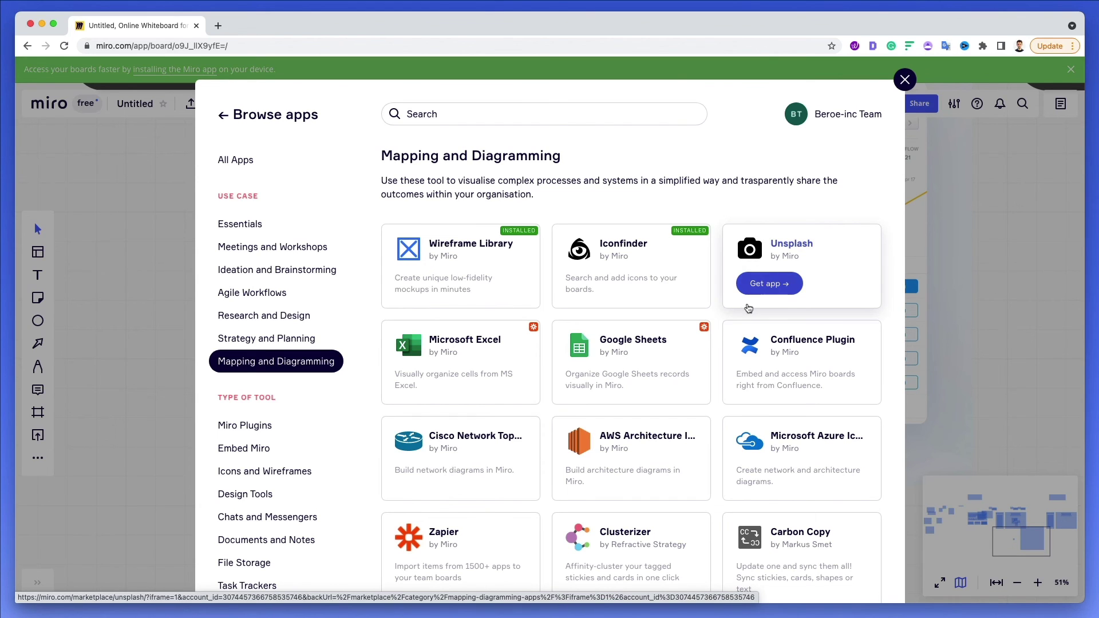
mouse_move(635, 355)
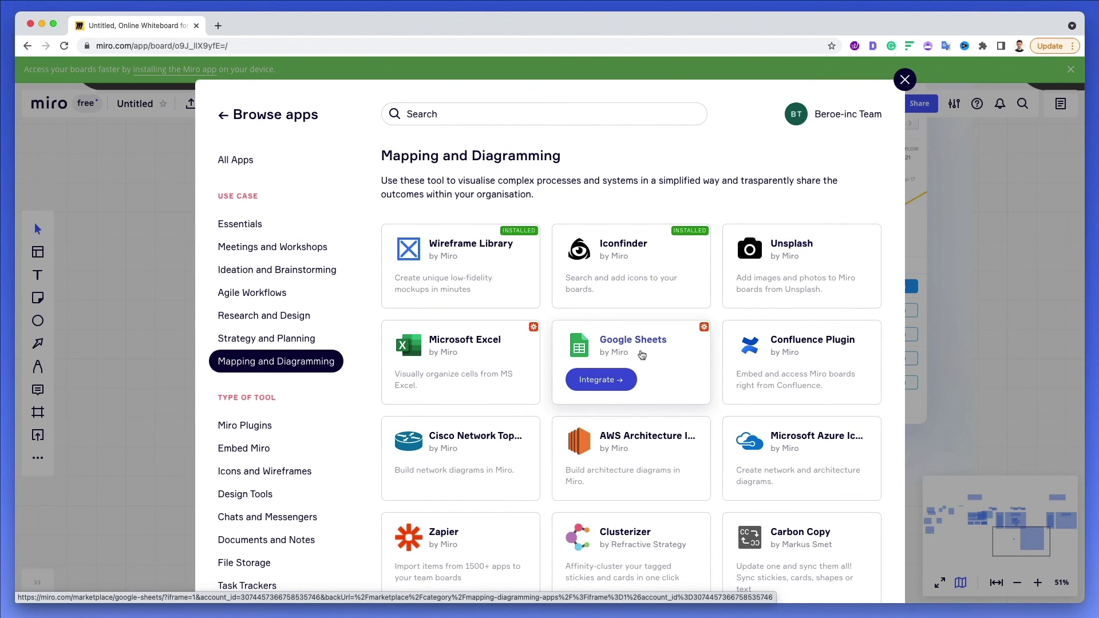
mouse_move(451, 365)
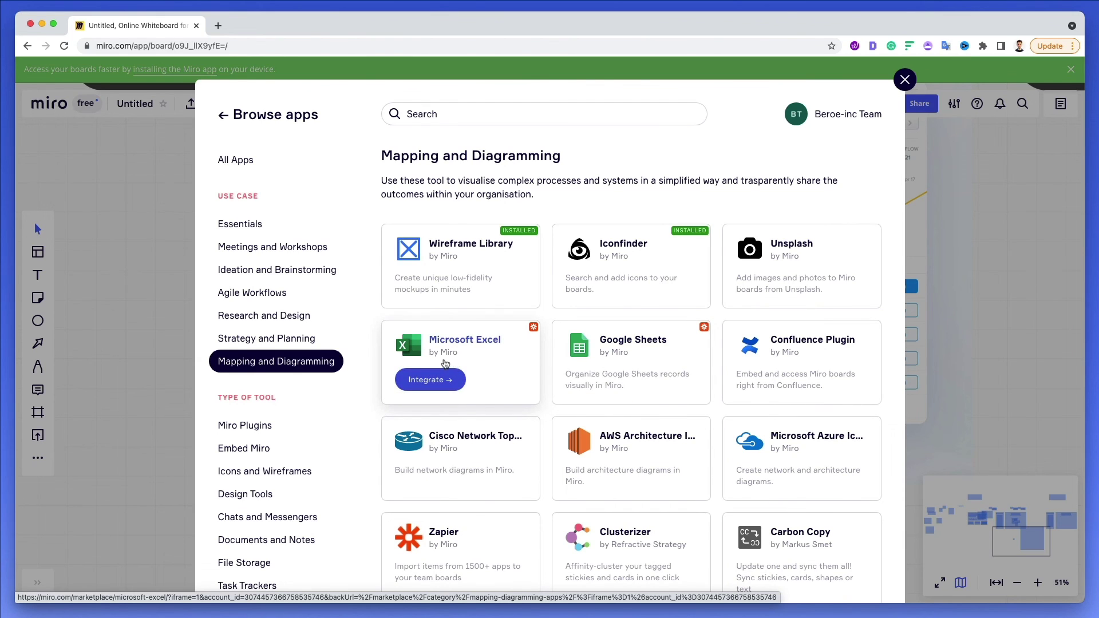
mouse_move(581, 346)
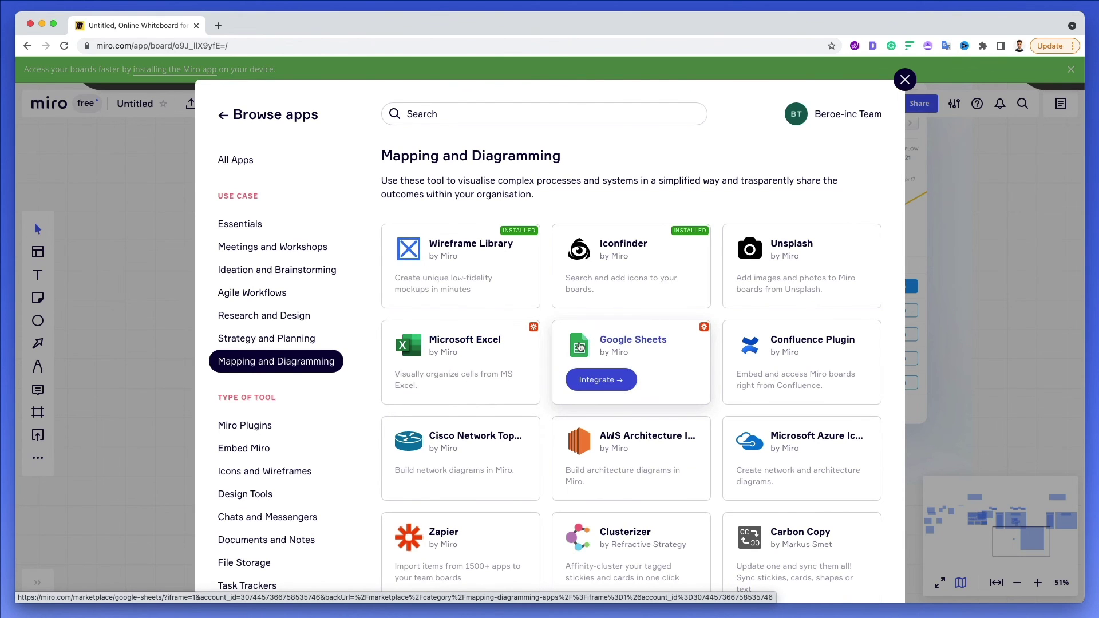
scroll(580, 347, "down", 3)
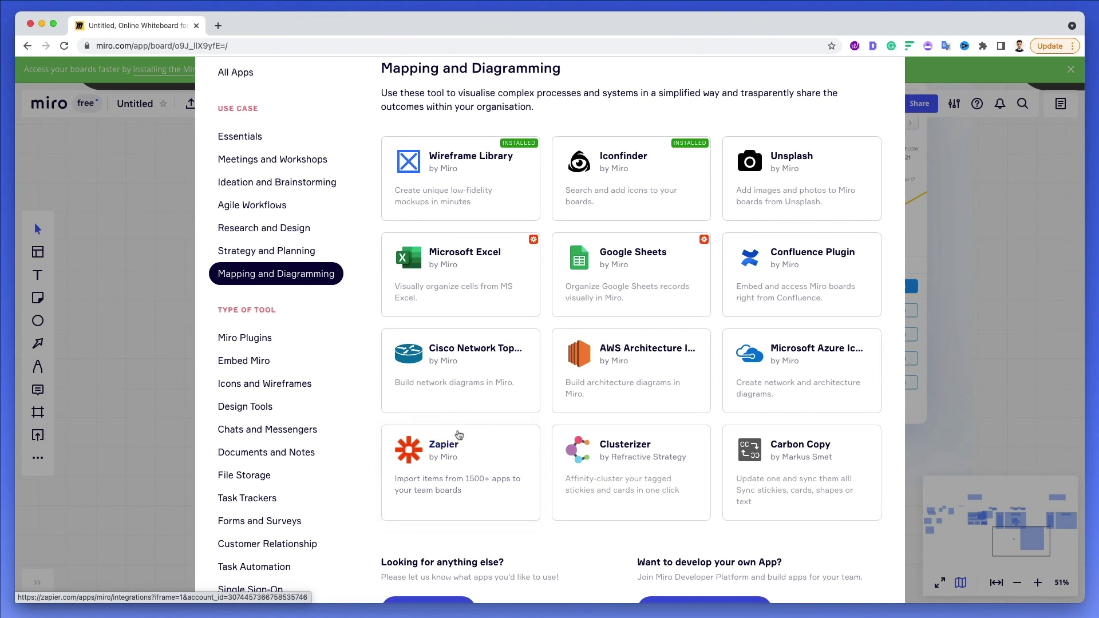
scroll(875, 126, "up", 3)
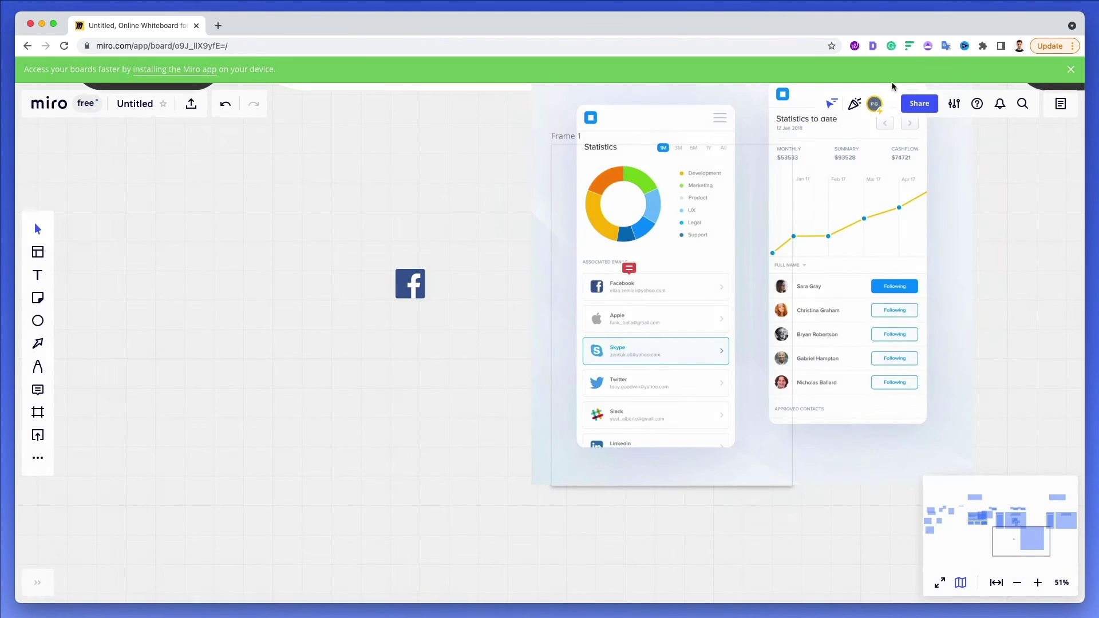
left_click(904, 81)
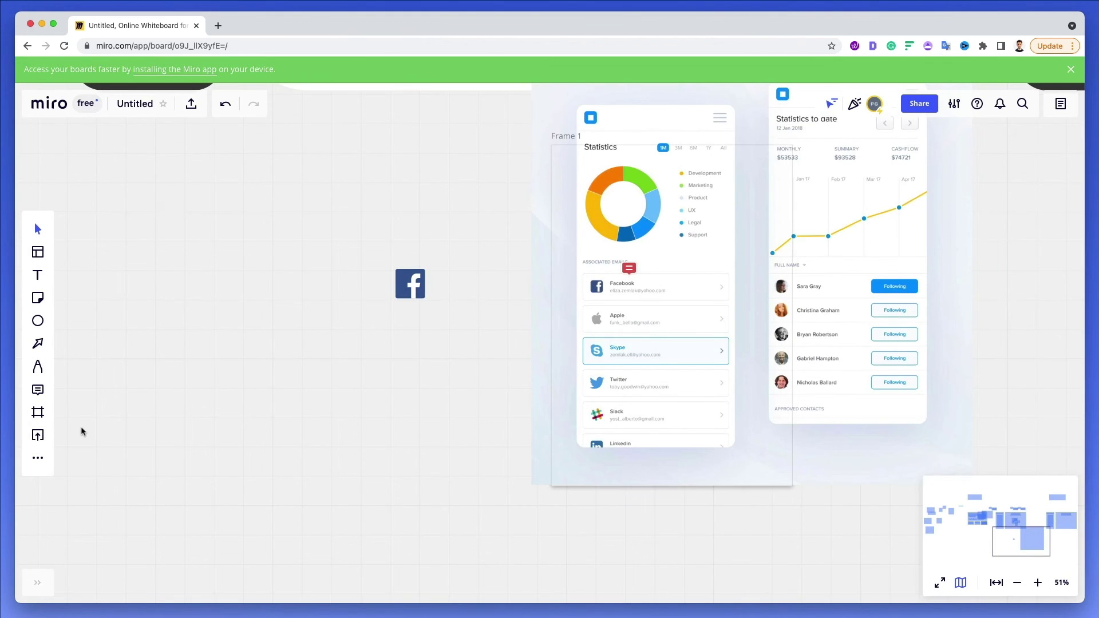
Place a mind map left of the Facebook icon and add a child node above it.
left_click(38, 458)
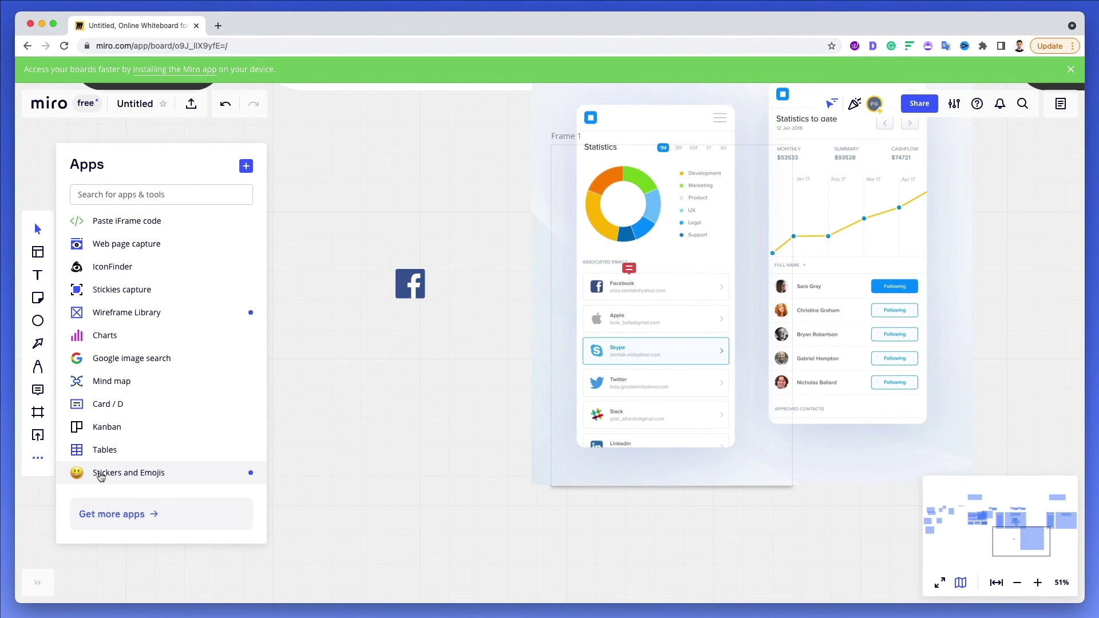
left_click(139, 378)
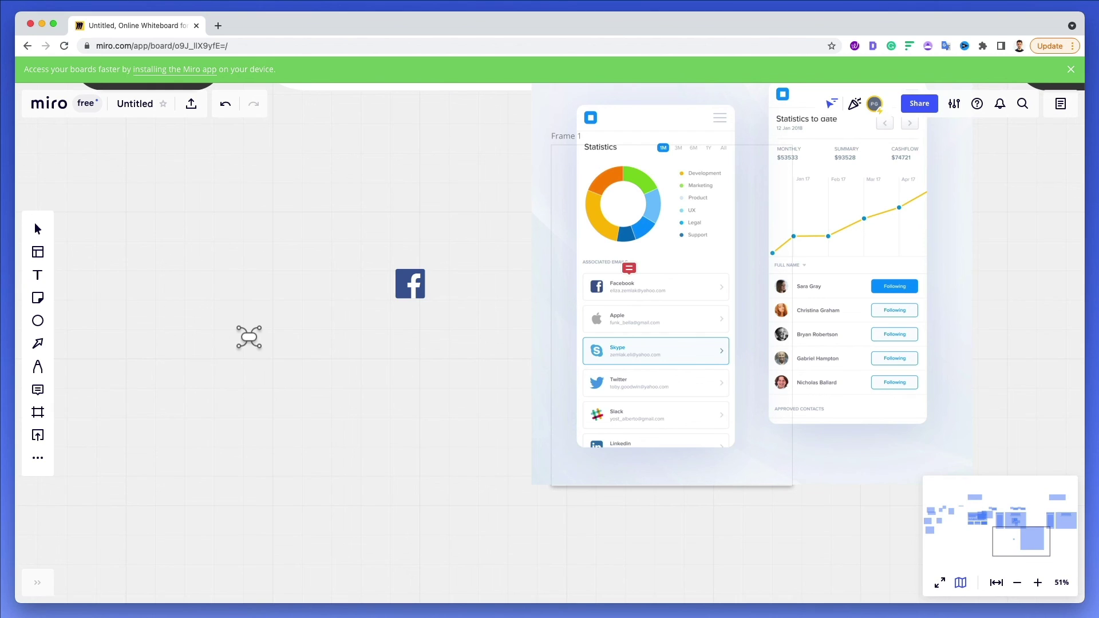
left_click(245, 335)
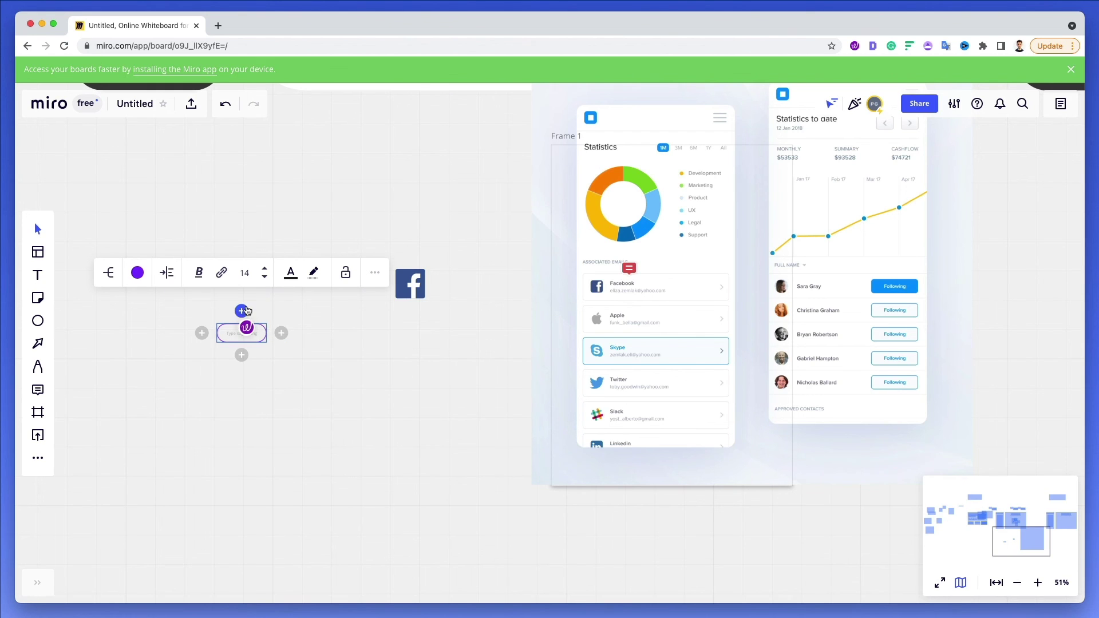
left_click(241, 311)
Undo a stray change and add a second child node below the central mind map node.
left_click(260, 337)
scroll(114, 229, "up", 5)
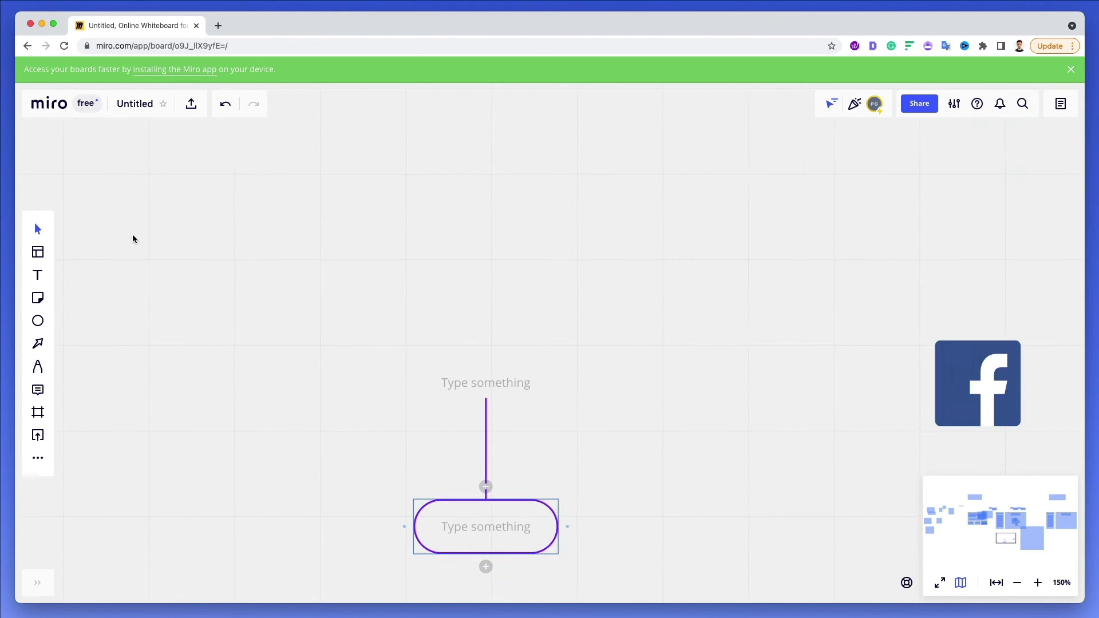
left_click(524, 458)
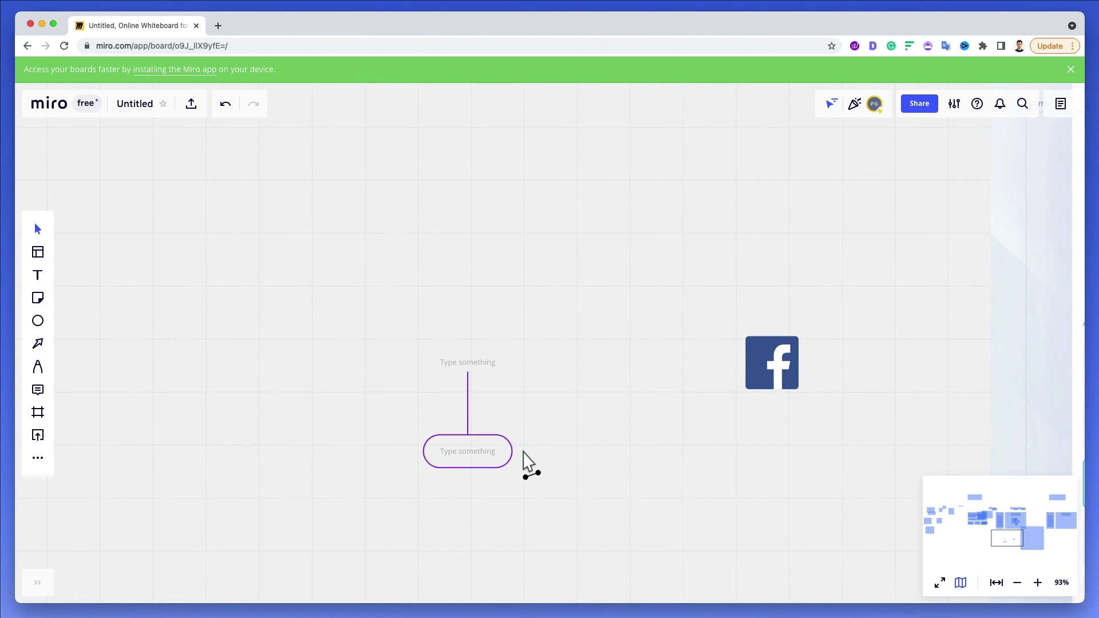
key("super+z")
left_click(480, 447)
left_click(468, 482)
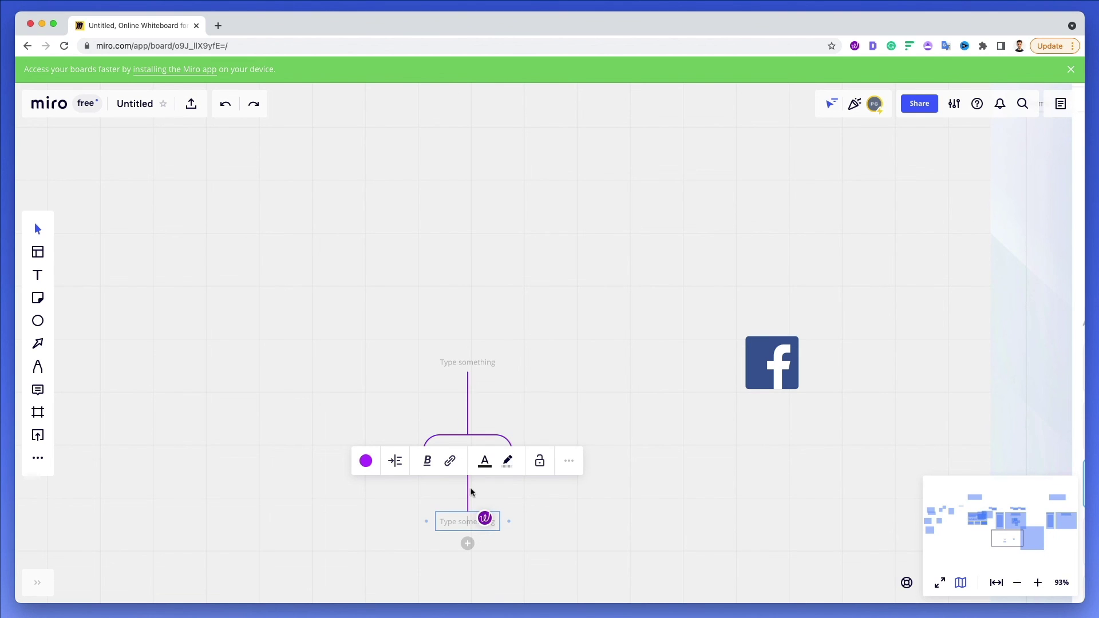
scroll(630, 395, "down", 2)
scroll(435, 344, "up", 1)
scroll(435, 344, "up", 5)
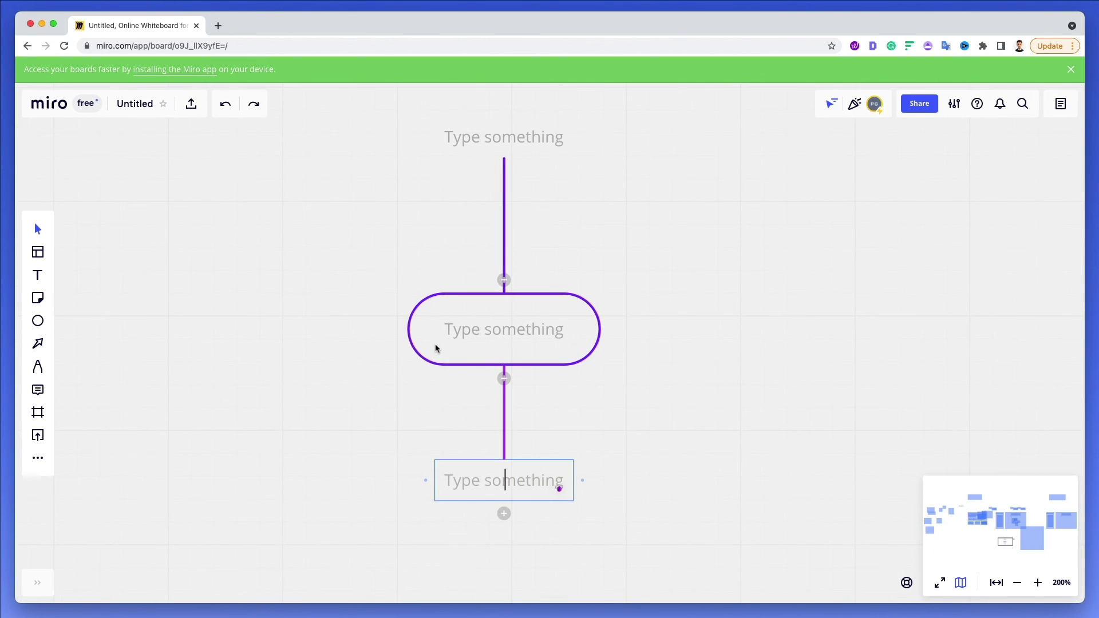
left_click(697, 359)
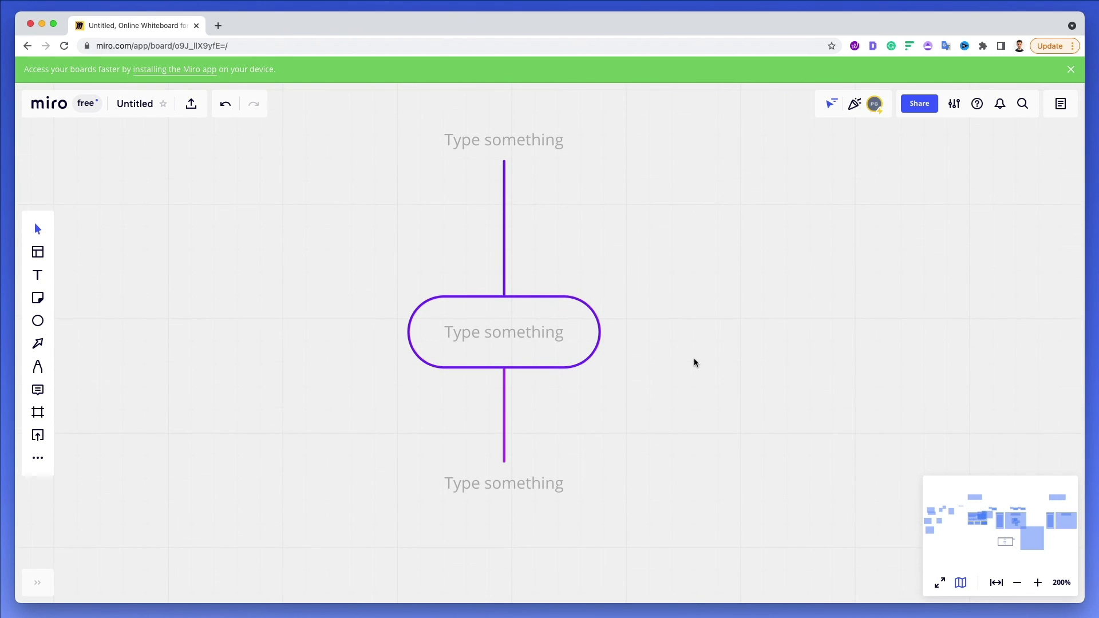
scroll(708, 344, "up", 2)
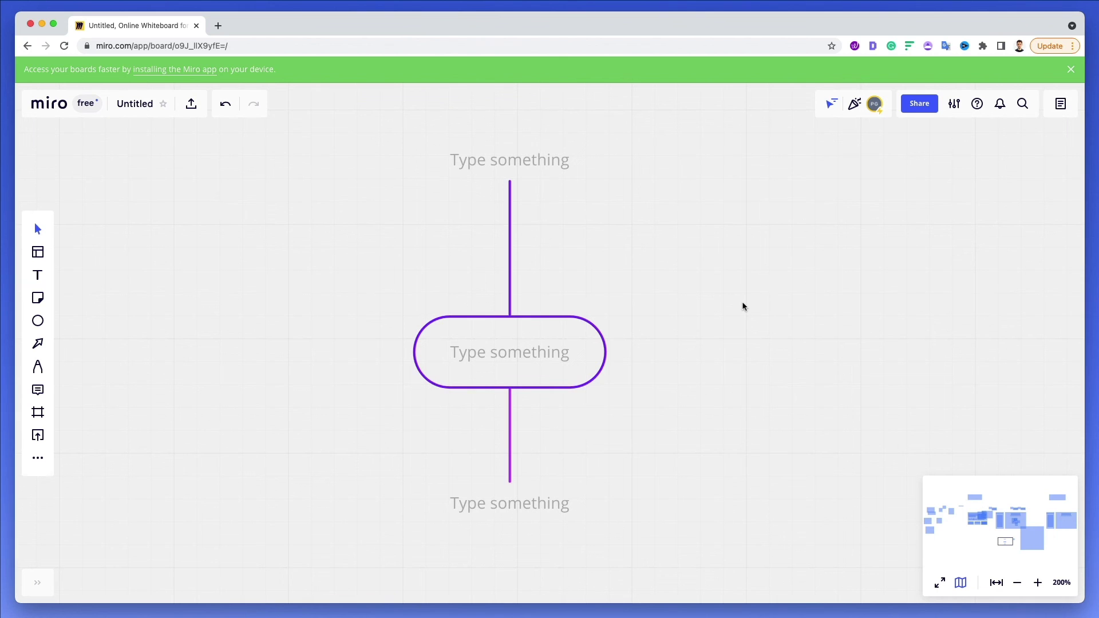
left_click(917, 106)
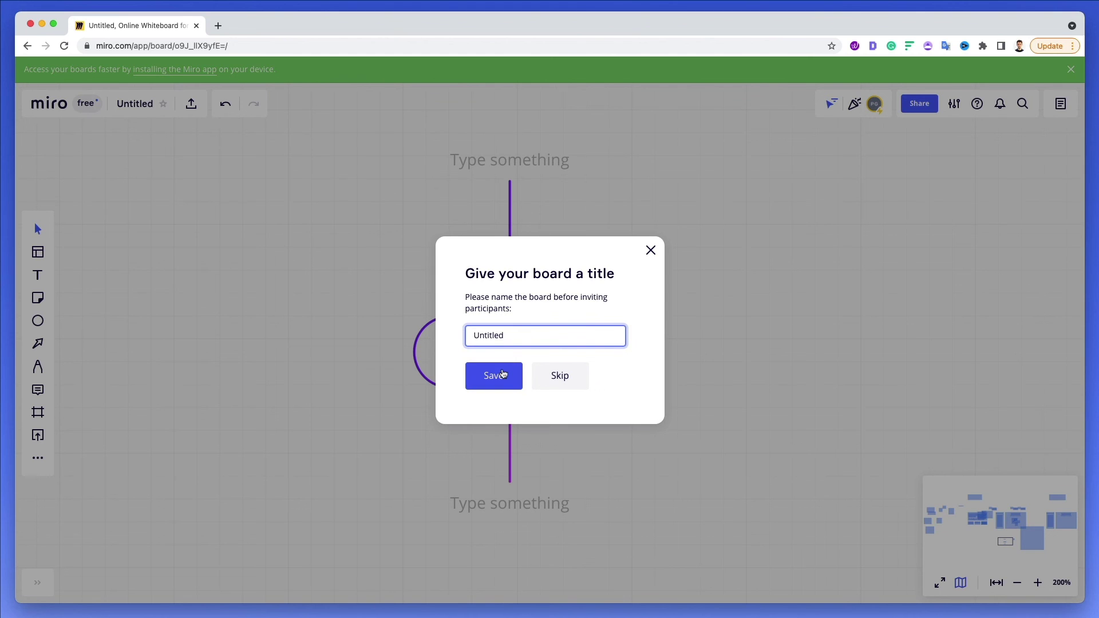
left_click(502, 374)
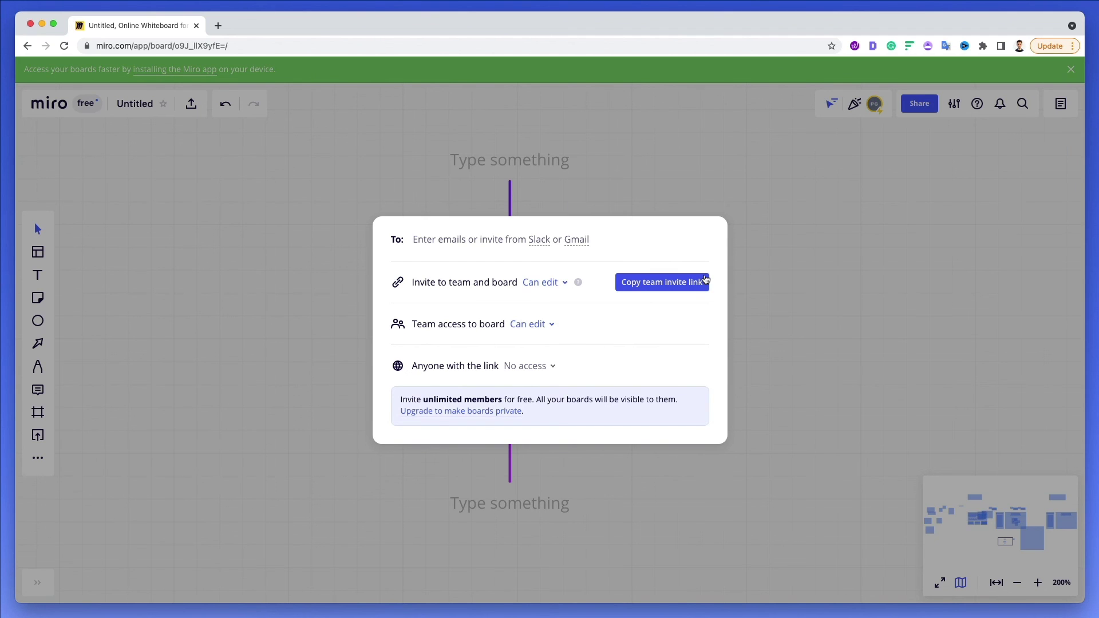
left_click(786, 252)
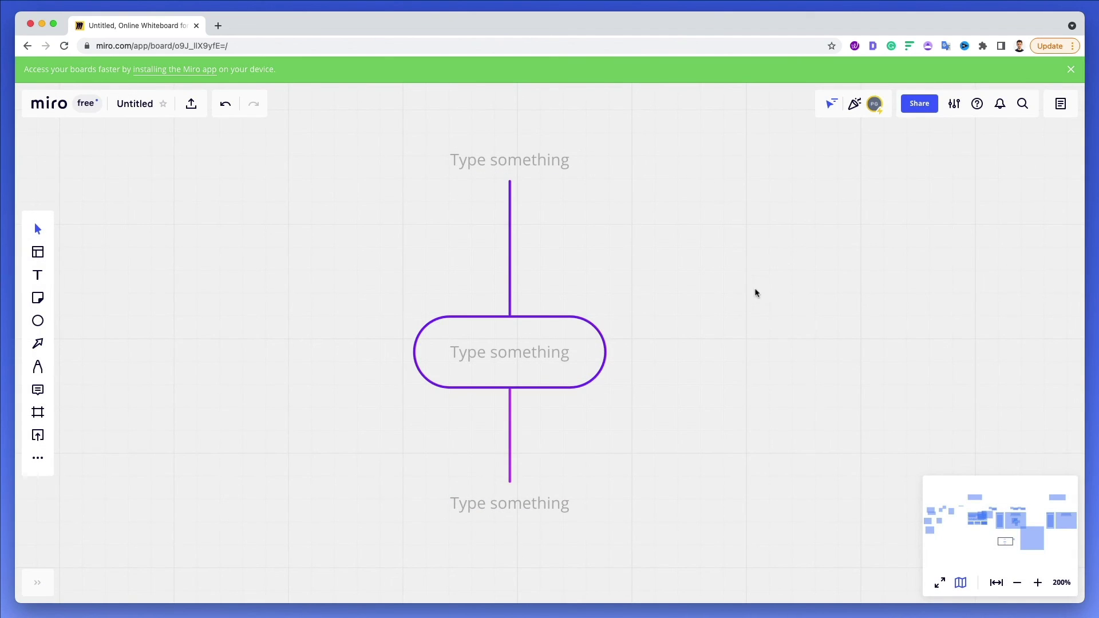